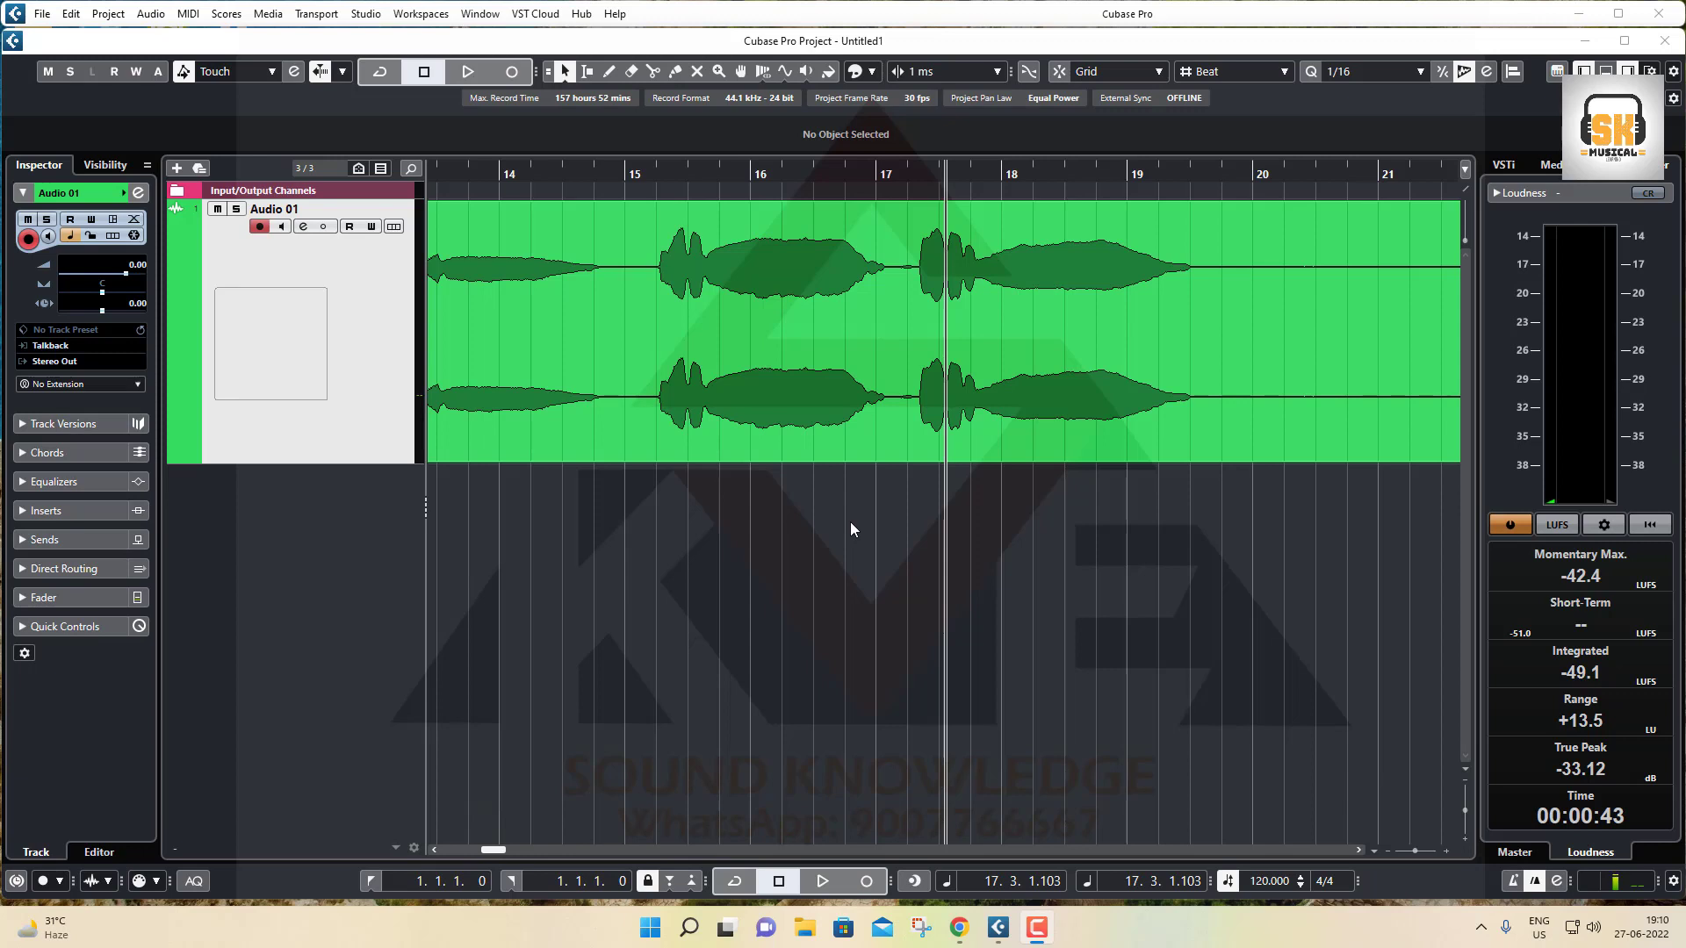
Mark the quiet breath gap just after bar 17 on Audio 01 with the Range Selection tool and clear the range.
{"action": "left_click_drag", "start_coordinate": [892, 174], "coordinate": [898, 209]}
{"action": "left_click", "coordinate": [587, 71]}
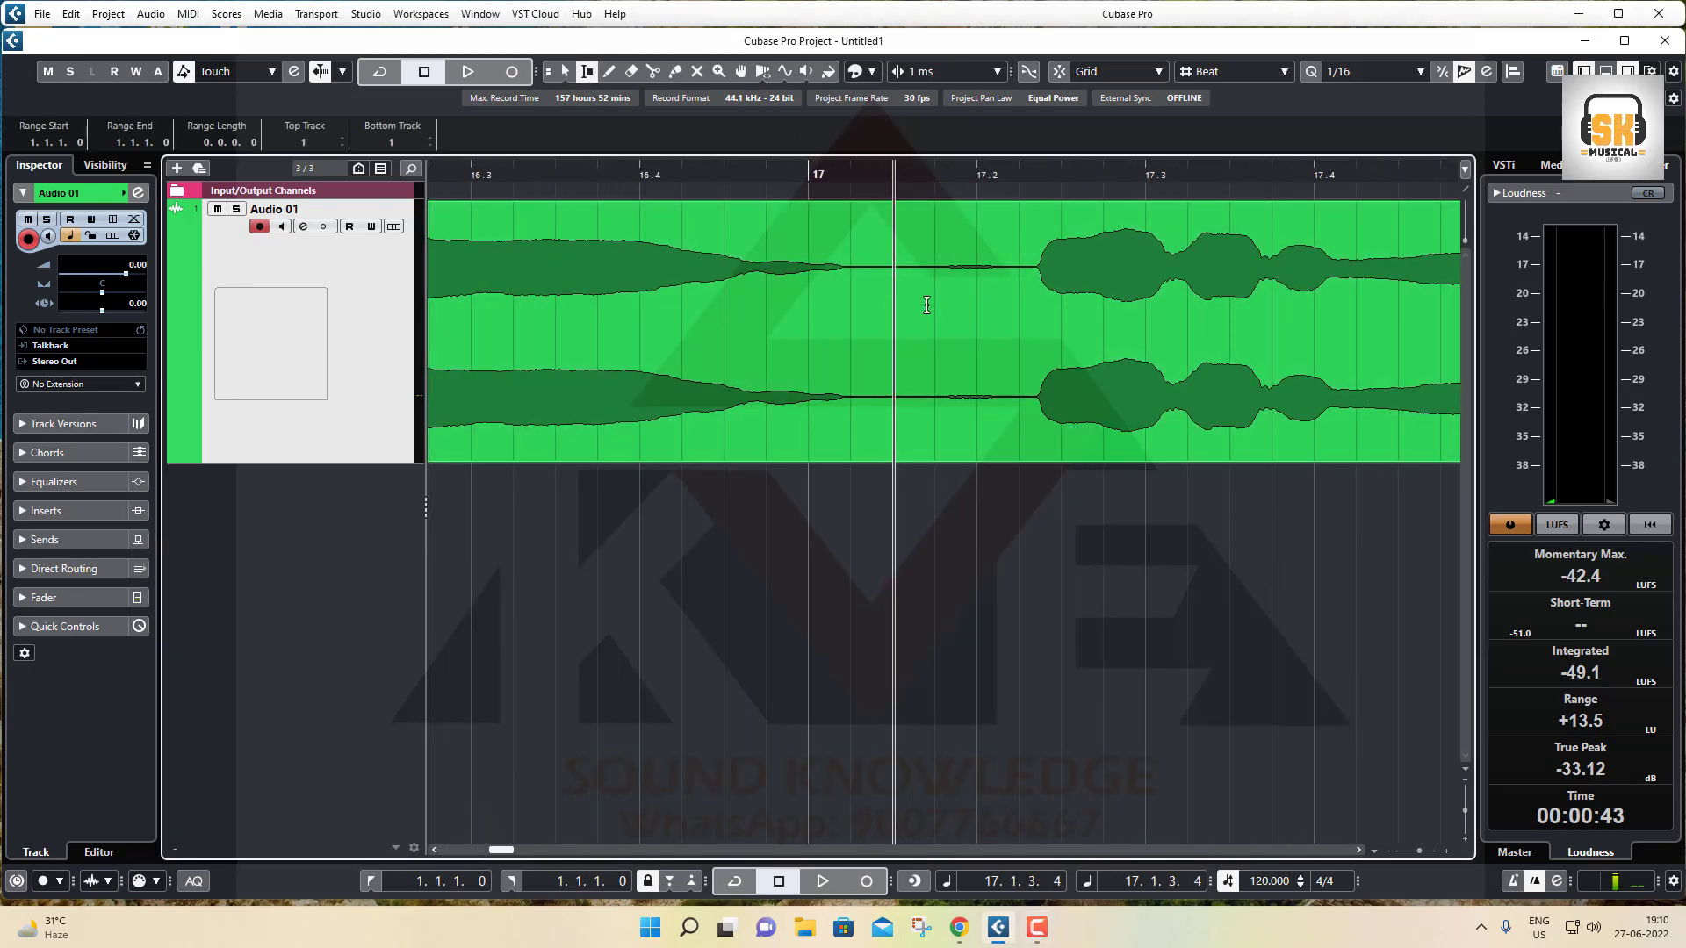
{"action": "left_click_drag", "start_coordinate": [864, 391], "coordinate": [1021, 420]}
{"action": "left_click", "coordinate": [957, 532]}
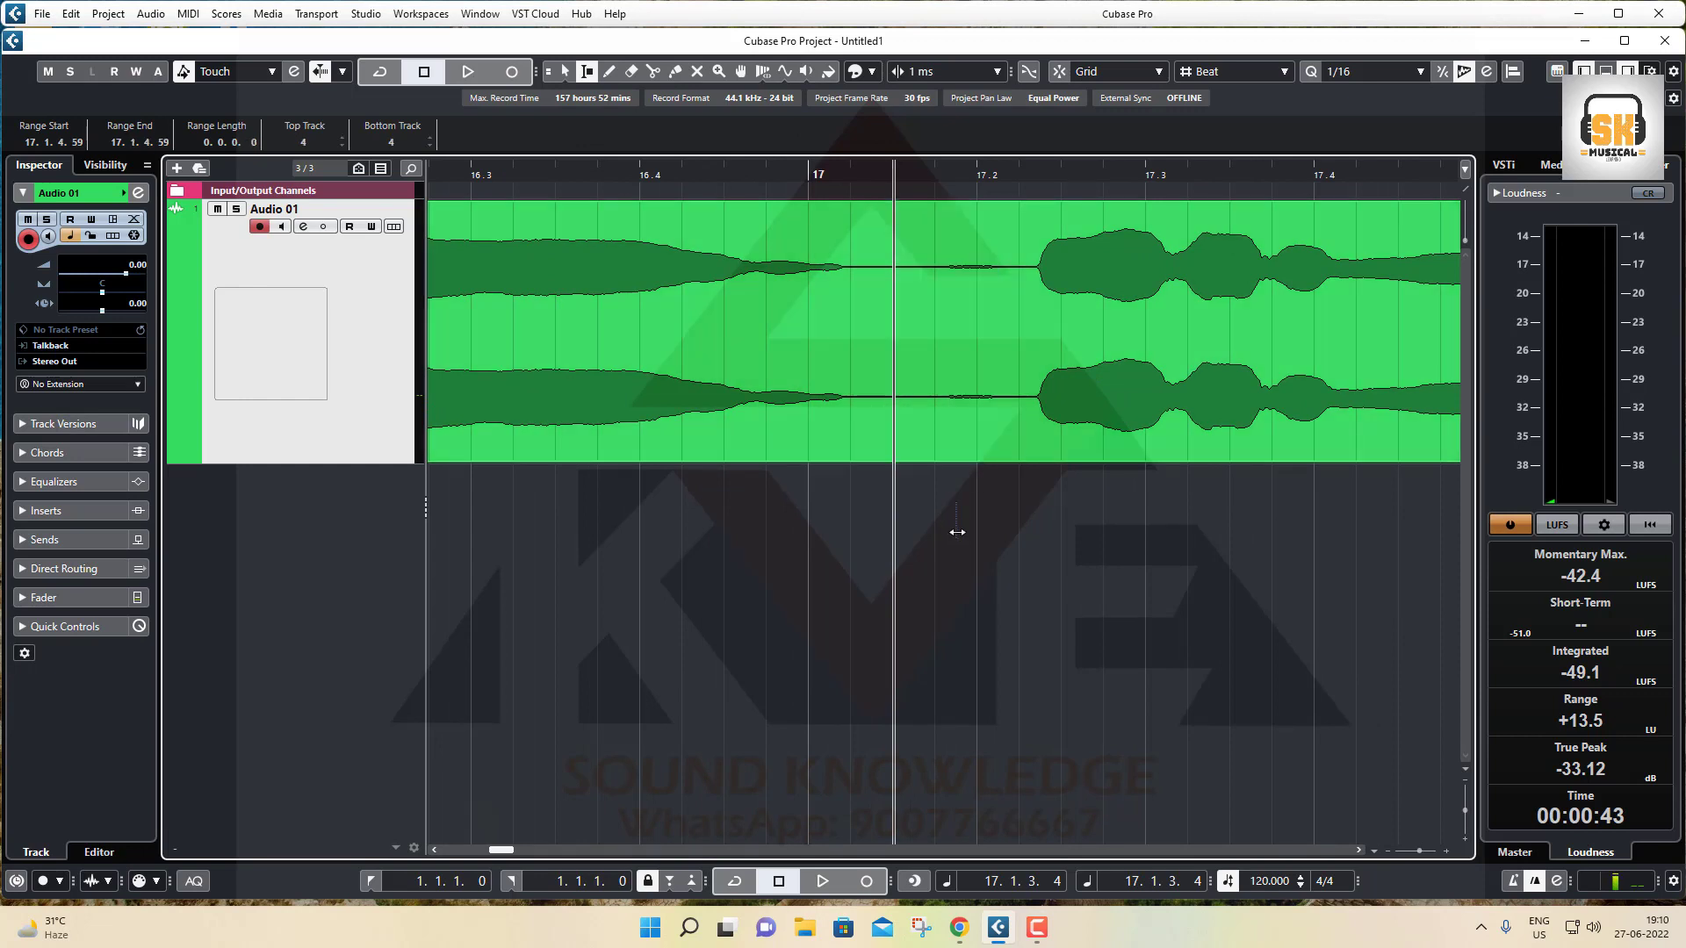
{"action": "mouse_move", "coordinate": [1101, 236]}
{"action": "left_mouse_down"}
{"action": "mouse_move", "coordinate": [1083, 275]}
{"action": "mouse_move", "coordinate": [1145, 312]}
{"action": "mouse_move", "coordinate": [1108, 233]}
{"action": "left_mouse_up"}
{"action": "mouse_move", "coordinate": [956, 246]}
{"action": "left_mouse_down"}
{"action": "mouse_move", "coordinate": [971, 437]}
{"action": "mouse_move", "coordinate": [968, 235]}
{"action": "left_mouse_up"}
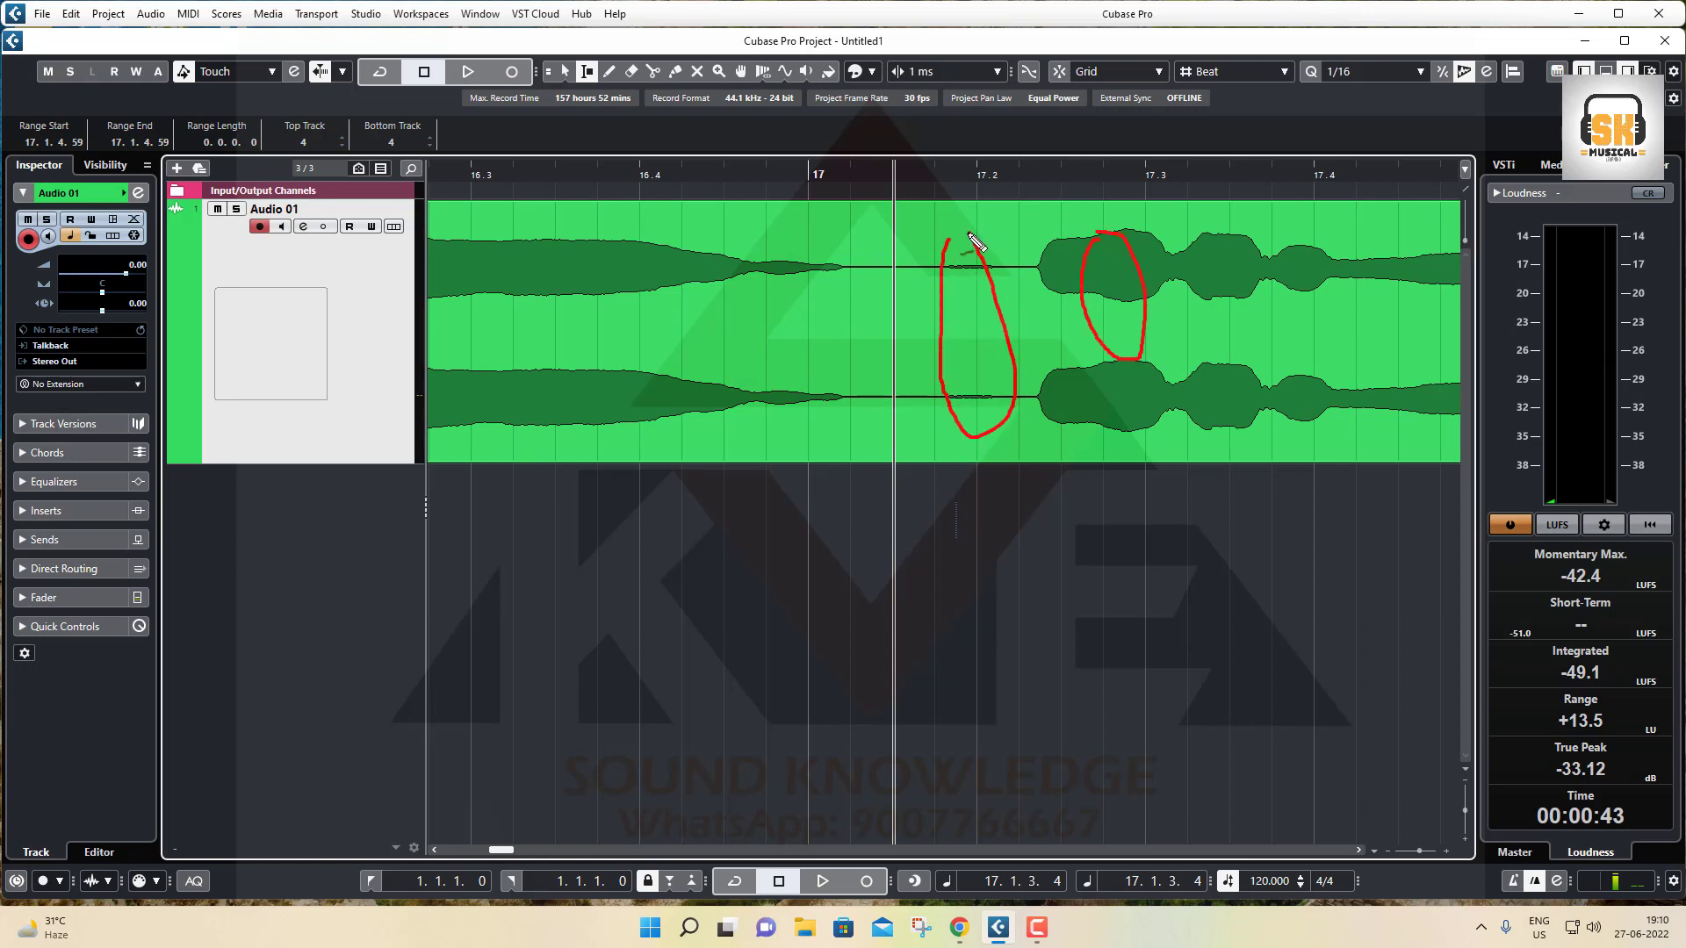
{"action": "left_click_drag", "start_coordinate": [1087, 402], "coordinate": [1119, 387]}
{"action": "left_click_drag", "start_coordinate": [1110, 274], "coordinate": [1138, 254]}
{"action": "key", "text": "Escape"}
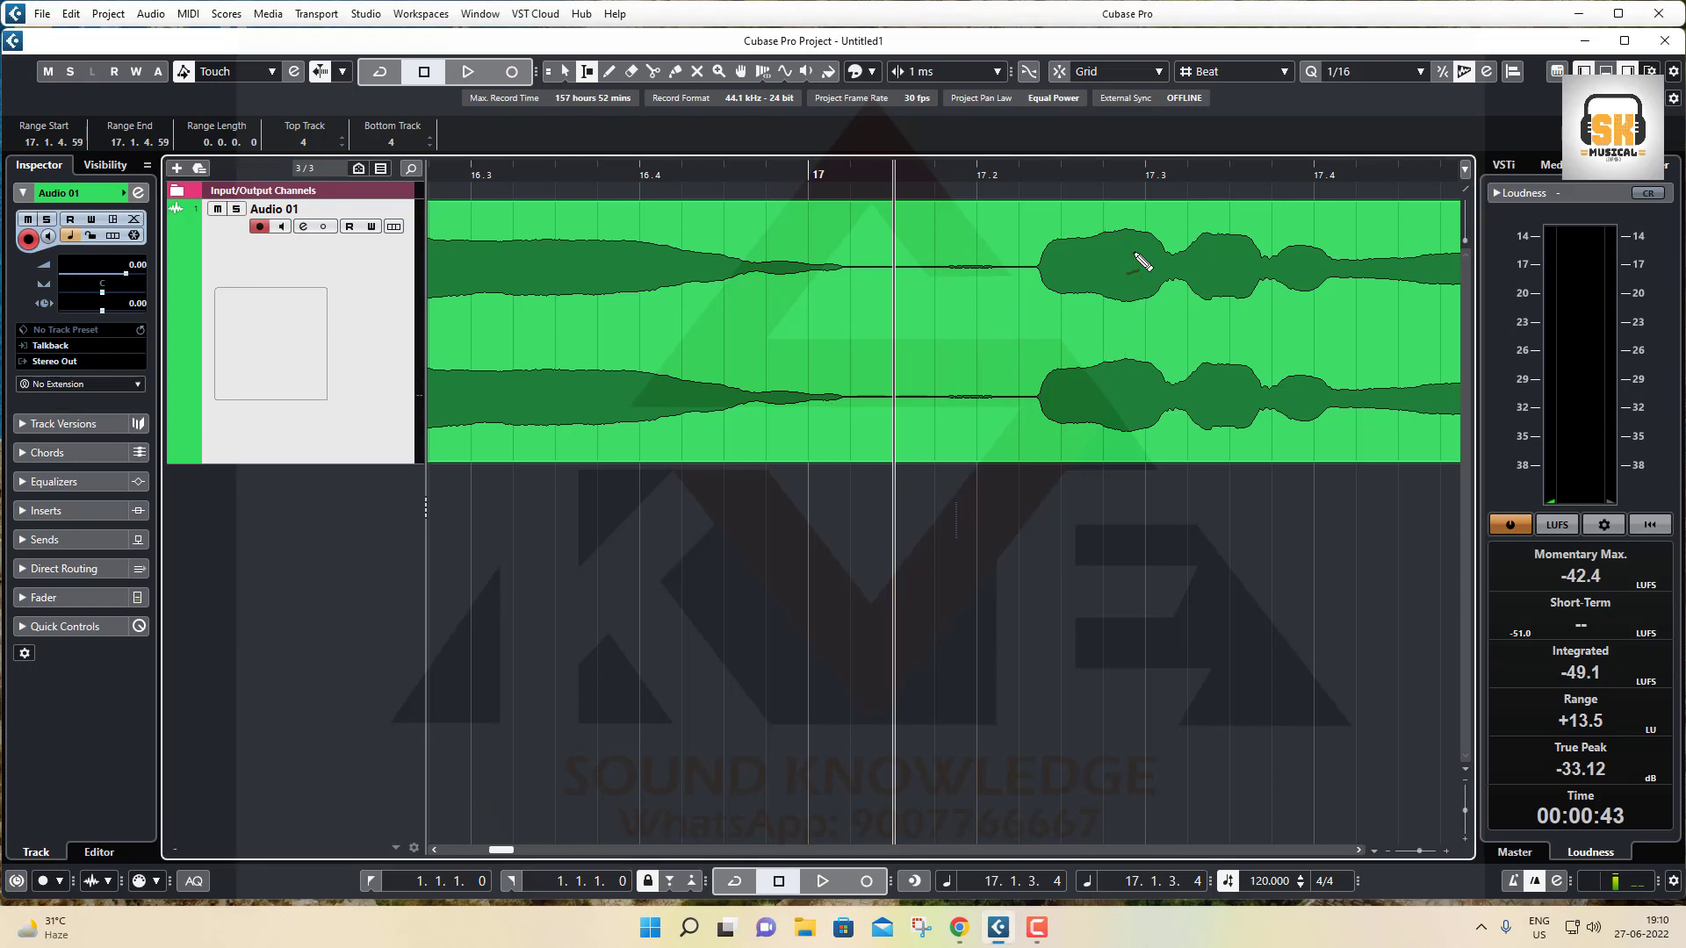
Play the vocal on Audio 01 from the loud phrase at about bar 15 to hear its breaths.
{"action": "key", "text": "g"}
{"action": "key", "text": "g"}
{"action": "key", "text": "g"}
{"action": "key", "text": "g"}
{"action": "key", "text": "g"}
{"action": "key", "text": "g"}
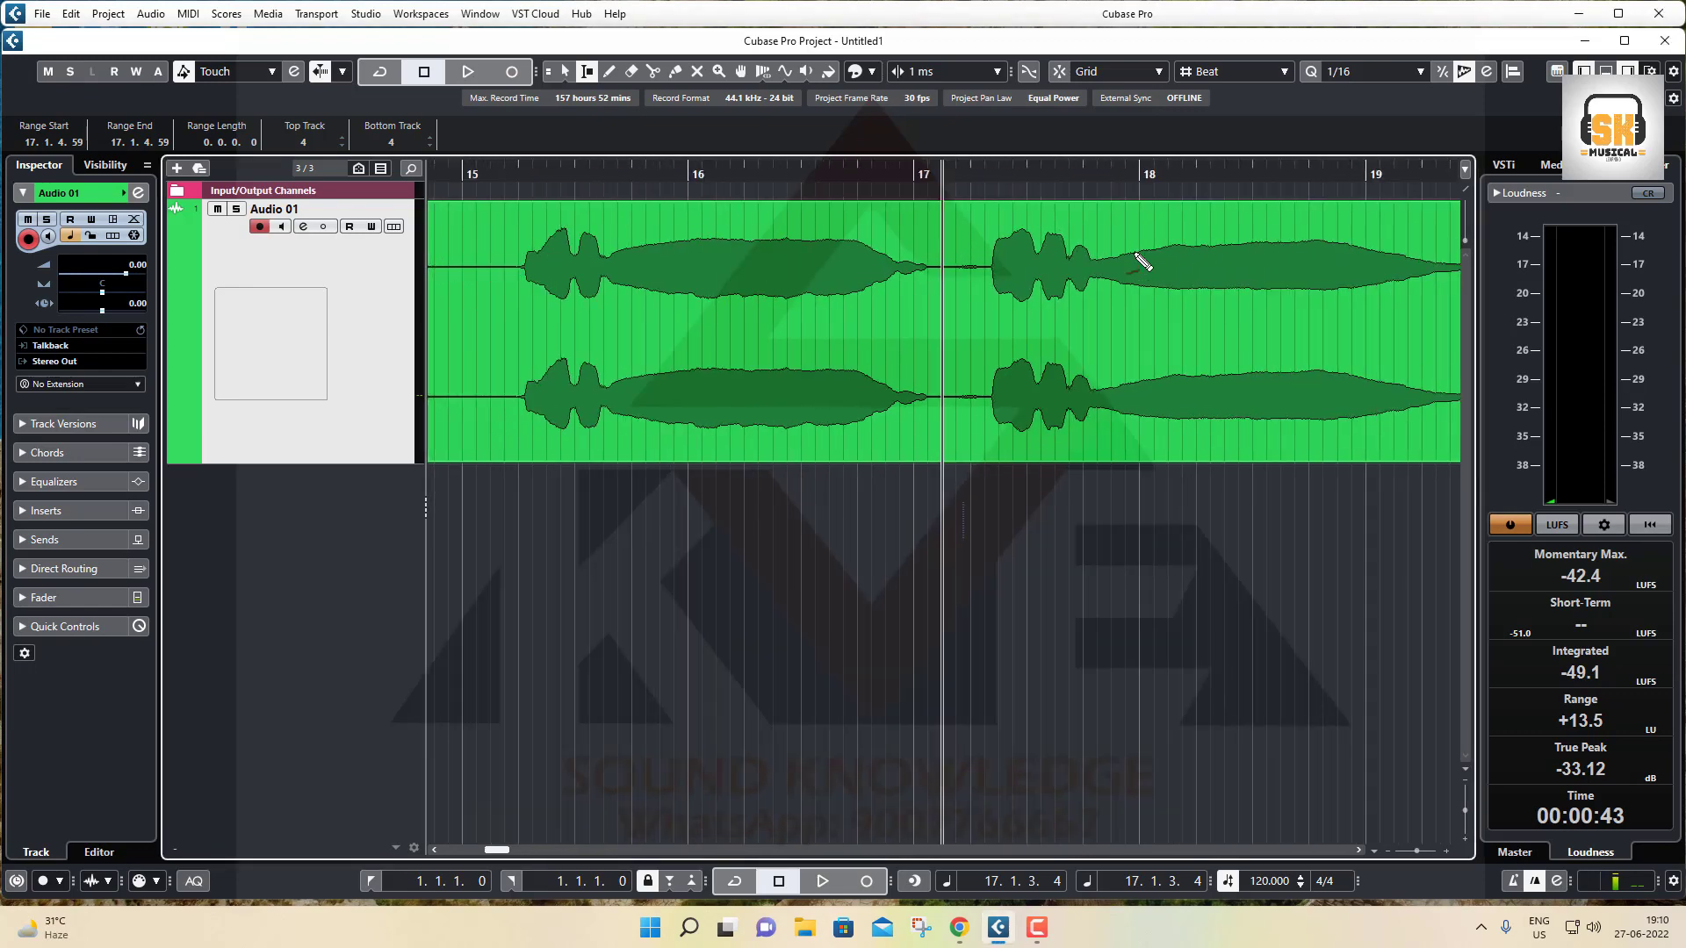
{"action": "key", "text": "g"}
{"action": "key", "text": "g"}
{"action": "key", "text": "g"}
{"action": "key", "text": "g"}
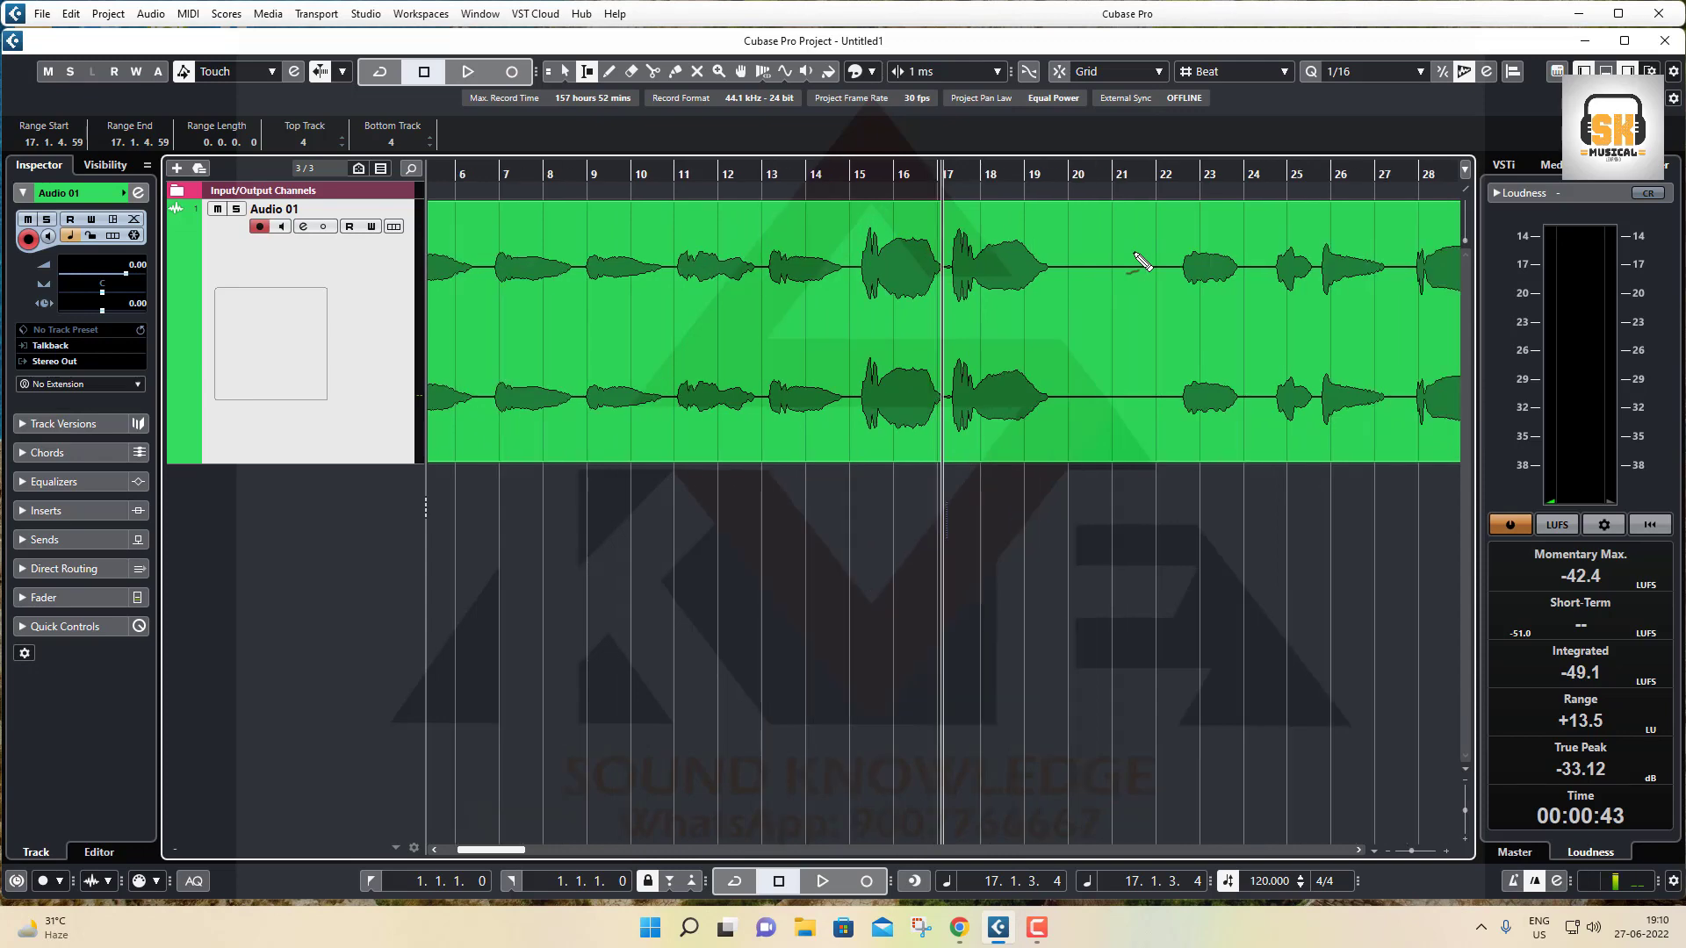
{"action": "key", "text": "g"}
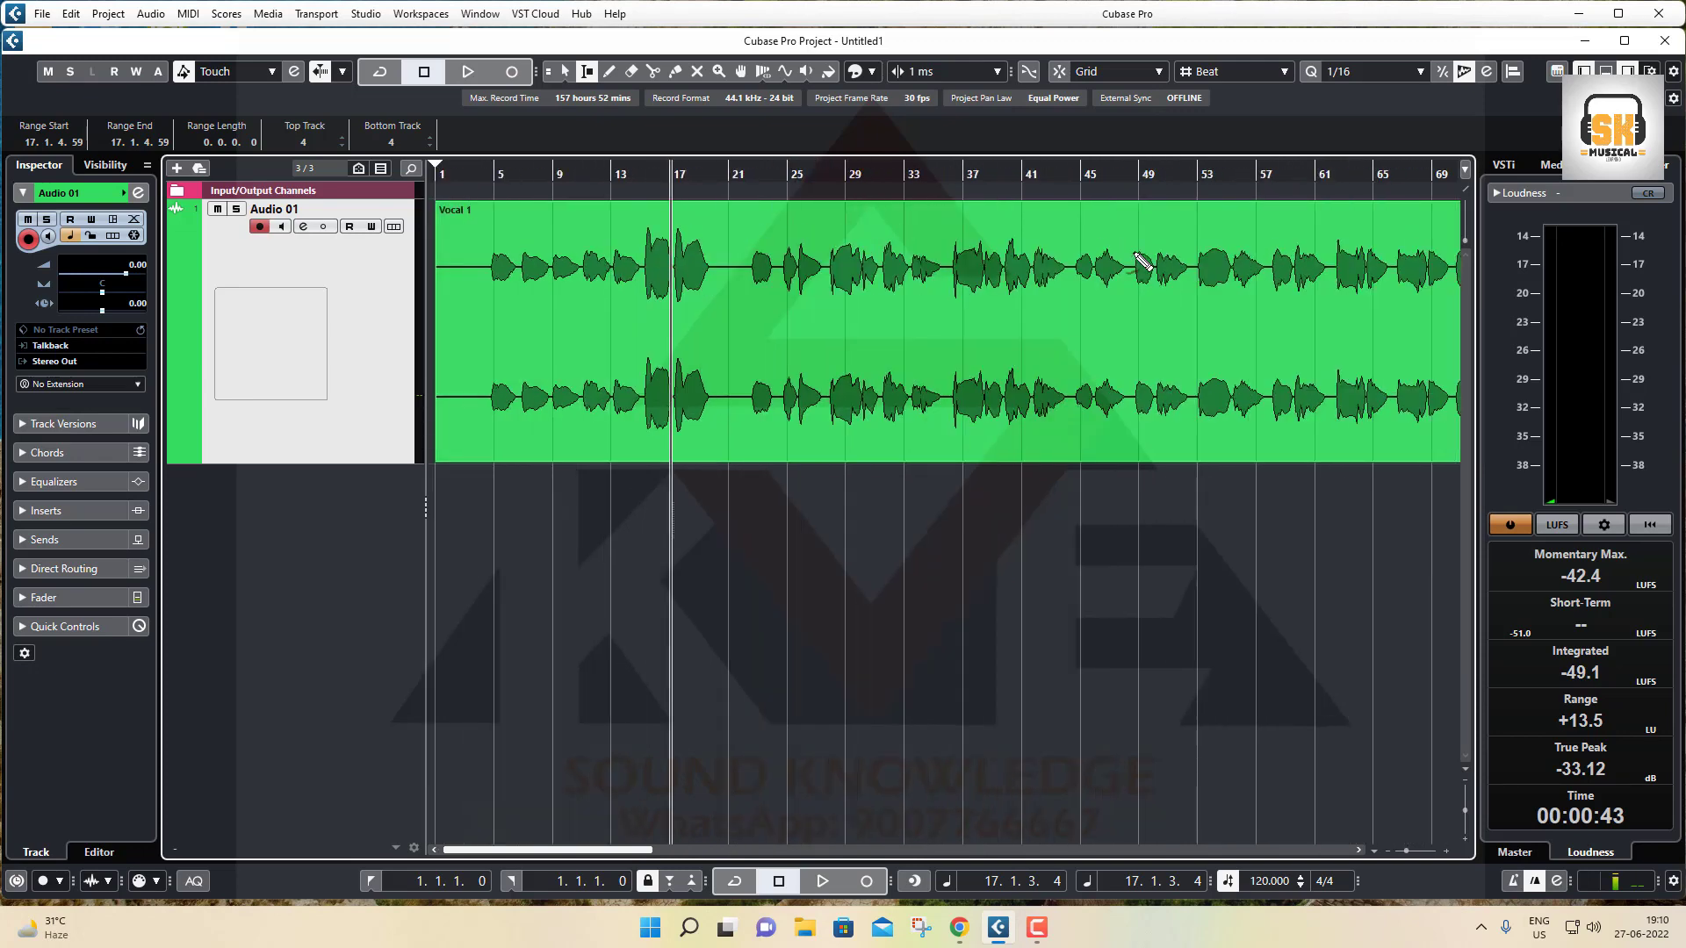
{"action": "left_click_drag", "start_coordinate": [648, 175], "coordinate": [655, 207]}
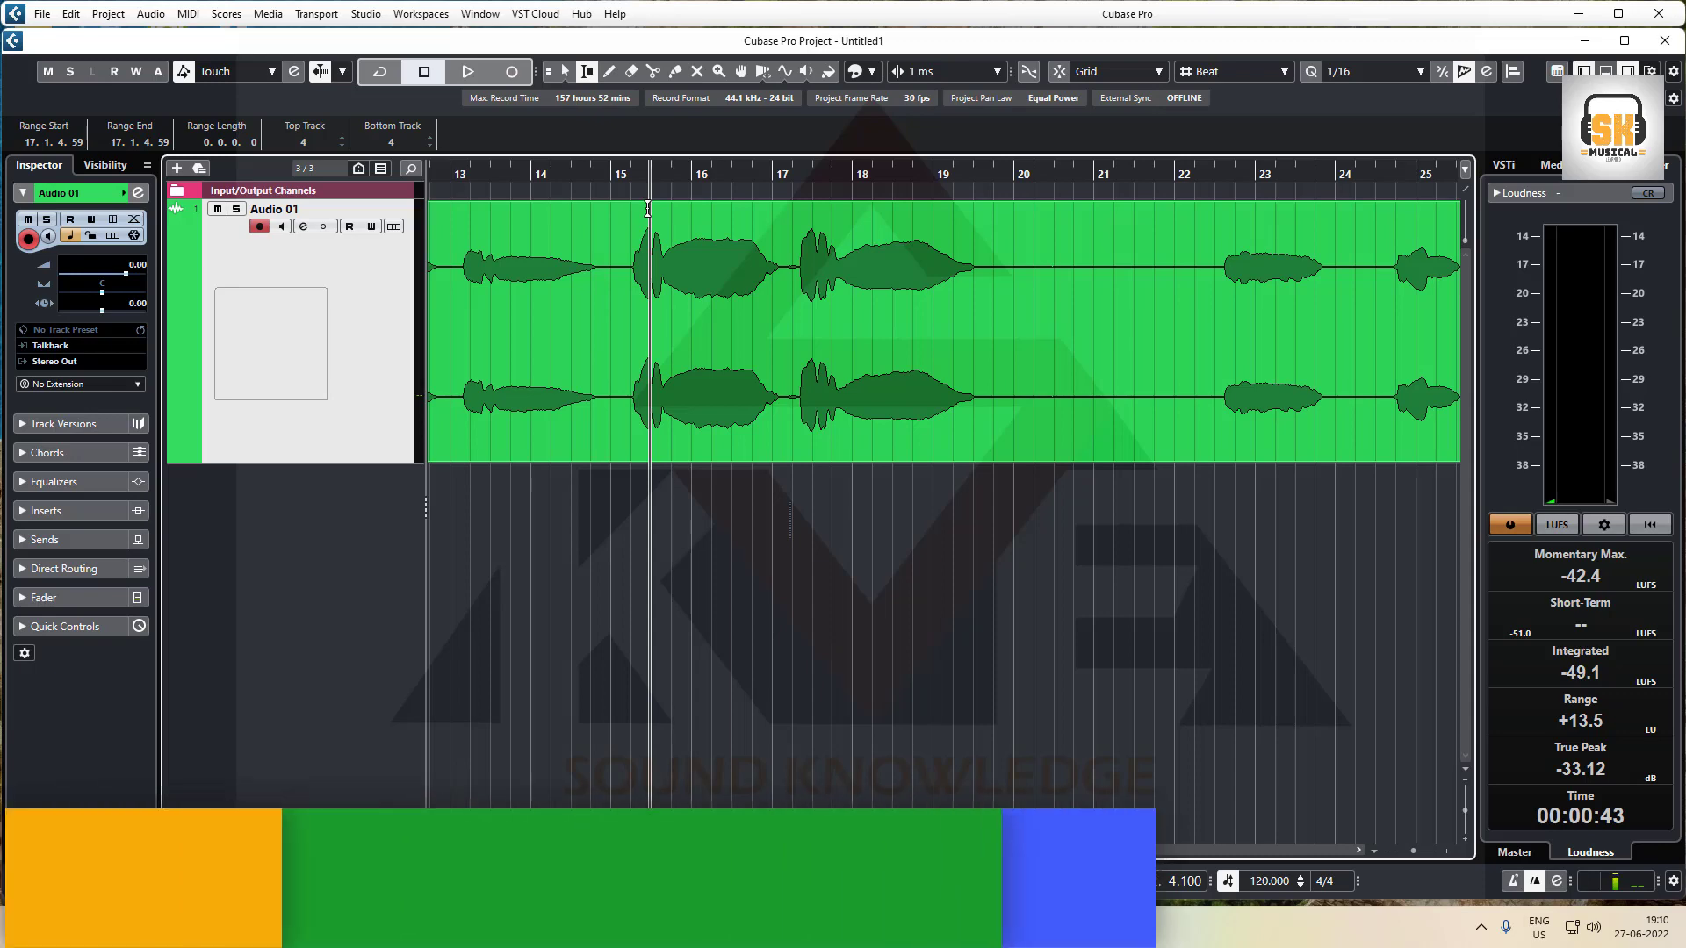
{"action": "key", "text": "space"}
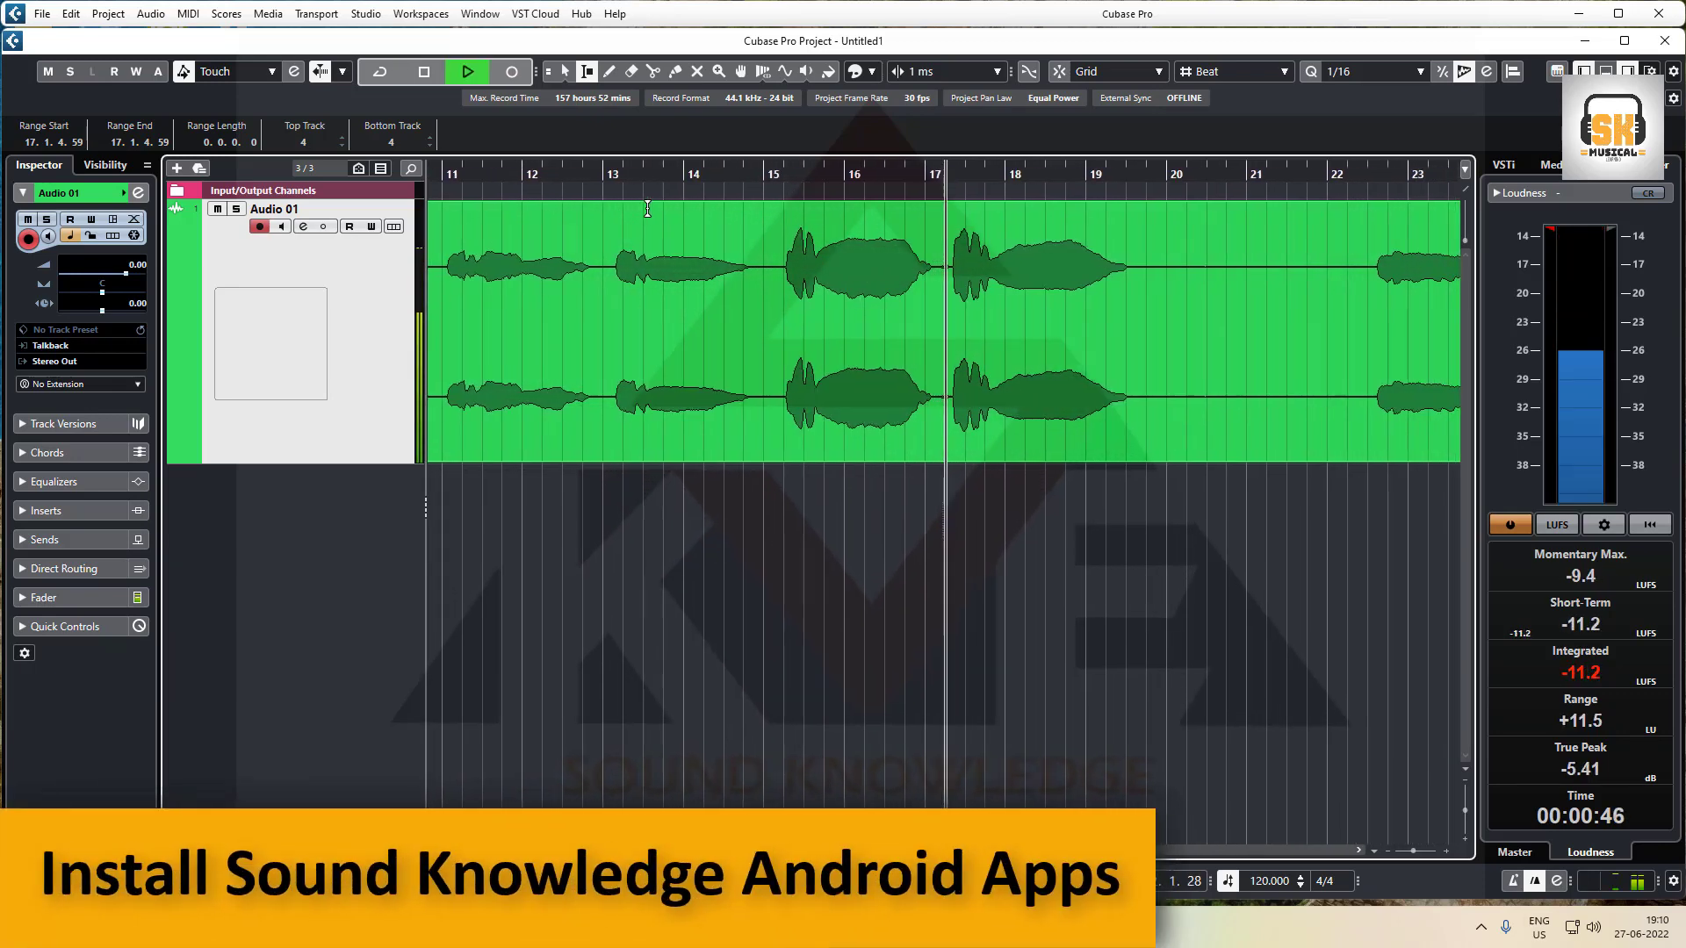
{"action": "key", "text": "g"}
{"action": "key", "text": "g"}
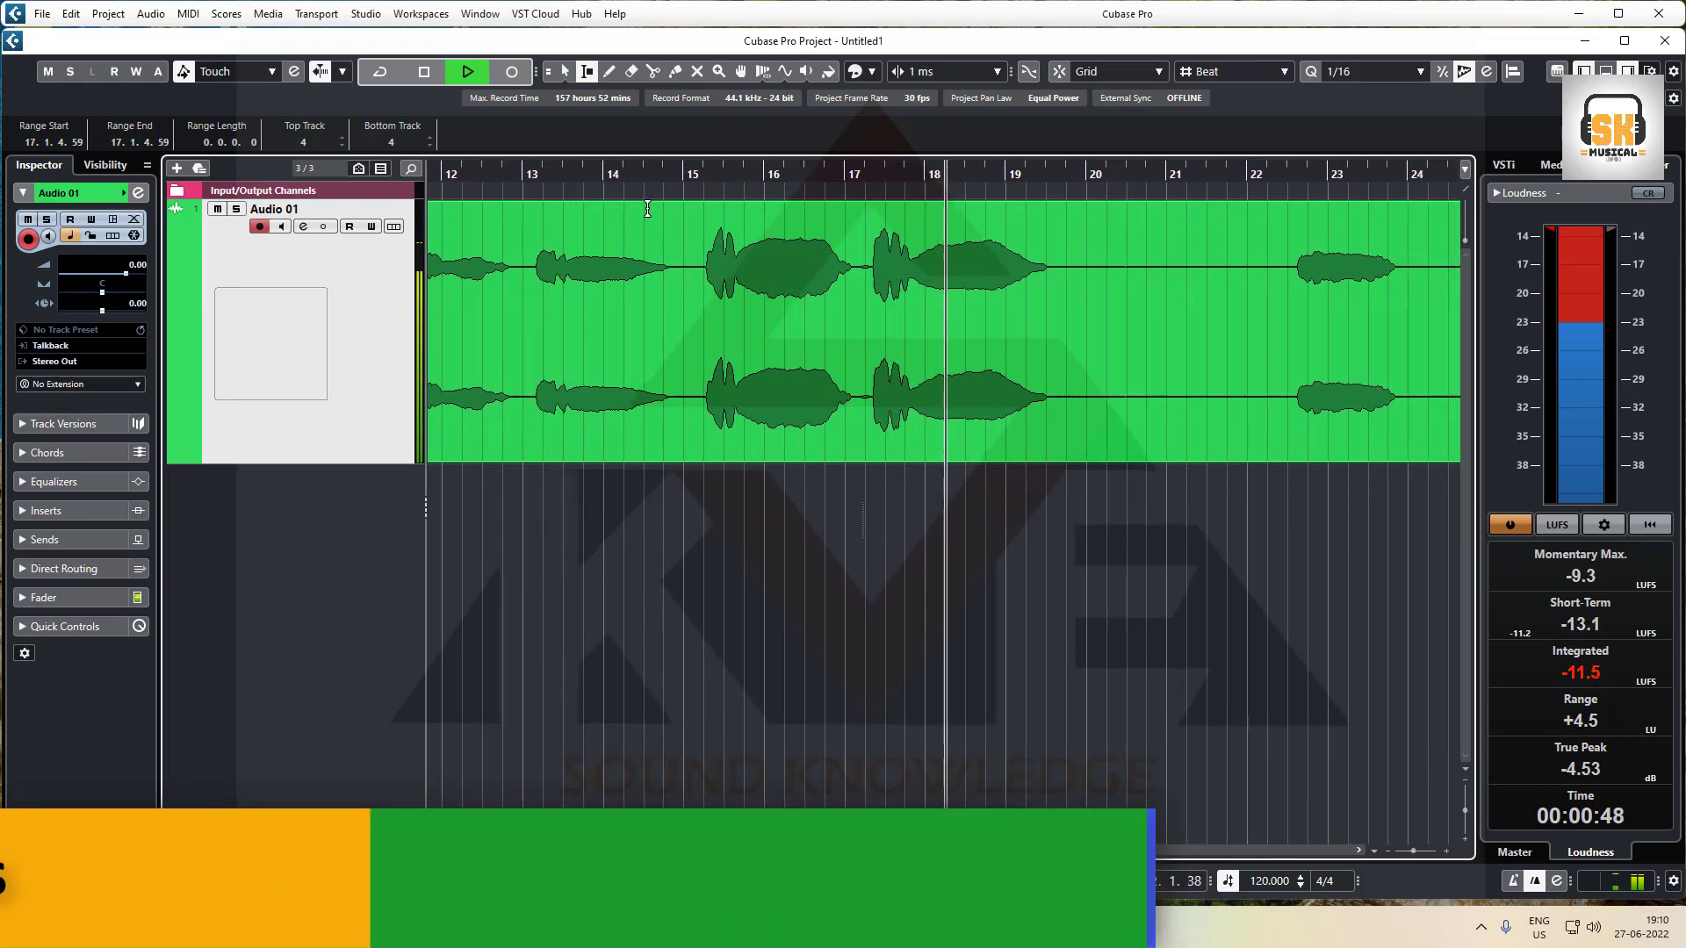
{"action": "key", "text": "g"}
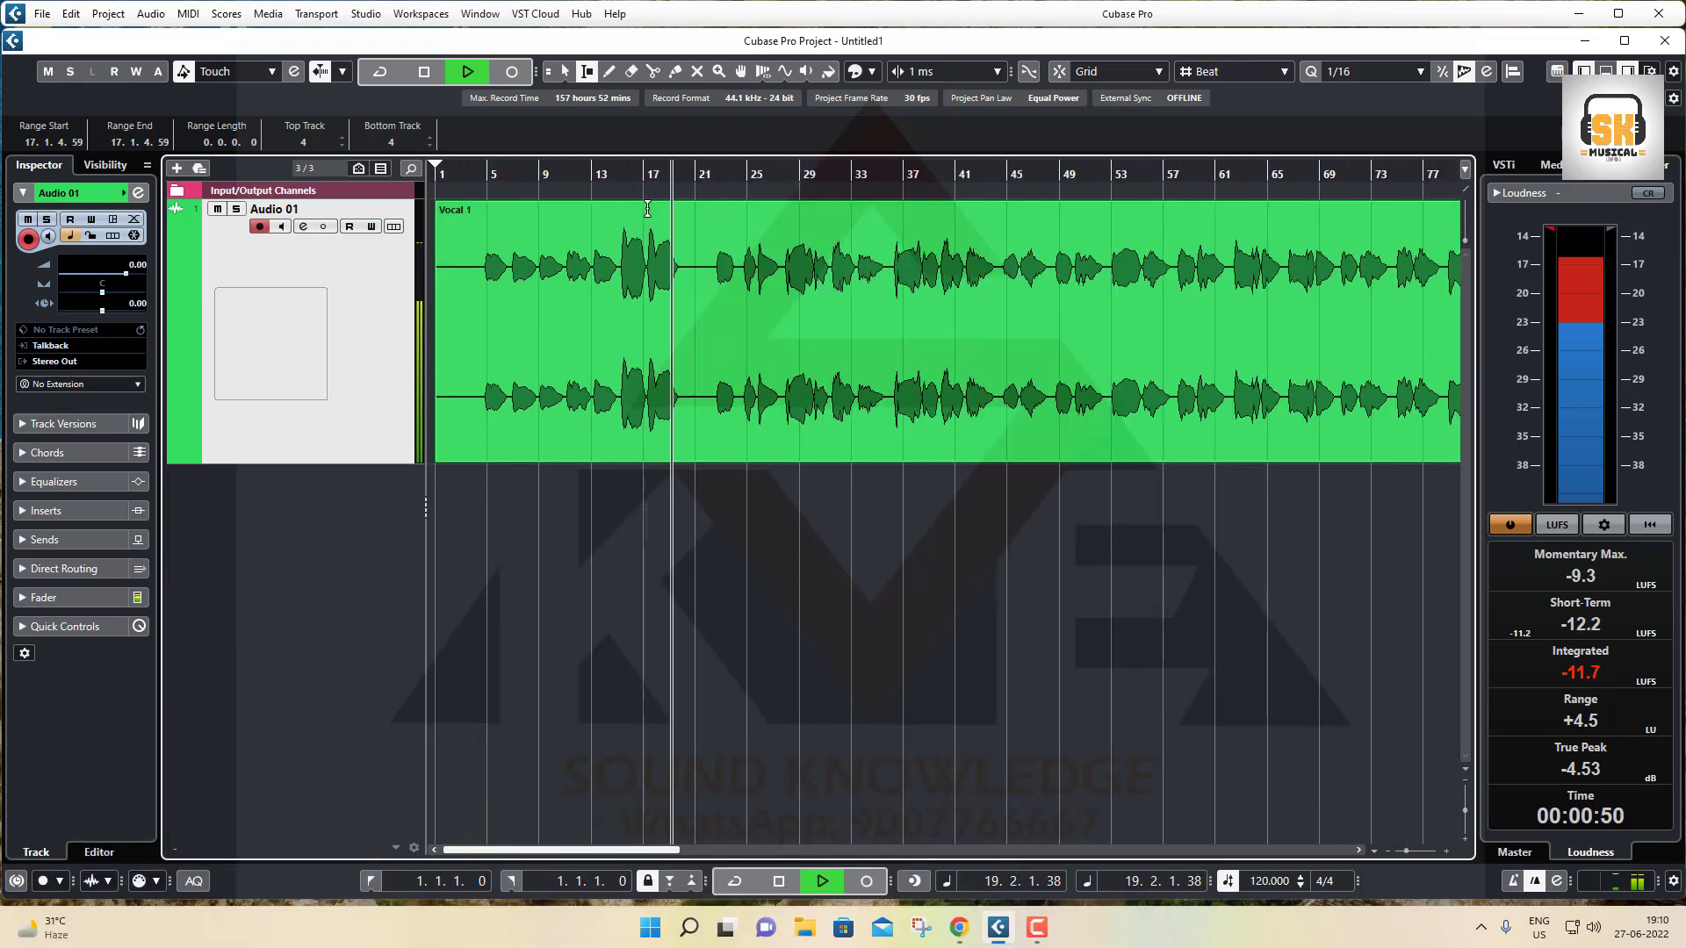
{"action": "key", "text": "g"}
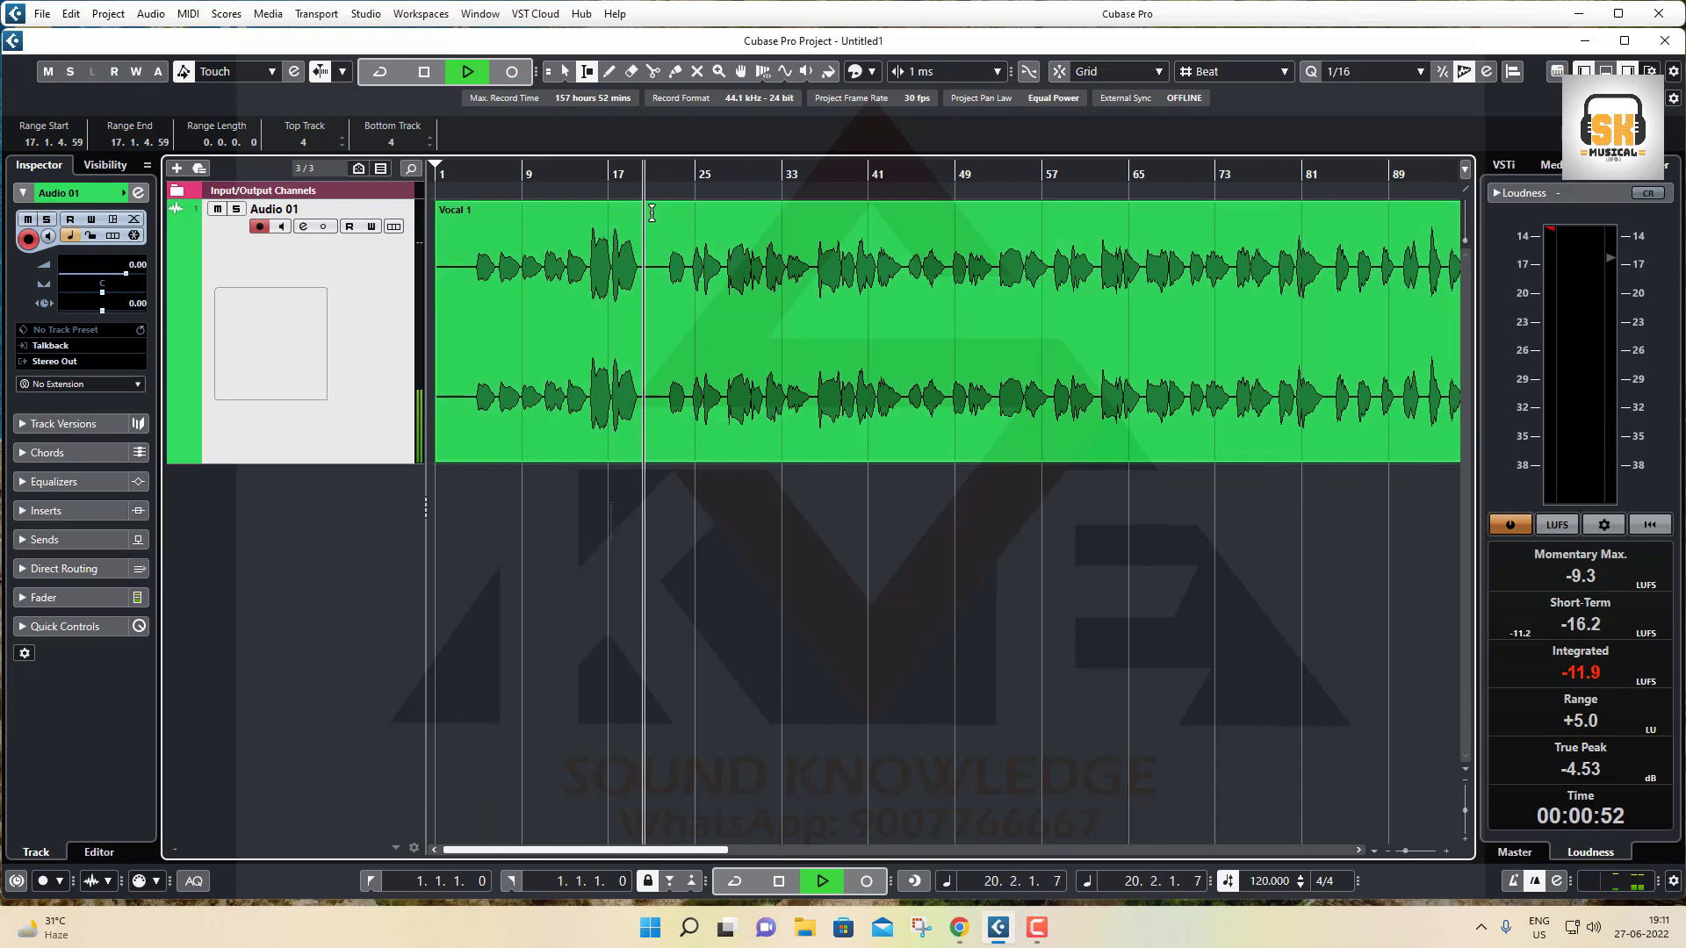
Continue listening to the vocal from about bar 38 with a taller Audio 01 track, stopping playback at bar 47.
{"action": "left_click_drag", "start_coordinate": [846, 176], "coordinate": [858, 206]}
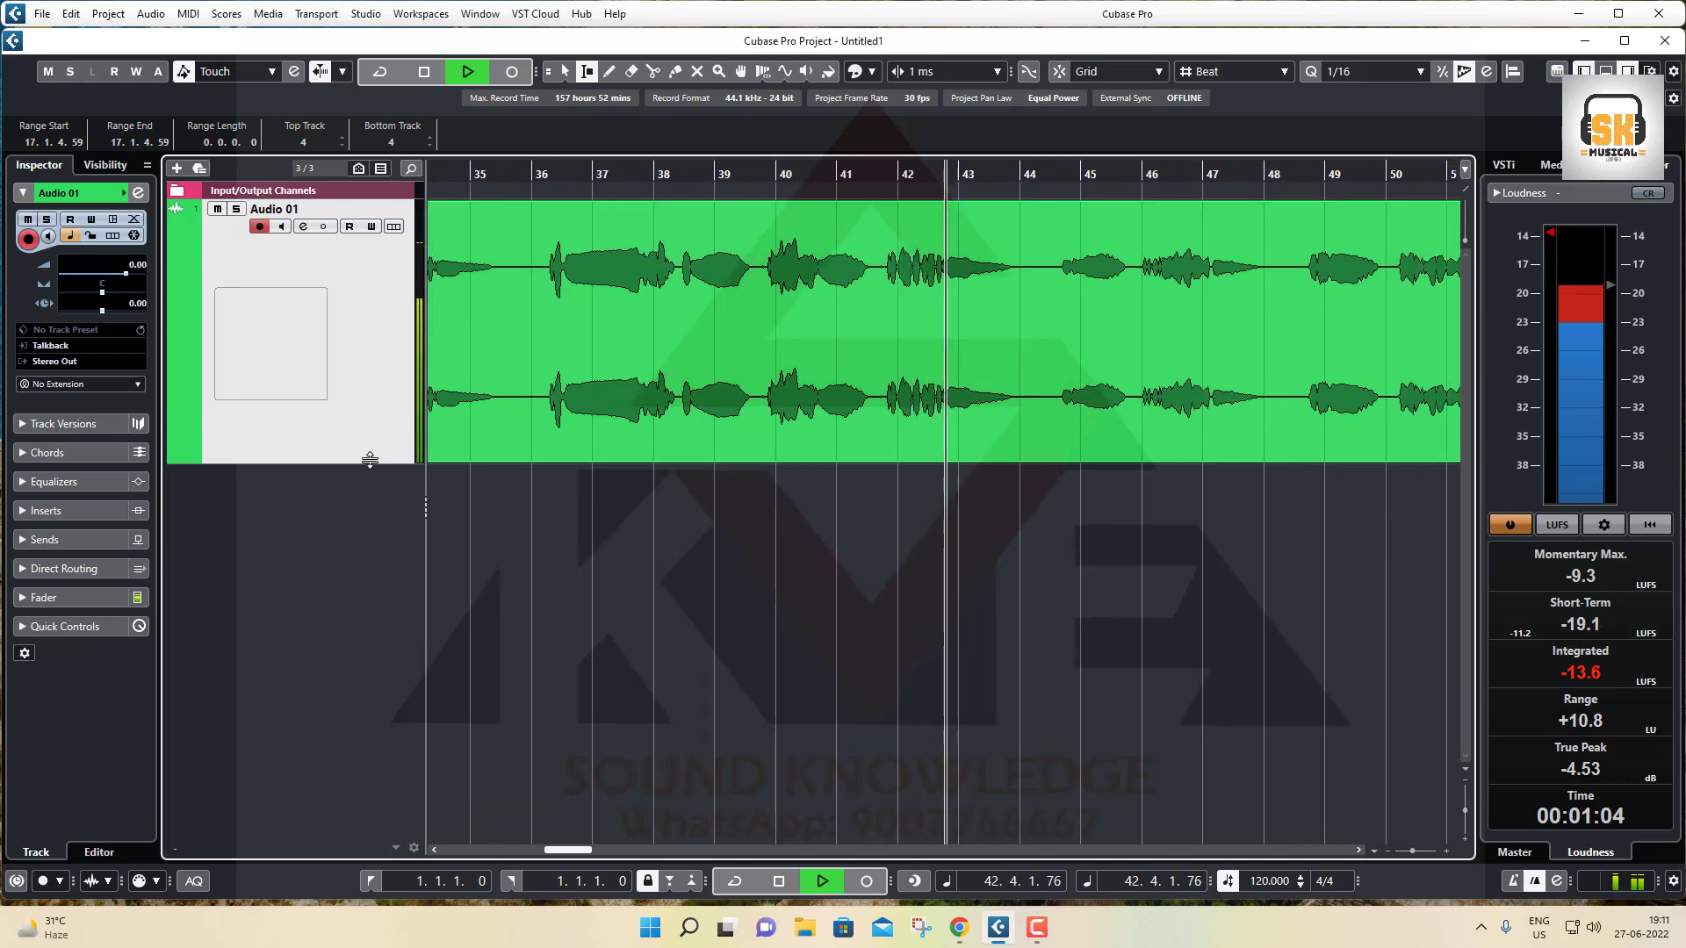
{"action": "left_click_drag", "start_coordinate": [369, 462], "coordinate": [368, 784]}
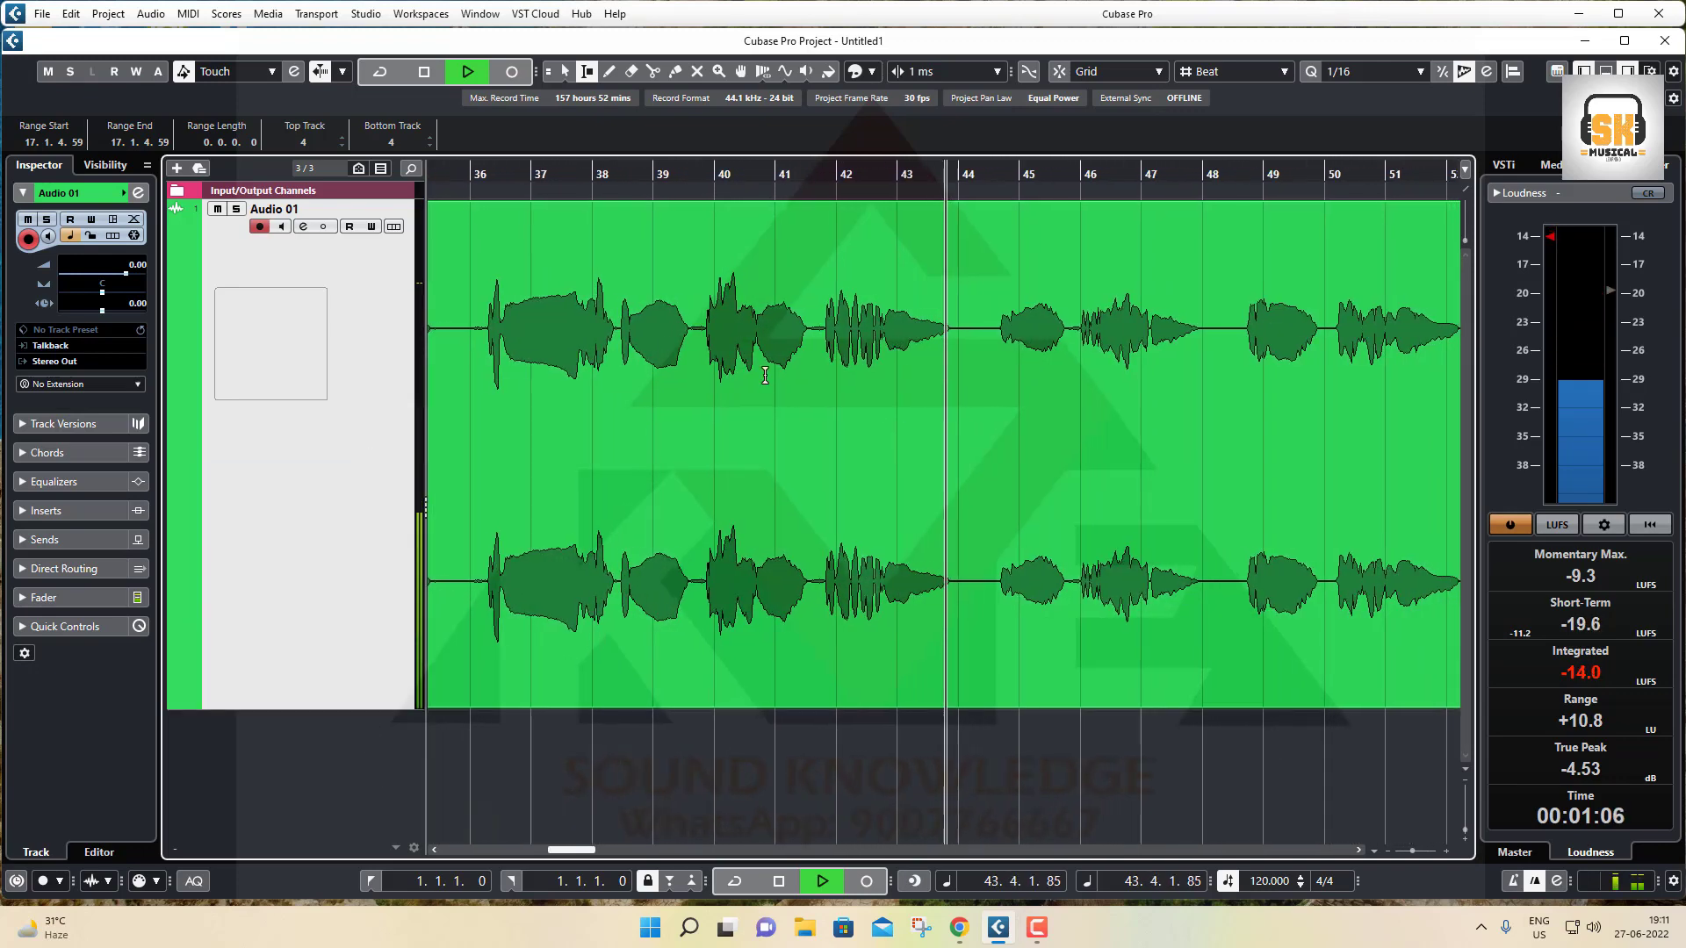
{"action": "key", "text": "h"}
{"action": "key", "text": "h"}
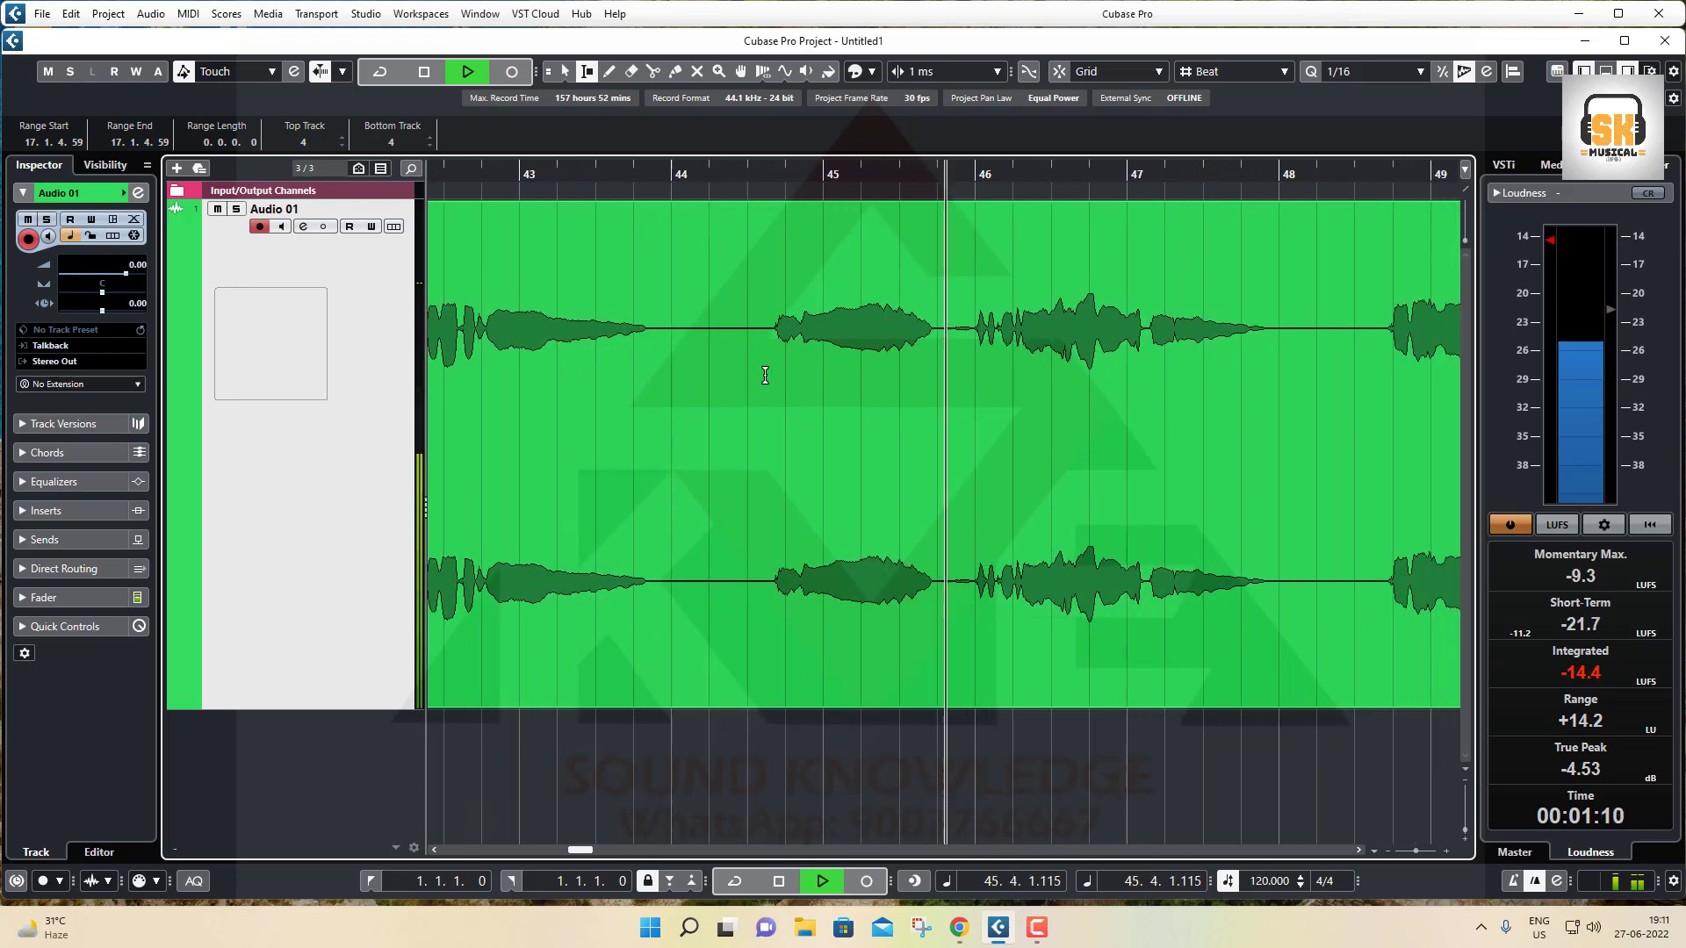
{"action": "key", "text": "g"}
{"action": "key", "text": "g"}
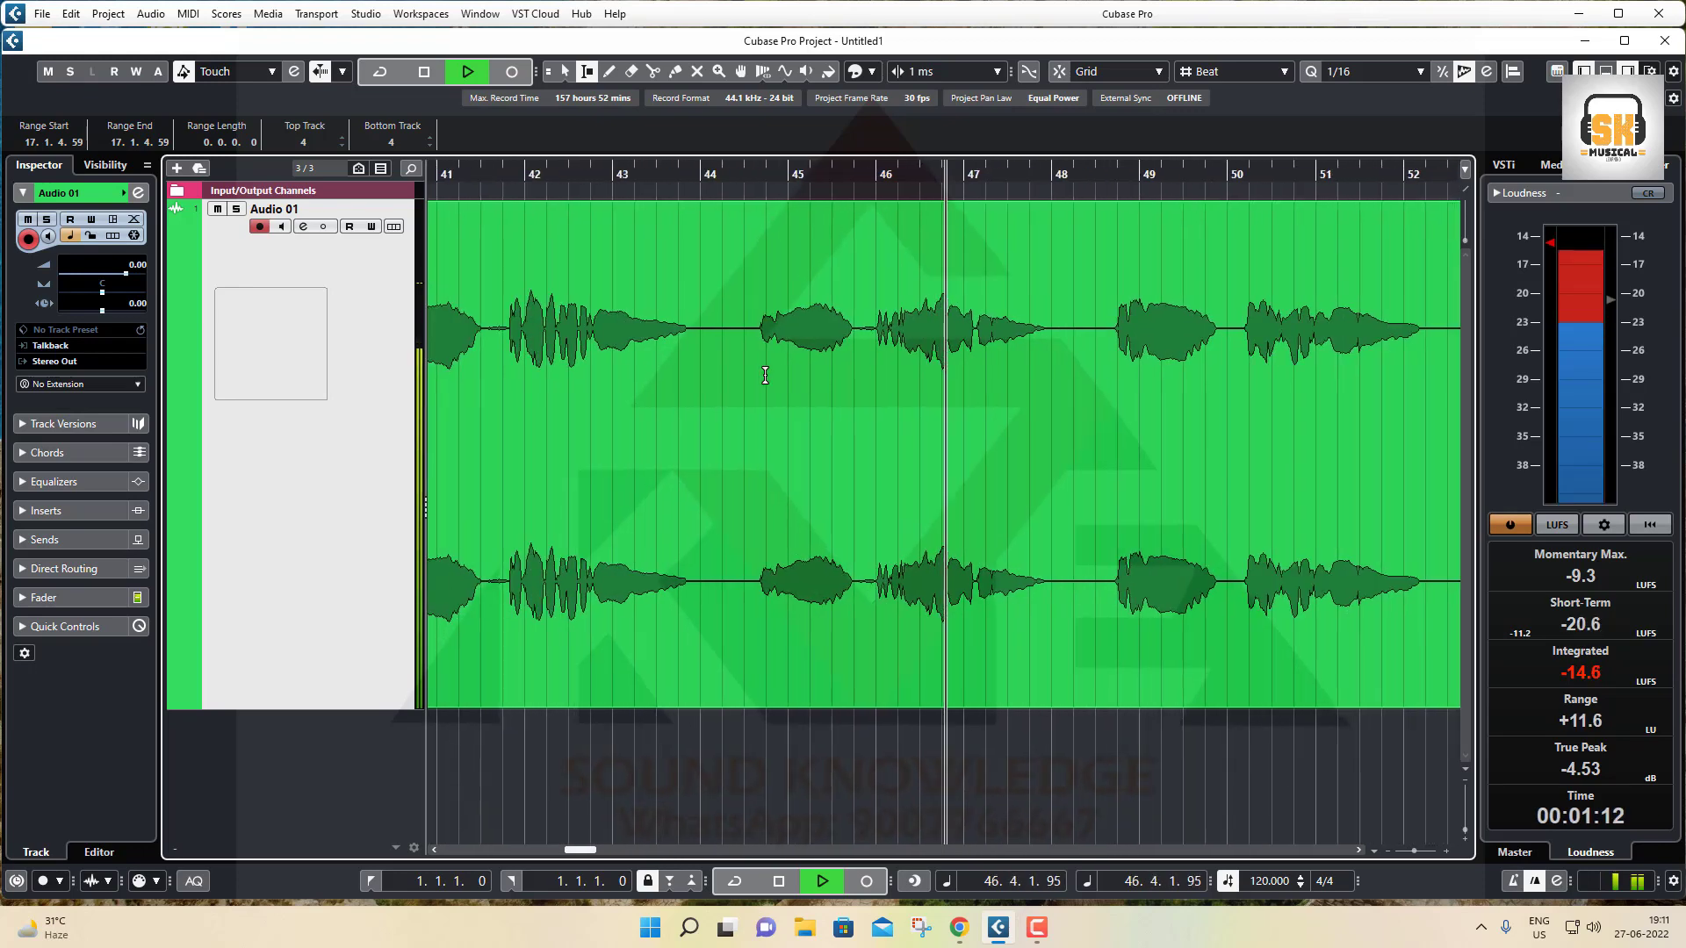
{"action": "key", "text": "space"}
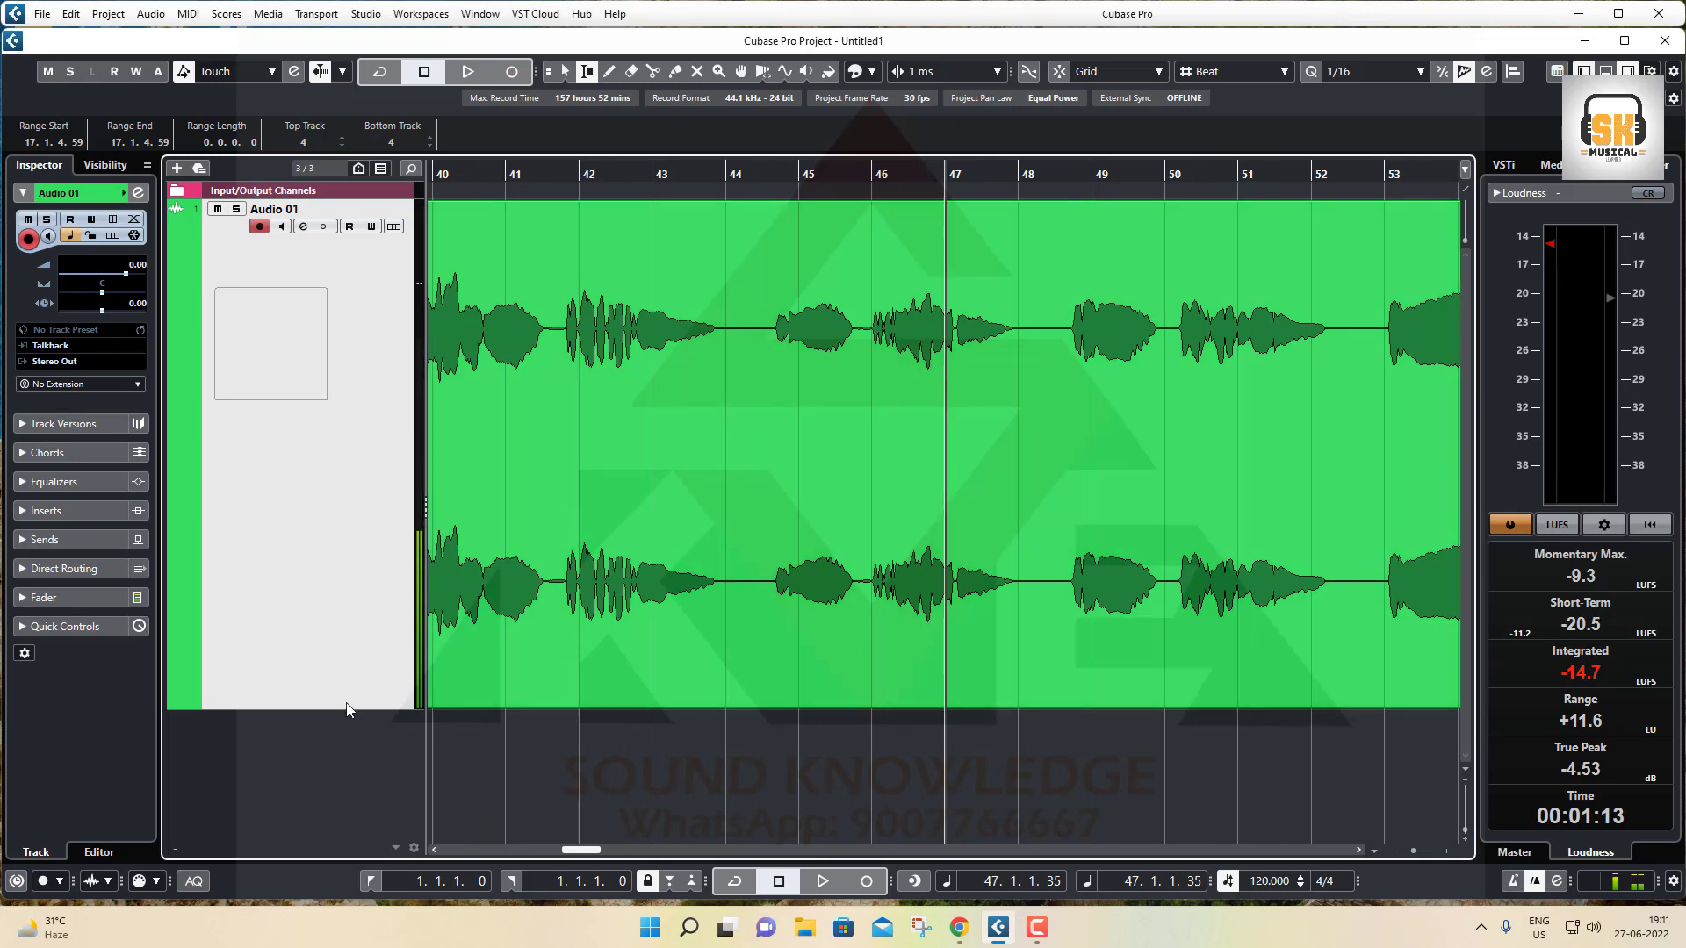
Reduce the Audio 01 track height and return the playhead to the start of the project.
{"action": "left_click_drag", "start_coordinate": [340, 708], "coordinate": [332, 503]}
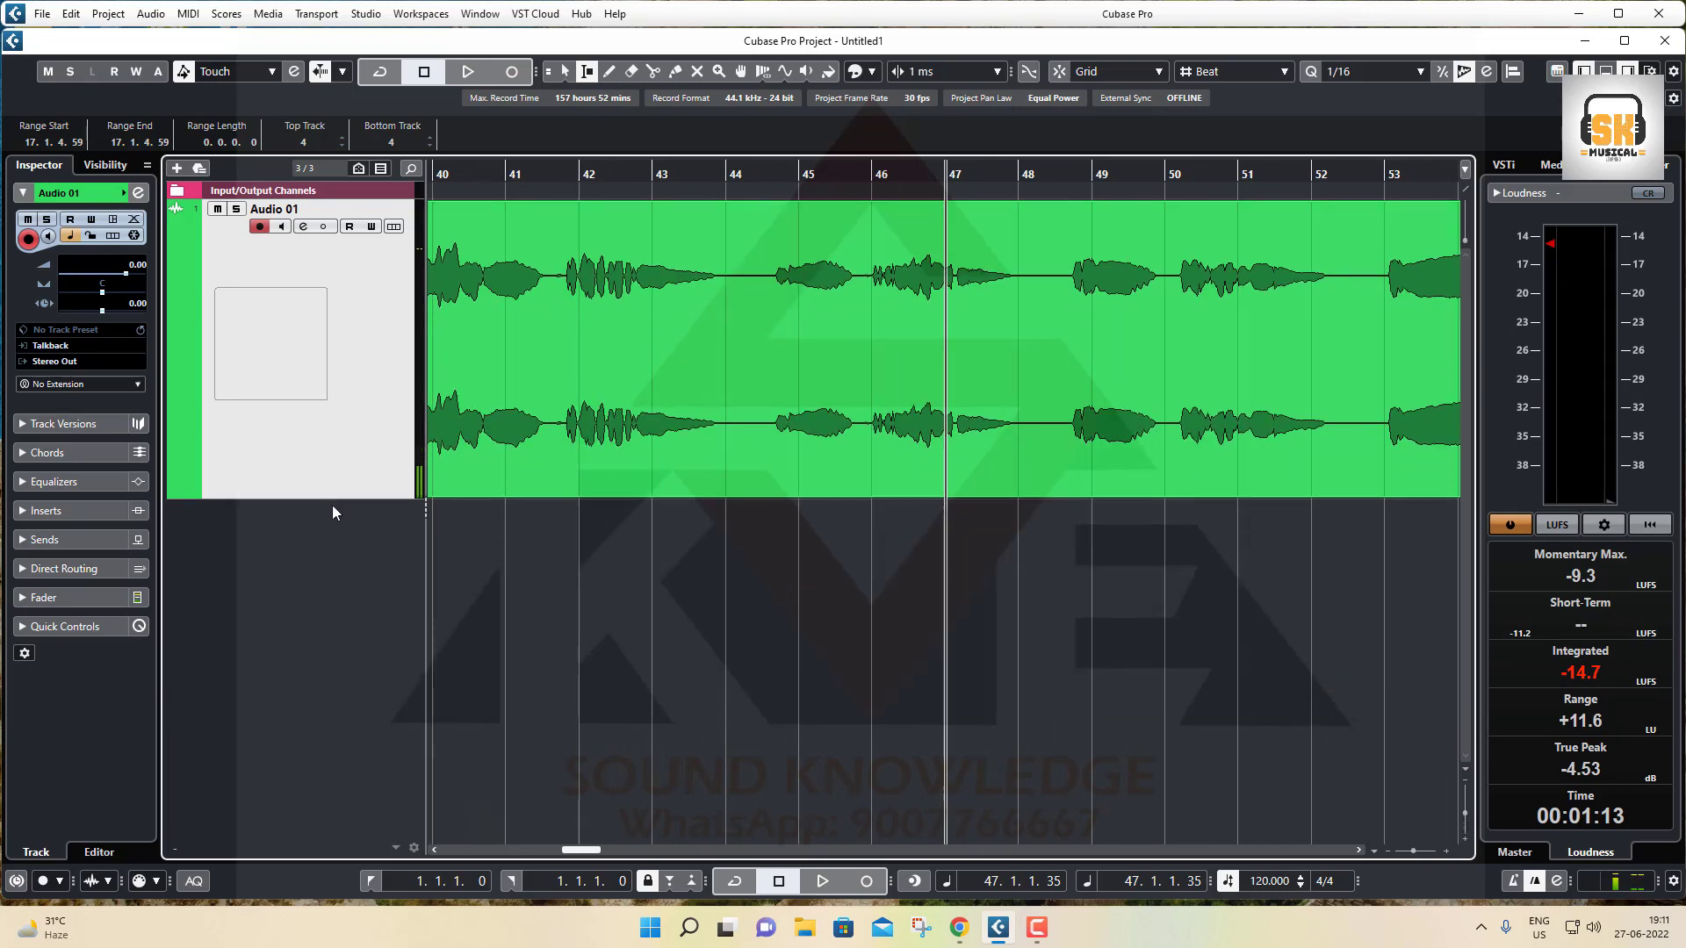
{"action": "key", "text": "Home"}
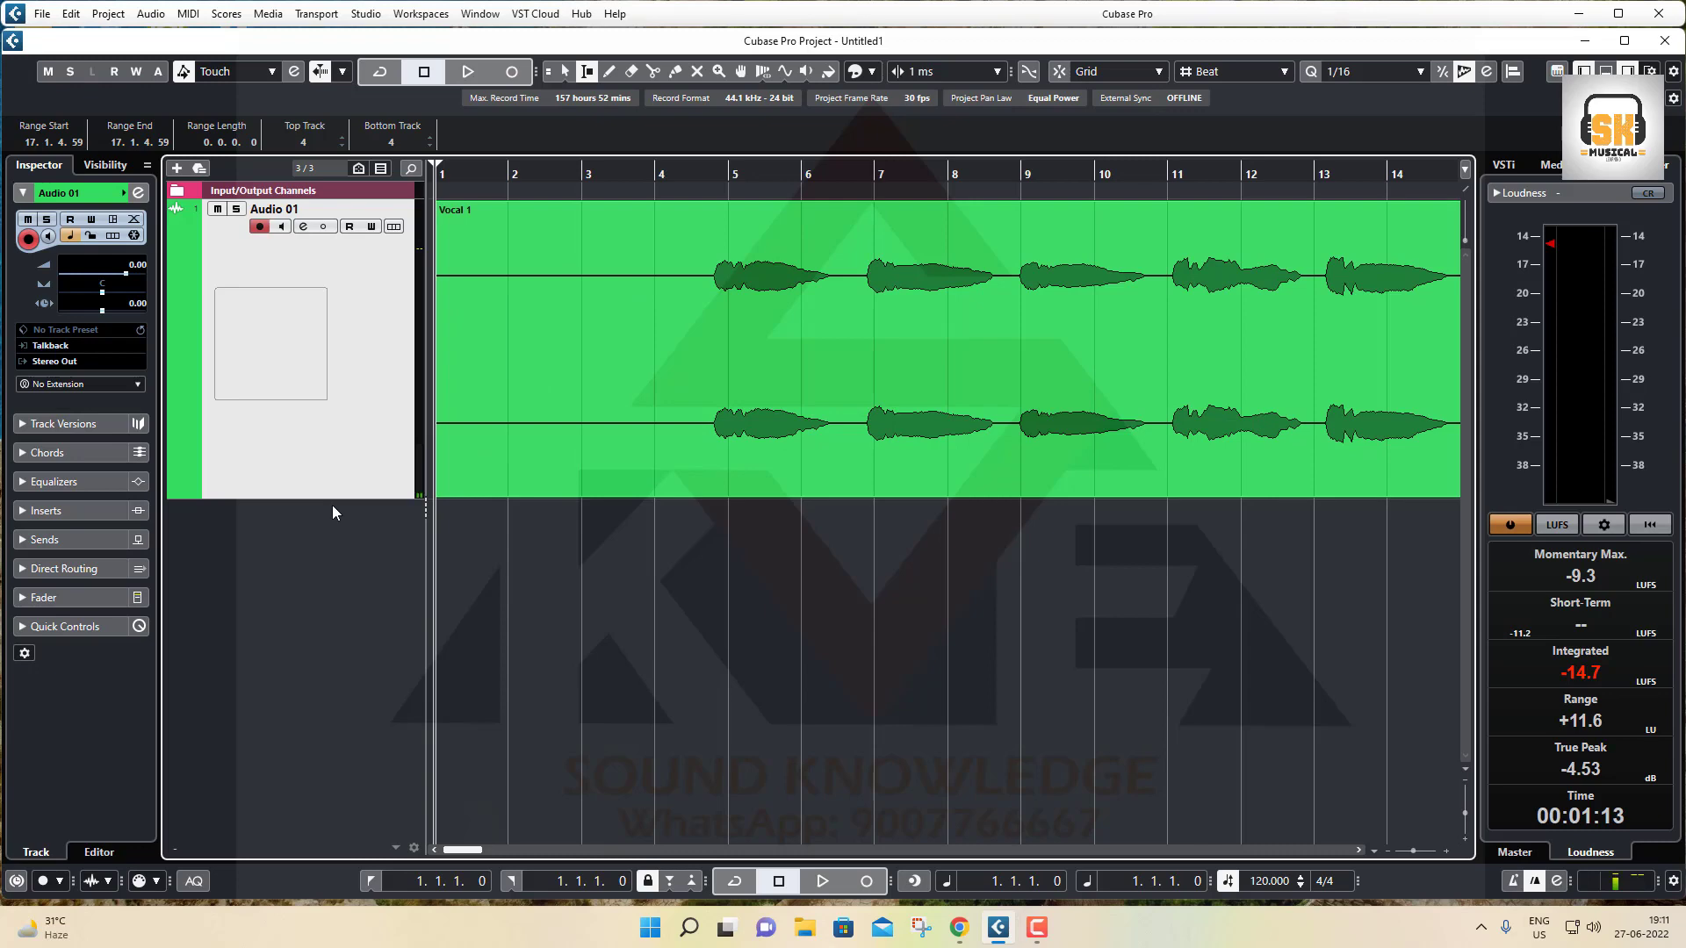
{"action": "key", "text": "g"}
{"action": "key", "text": "g"}
{"action": "key", "text": "g"}
{"action": "key", "text": "g"}
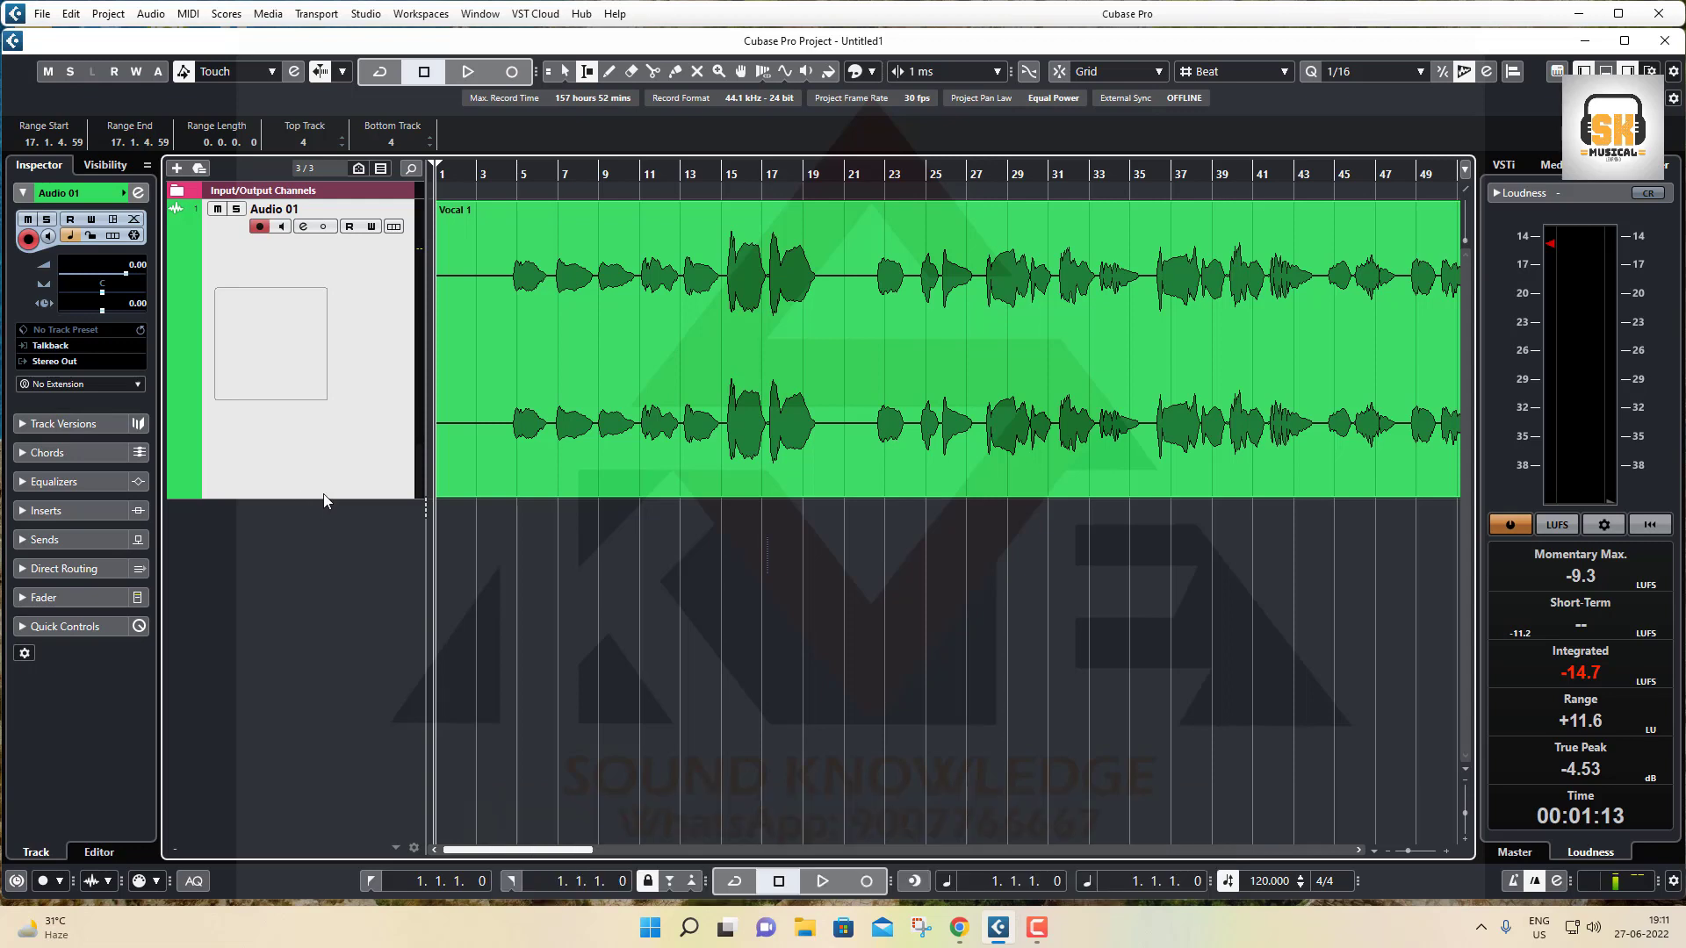
{"action": "mouse_move", "coordinate": [325, 500]}
{"action": "left_mouse_down"}
{"action": "mouse_move", "coordinate": [331, 566]}
{"action": "mouse_move", "coordinate": [329, 517]}
{"action": "left_mouse_up"}
Load the DeBreath Mono plug-in in the first insert slot of Audio 01 and close the channel settings.
{"action": "left_click", "coordinate": [304, 227]}
{"action": "left_click", "coordinate": [441, 378]}
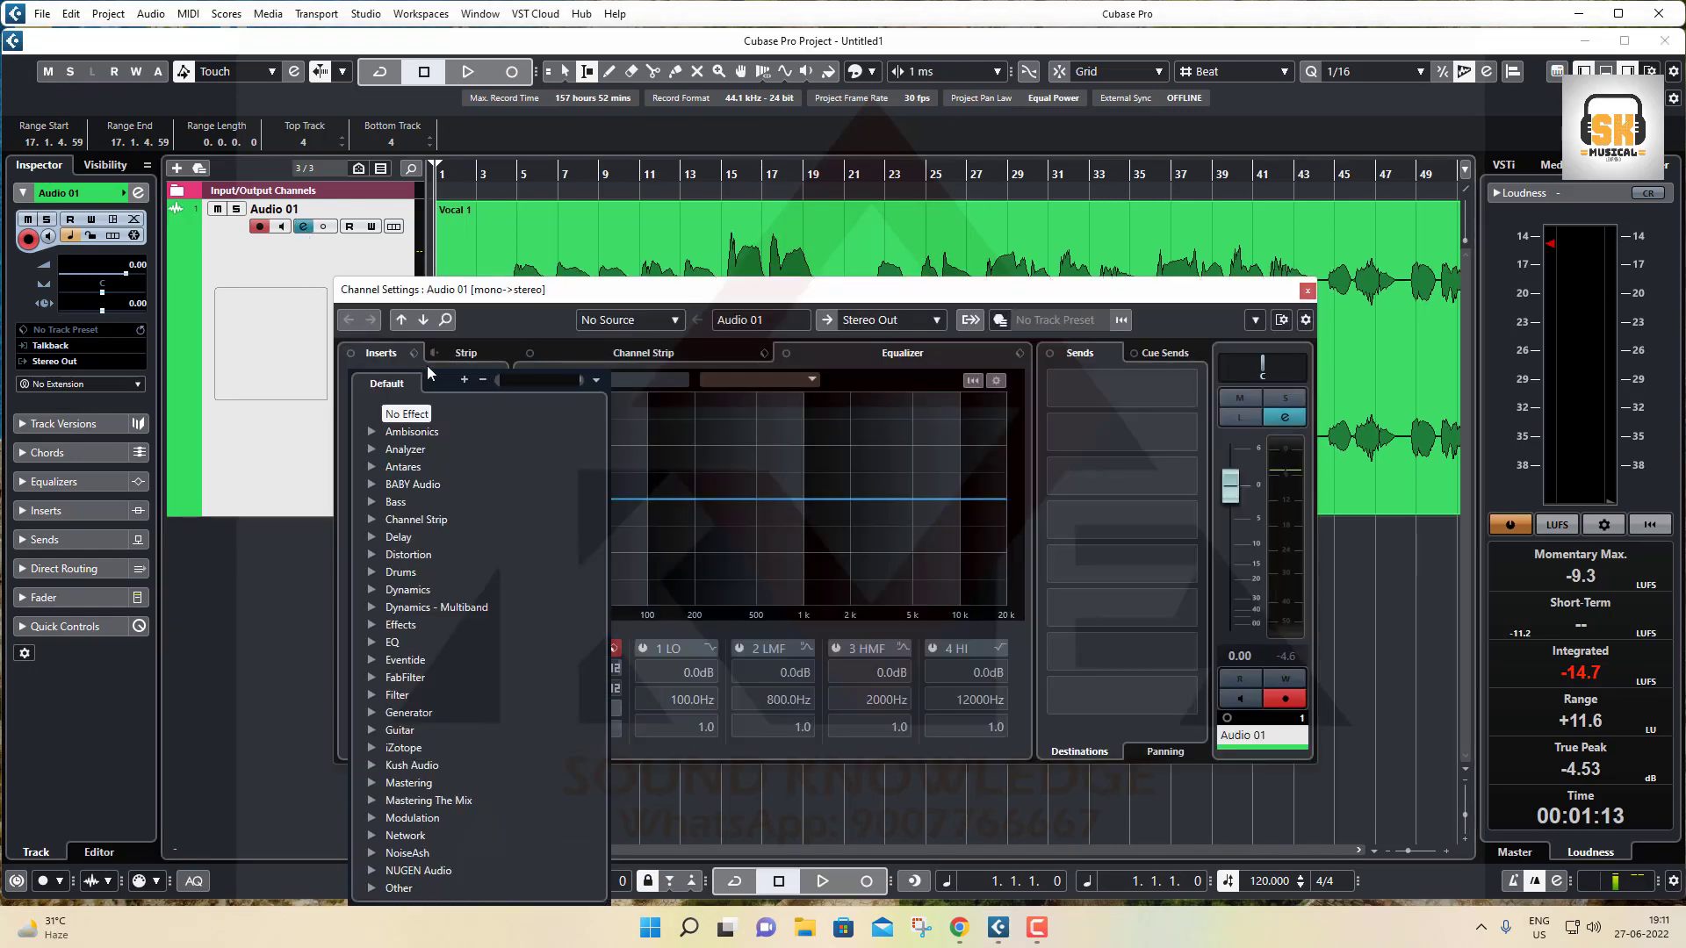
{"action": "type", "text": "debre"}
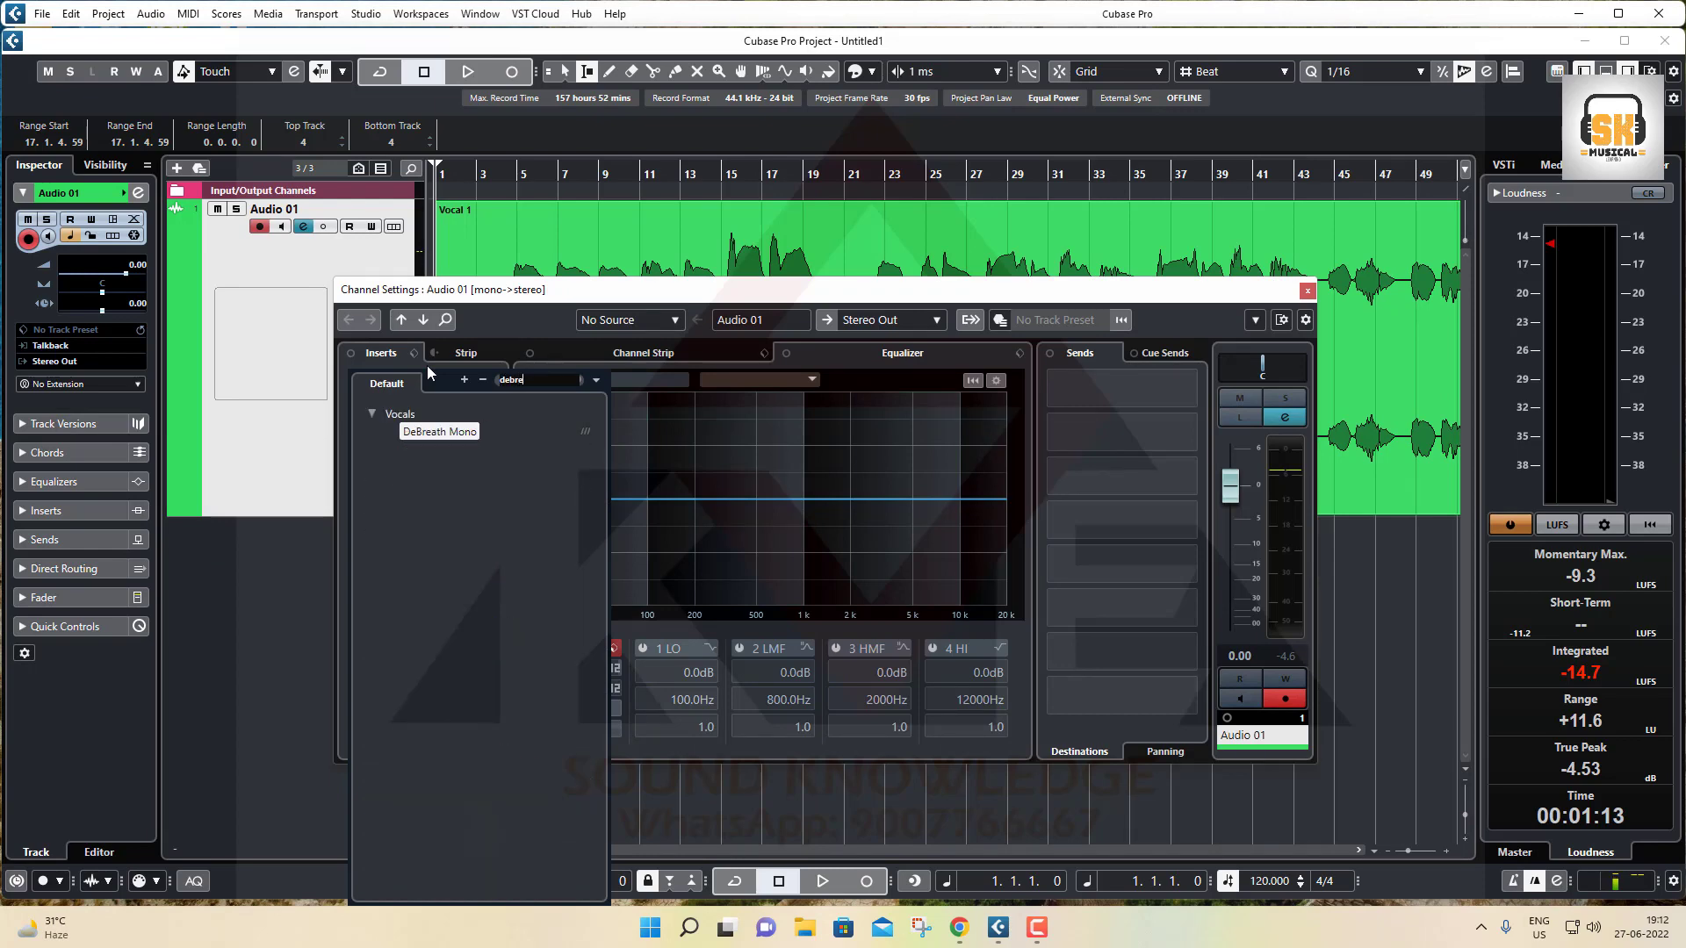
{"action": "left_click", "coordinate": [448, 434]}
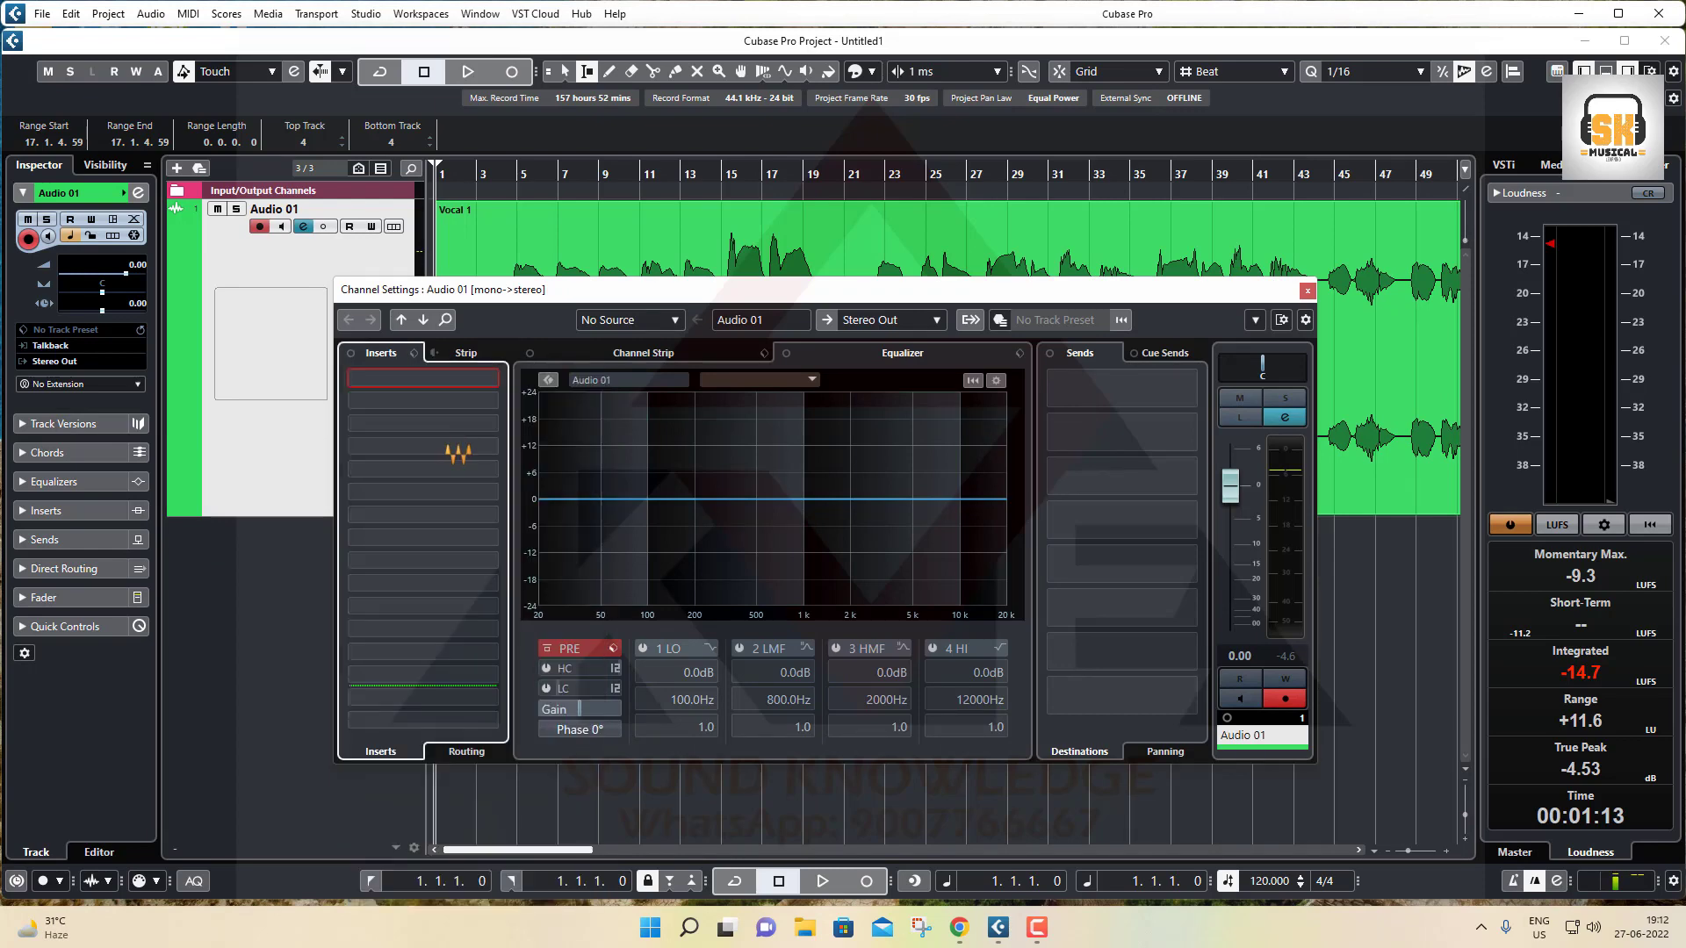
{"action": "left_click", "coordinate": [1307, 291]}
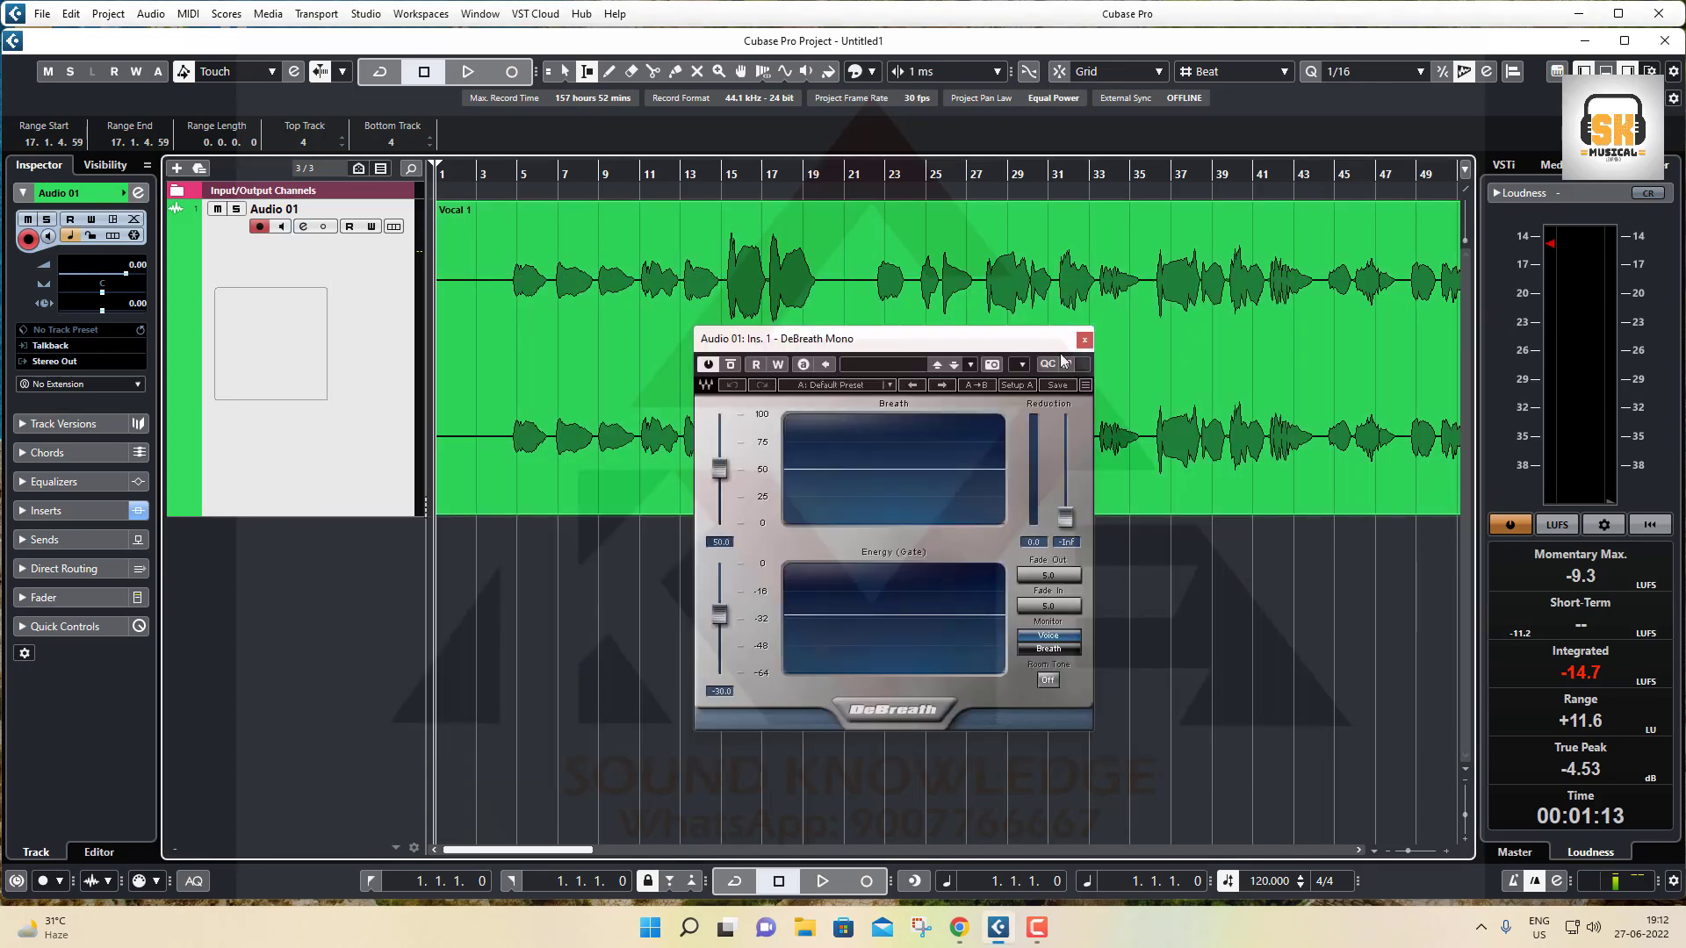
{"action": "left_click_drag", "start_coordinate": [864, 346], "coordinate": [720, 338]}
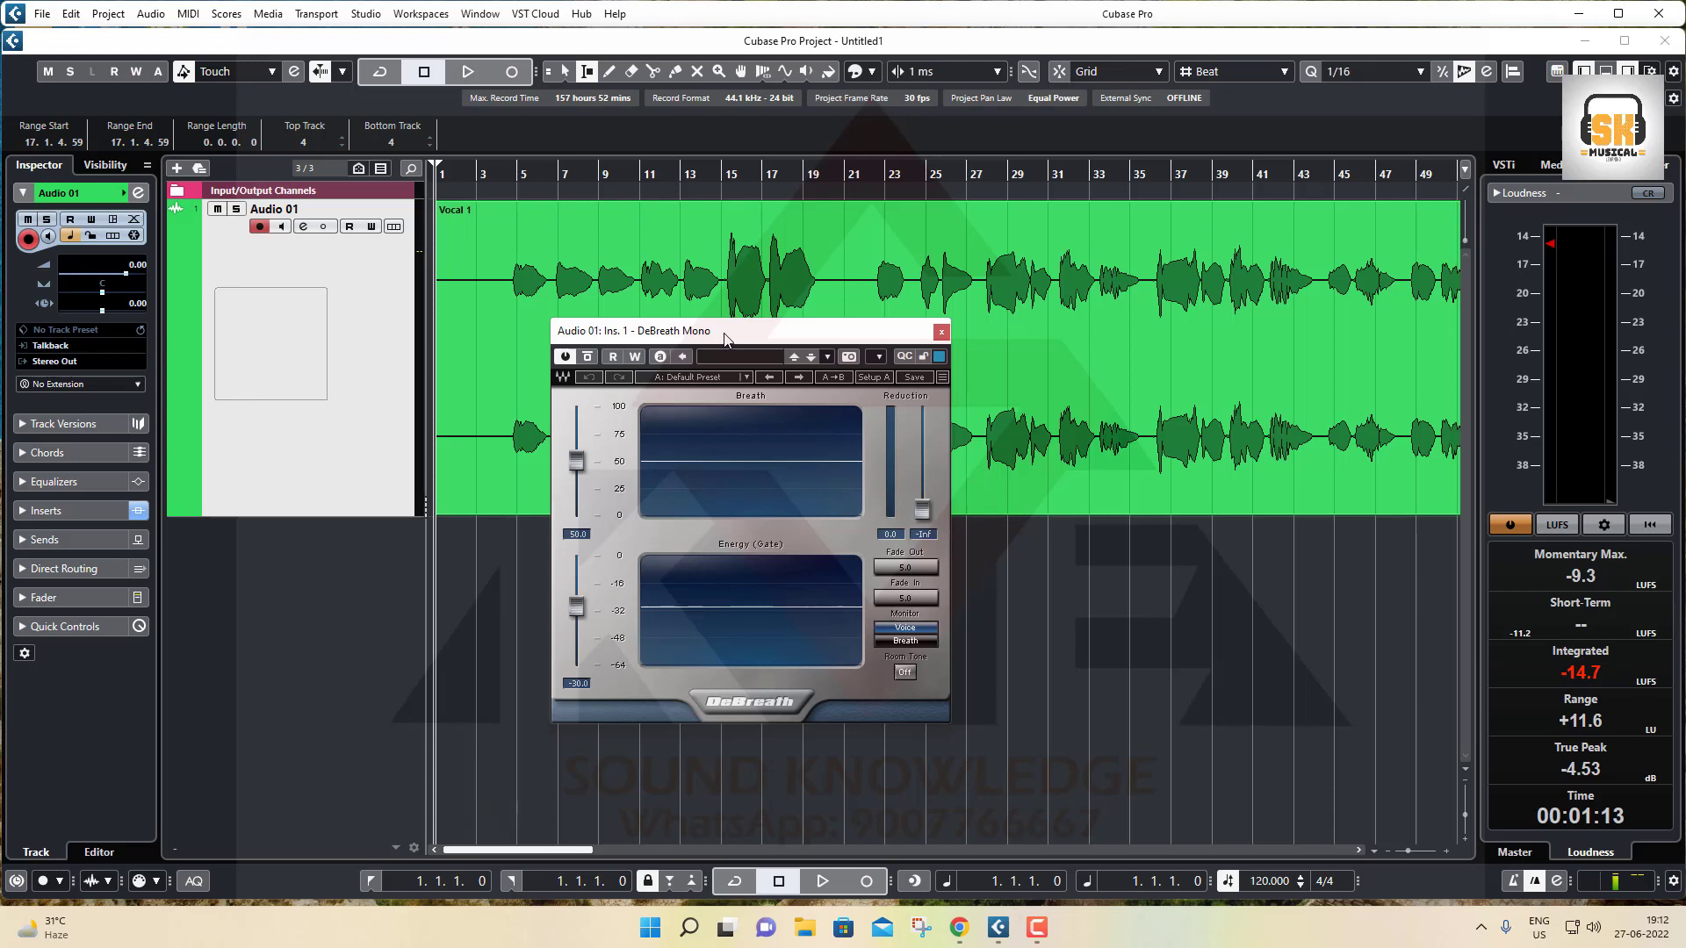
{"action": "left_click_drag", "start_coordinate": [720, 338], "coordinate": [618, 205]}
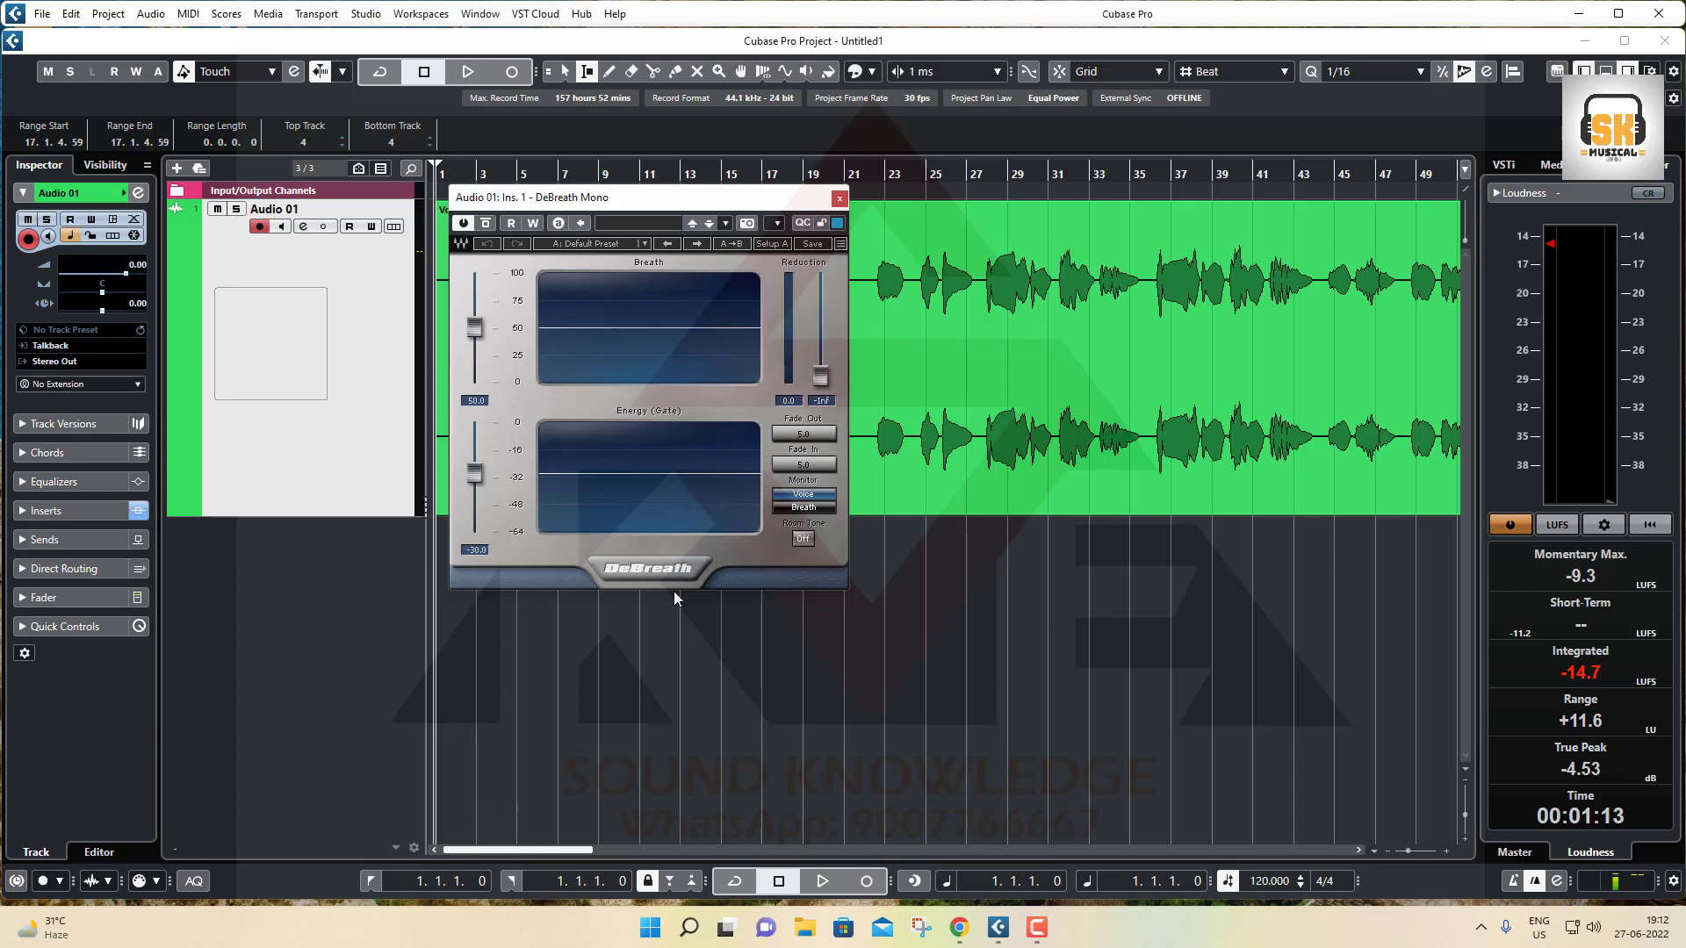
Set DeBreath's Monitor to Breath and turn Room Tone on.
{"action": "left_click", "coordinate": [803, 507]}
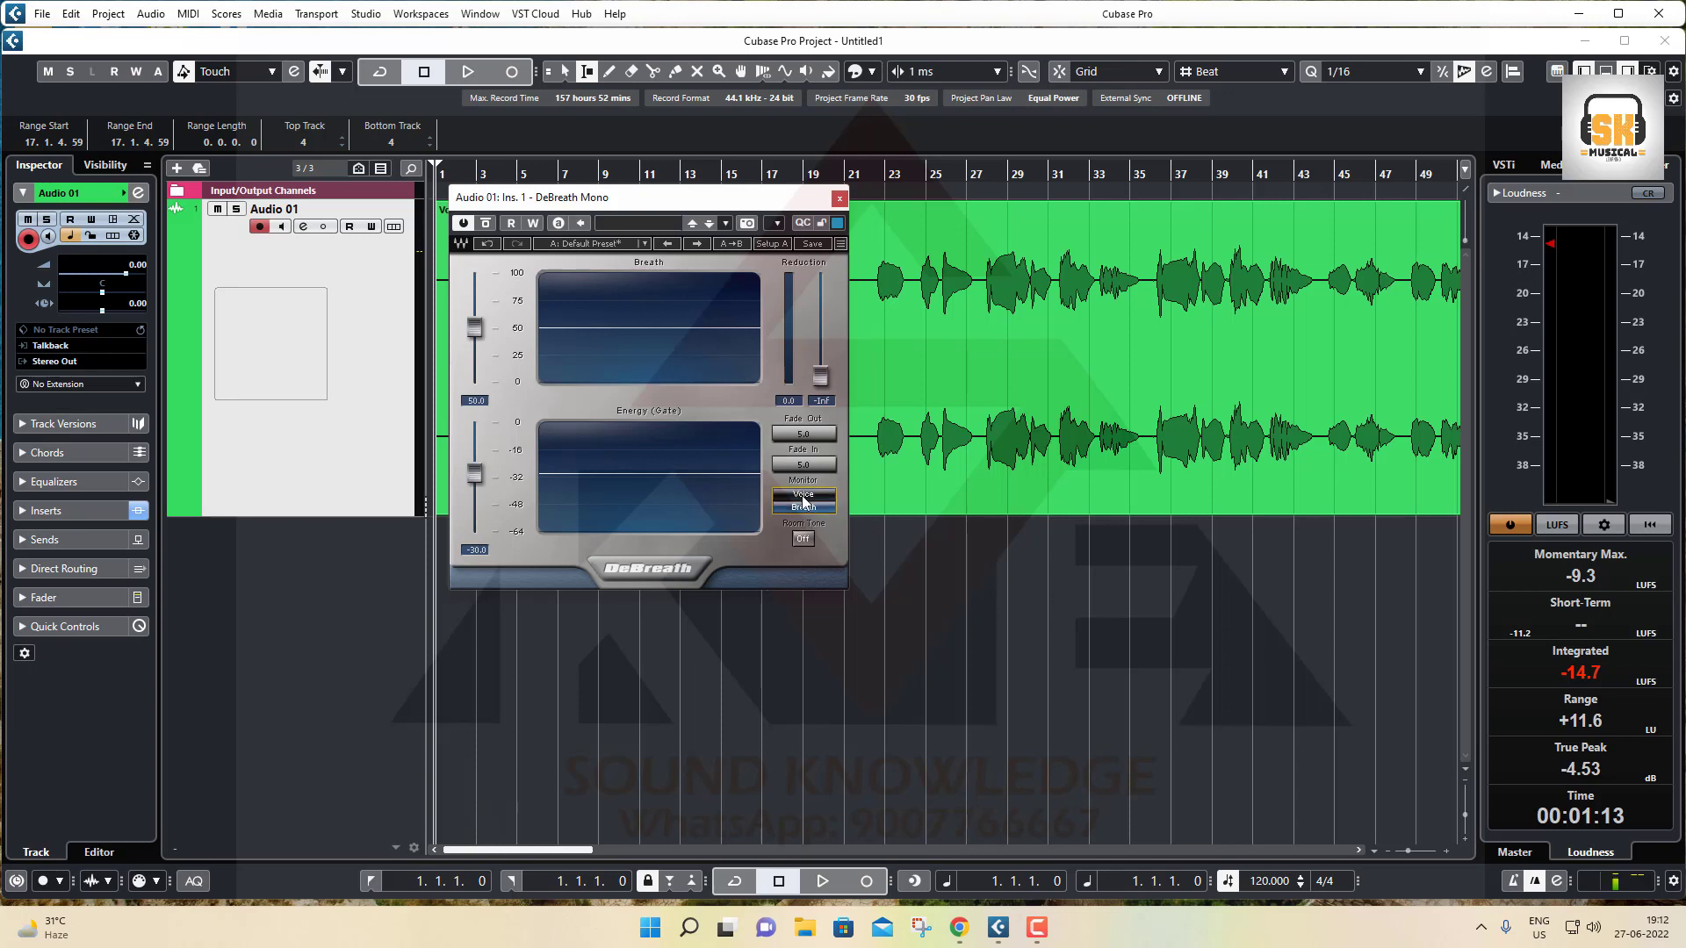
{"action": "left_click", "coordinate": [804, 510]}
{"action": "left_click", "coordinate": [804, 510]}
{"action": "left_click", "coordinate": [1038, 928]}
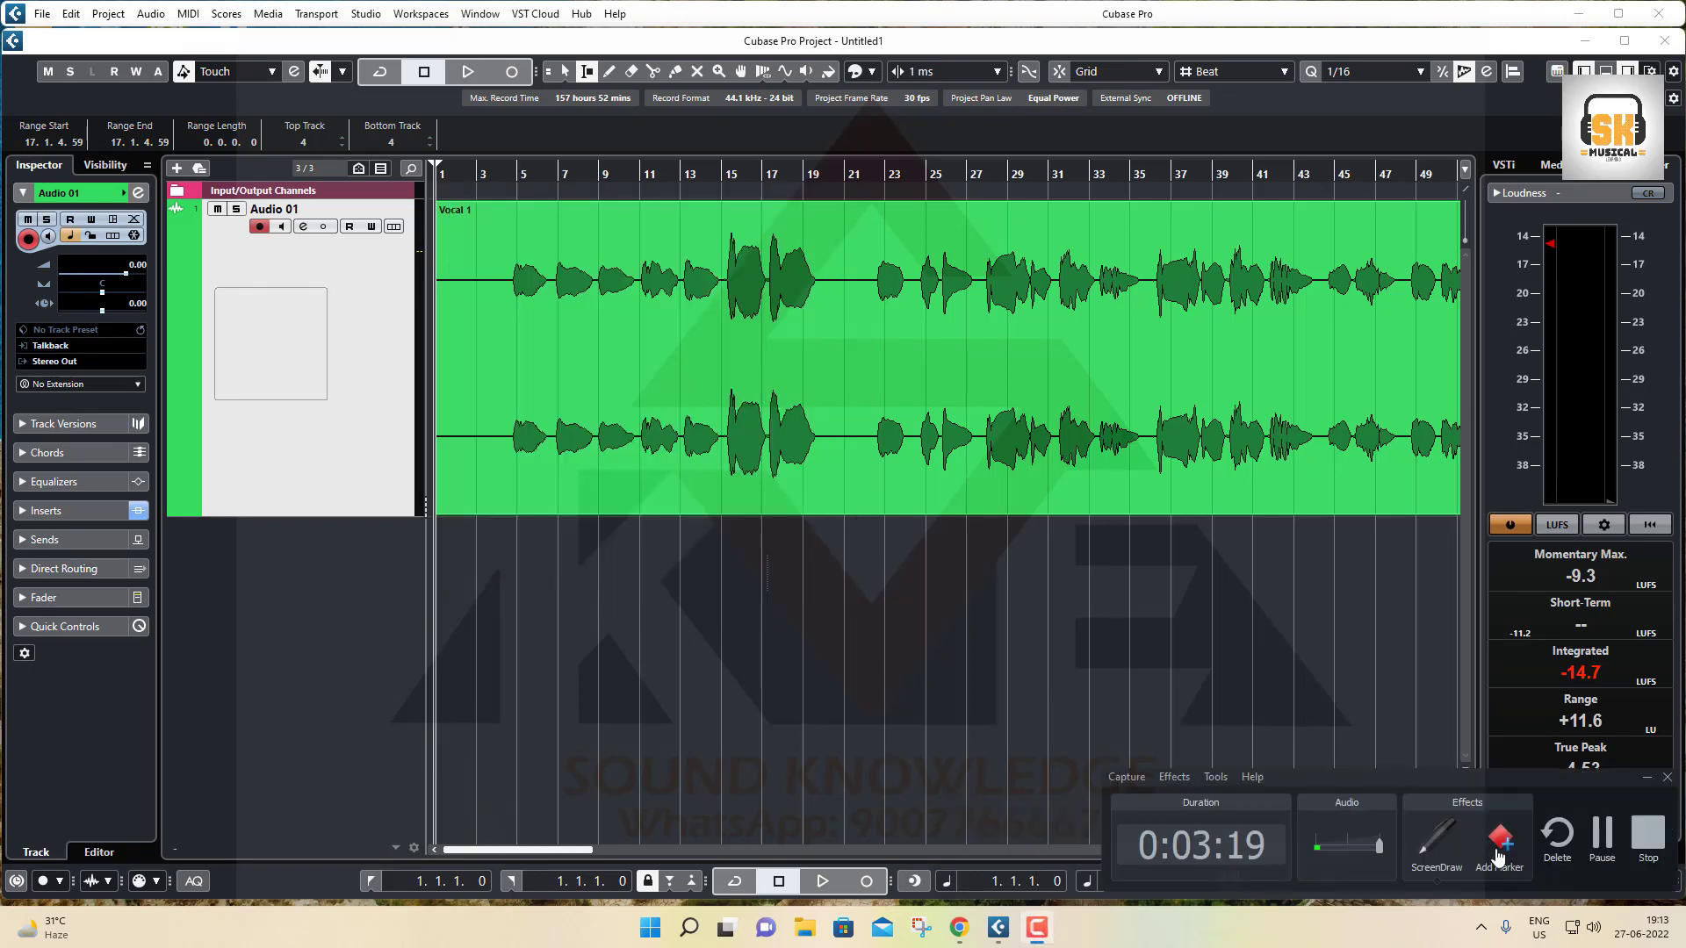
{"action": "left_click", "coordinate": [1043, 931]}
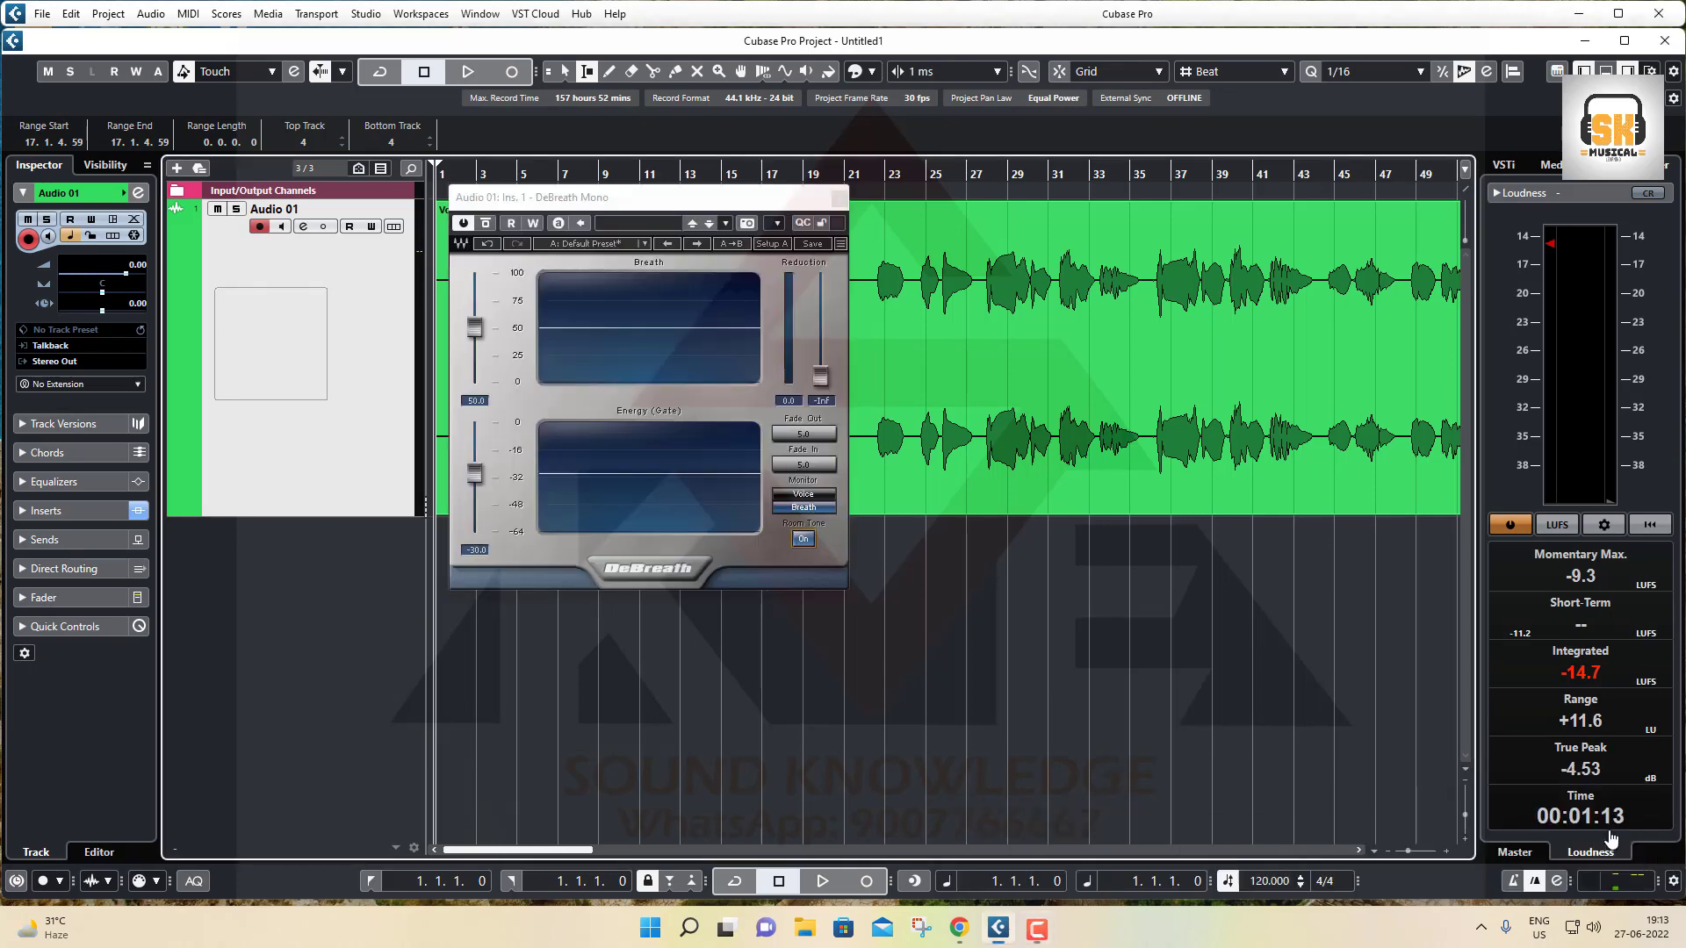
{"action": "left_click", "coordinate": [1046, 935]}
{"action": "left_click", "coordinate": [914, 647]}
Switch DeBreath's Monitor to Voice and back to Breath to compare the two options.
{"action": "left_click_drag", "start_coordinate": [641, 198], "coordinate": [748, 264]}
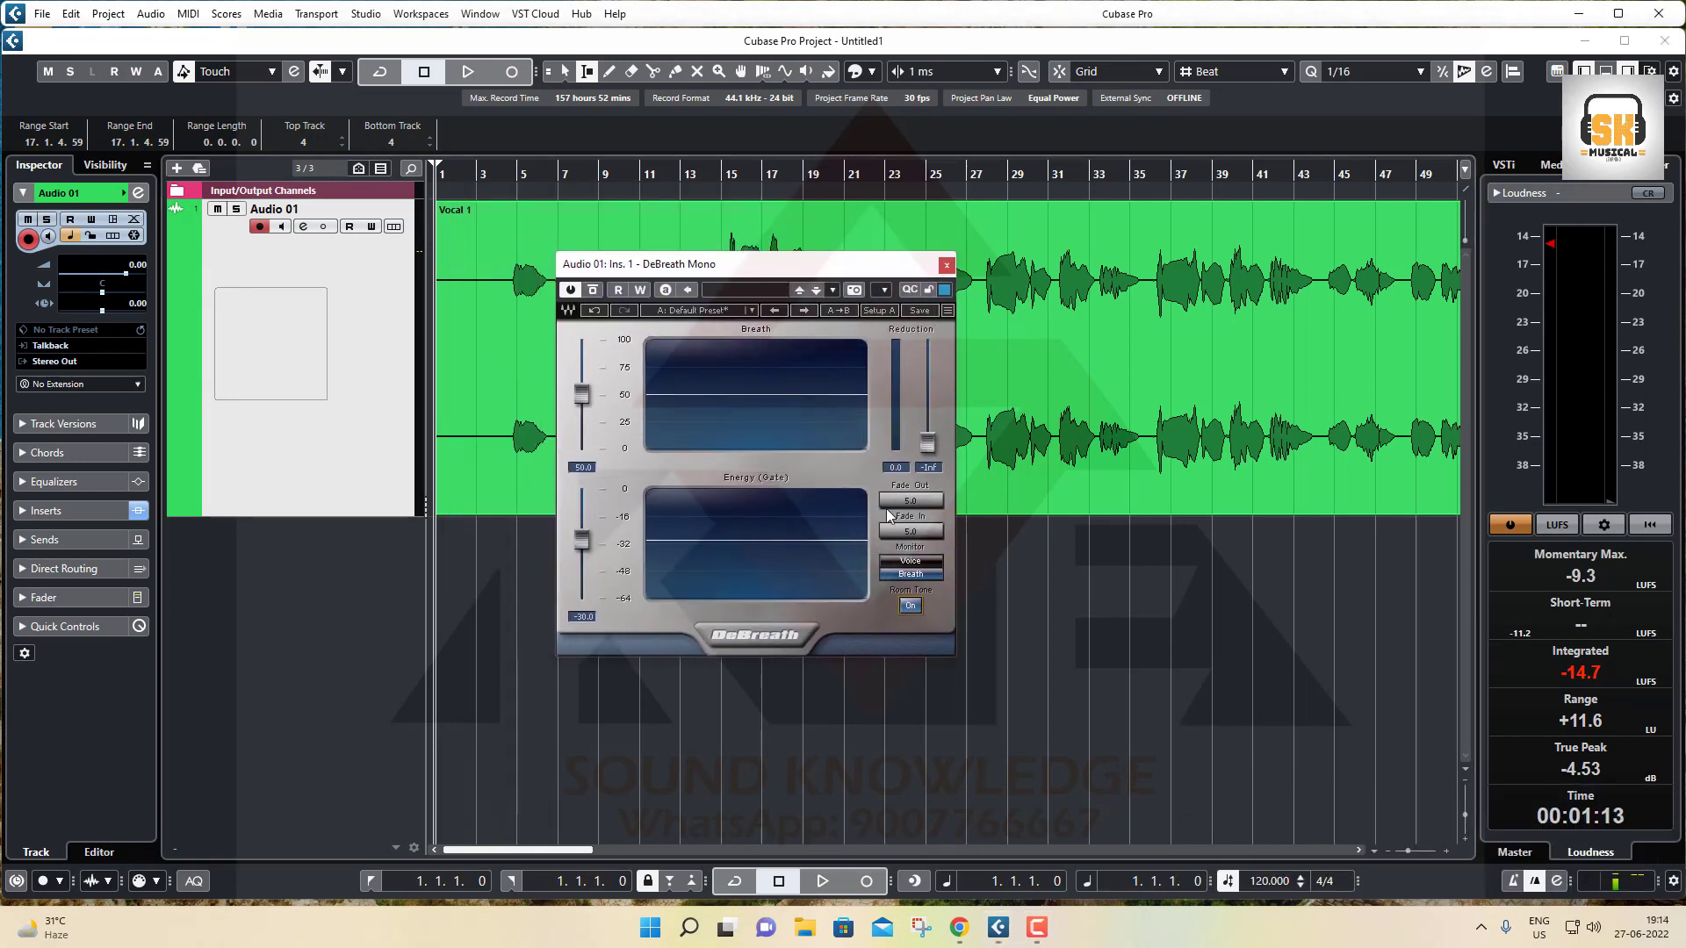
{"action": "left_click", "coordinate": [909, 575]}
{"action": "left_click", "coordinate": [911, 562]}
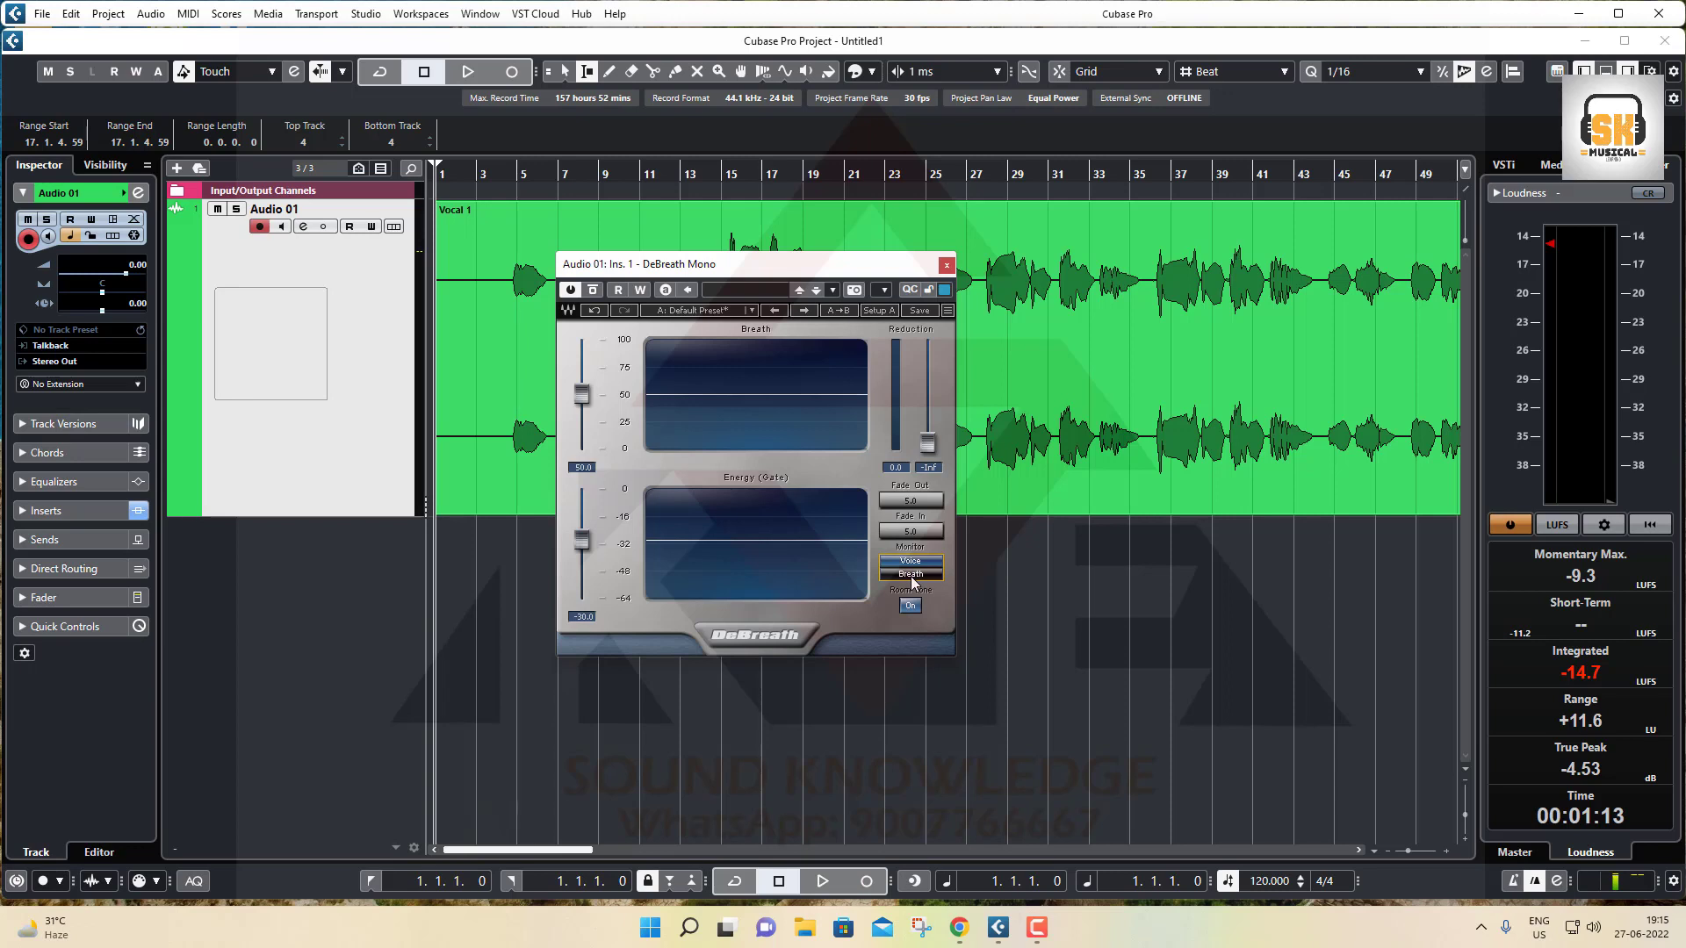
{"action": "left_click", "coordinate": [911, 575]}
Play the vocal from about bar 13 with DeBreath monitoring Breath to check breath detection, stopping at bar 27.
{"action": "left_click_drag", "start_coordinate": [691, 267], "coordinate": [691, 430]}
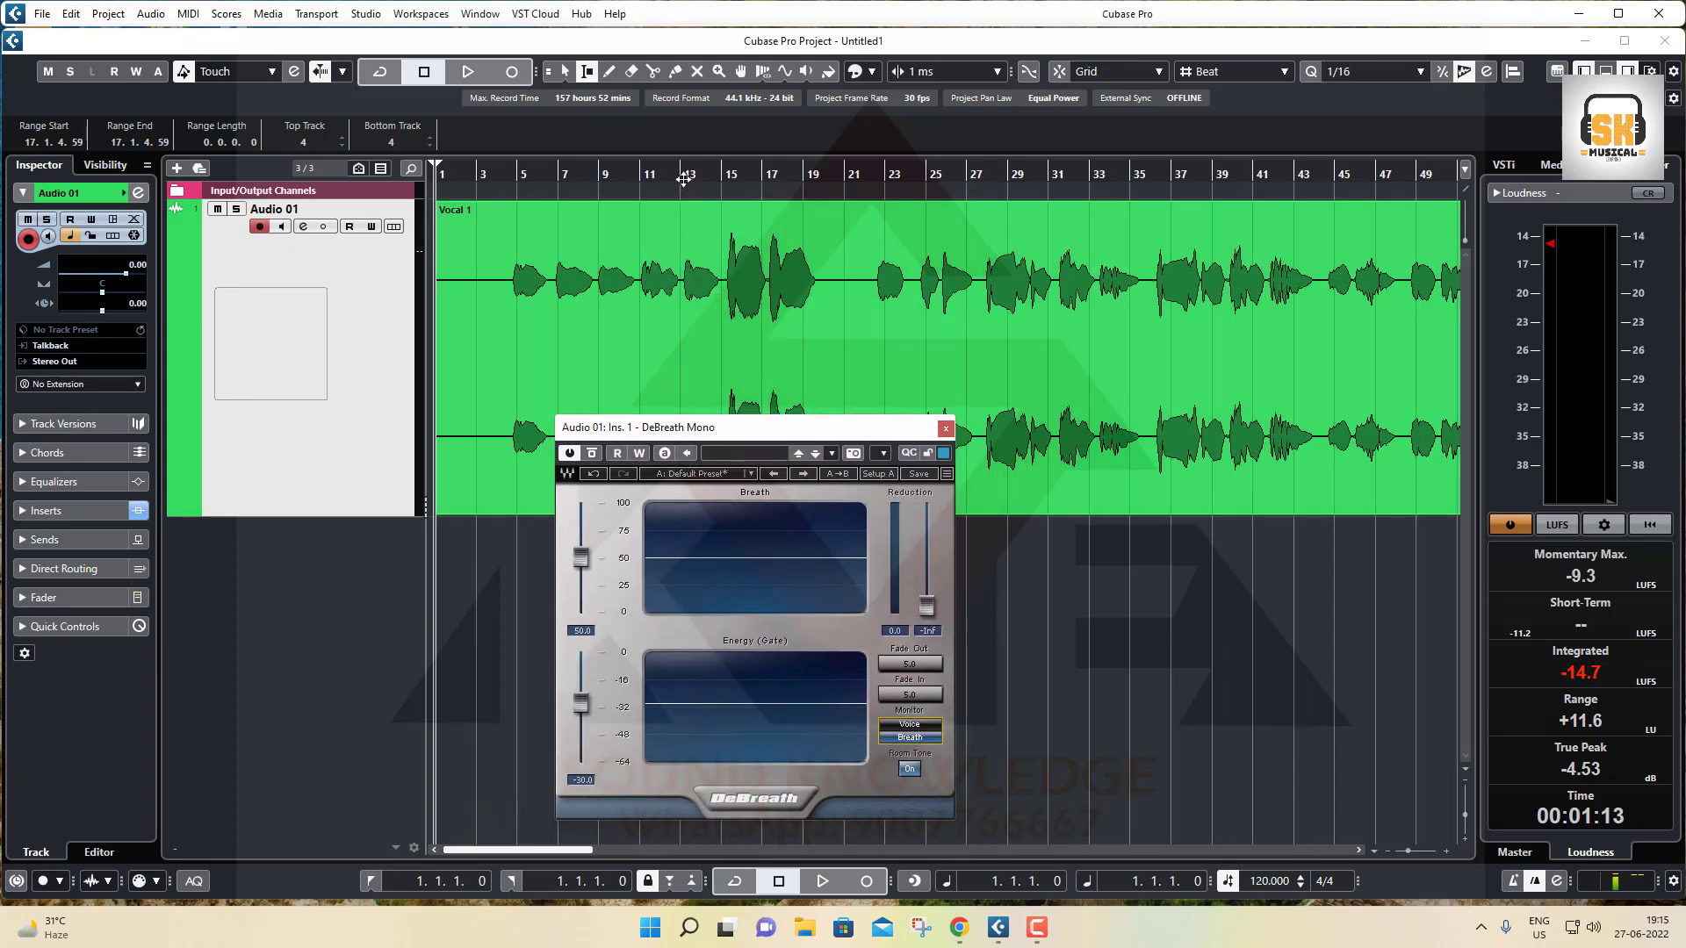
{"action": "left_click", "coordinate": [682, 173]}
{"action": "key", "text": "space"}
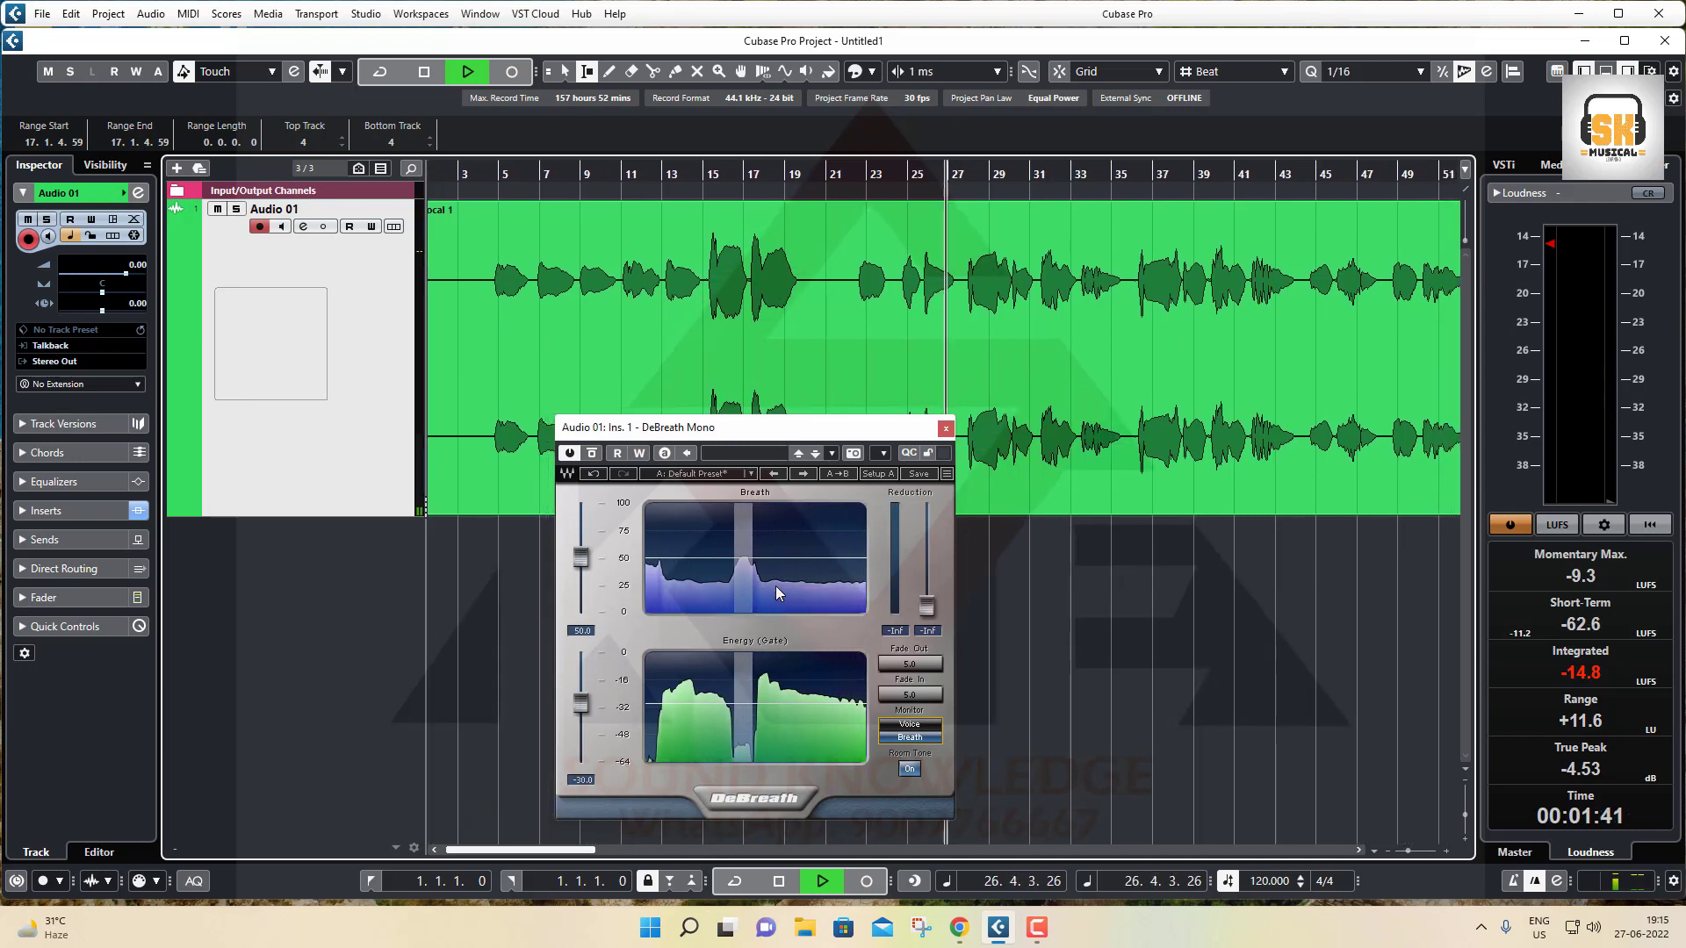
{"action": "key", "text": "space"}
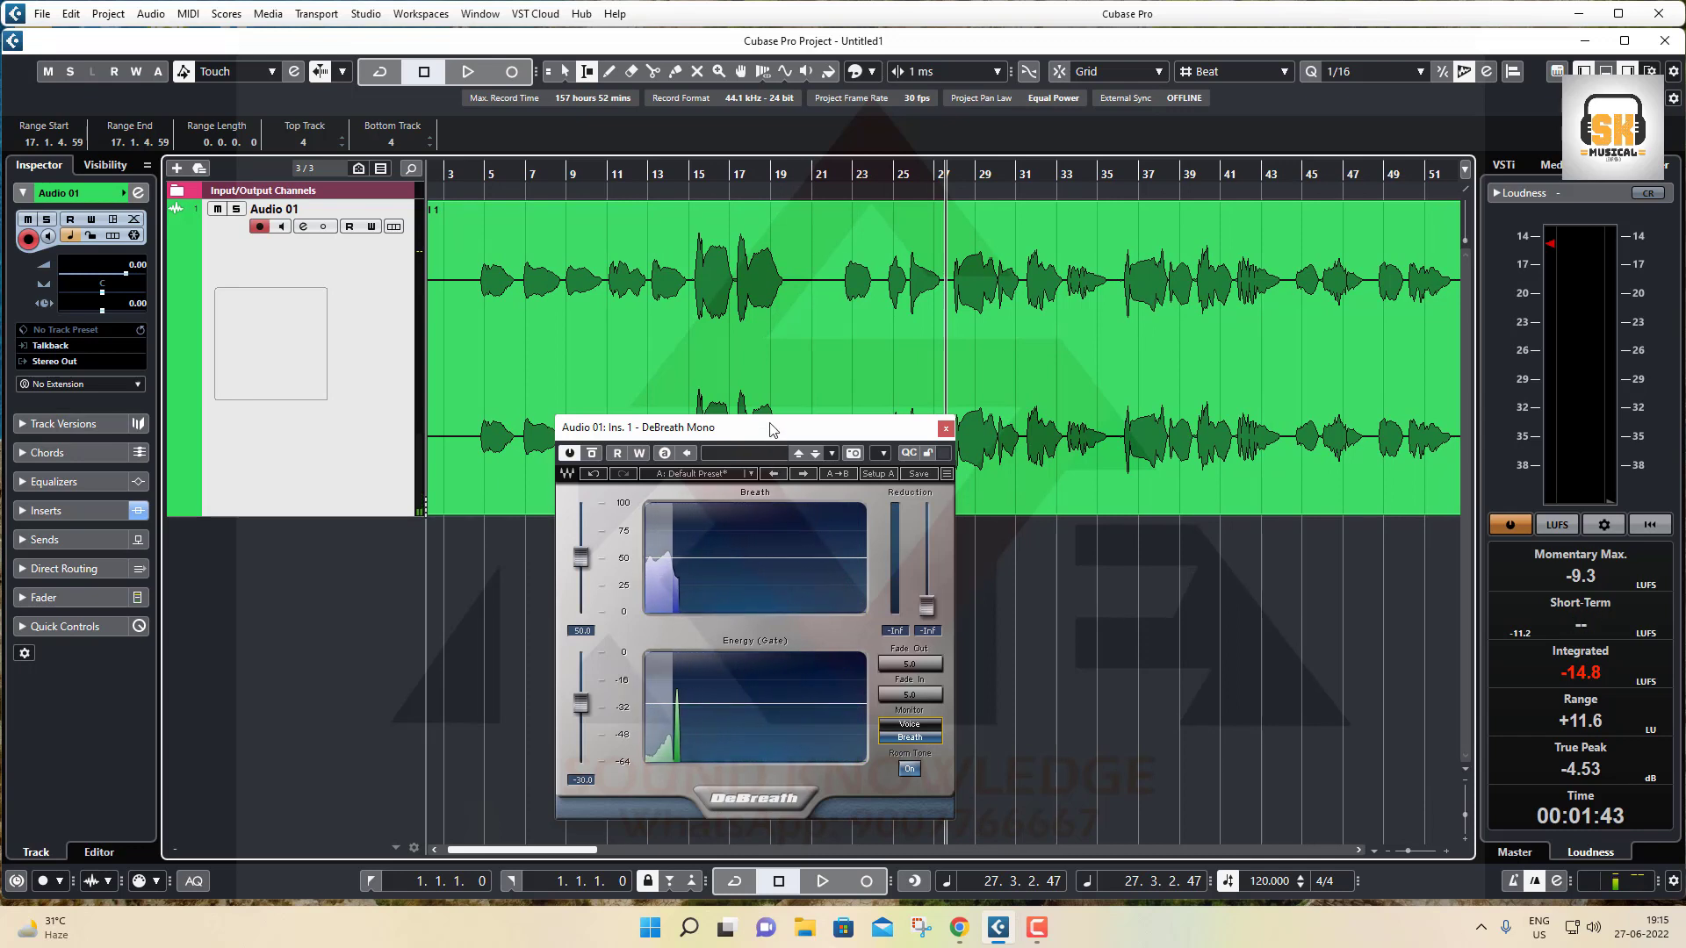
{"action": "left_click_drag", "start_coordinate": [770, 428], "coordinate": [725, 328]}
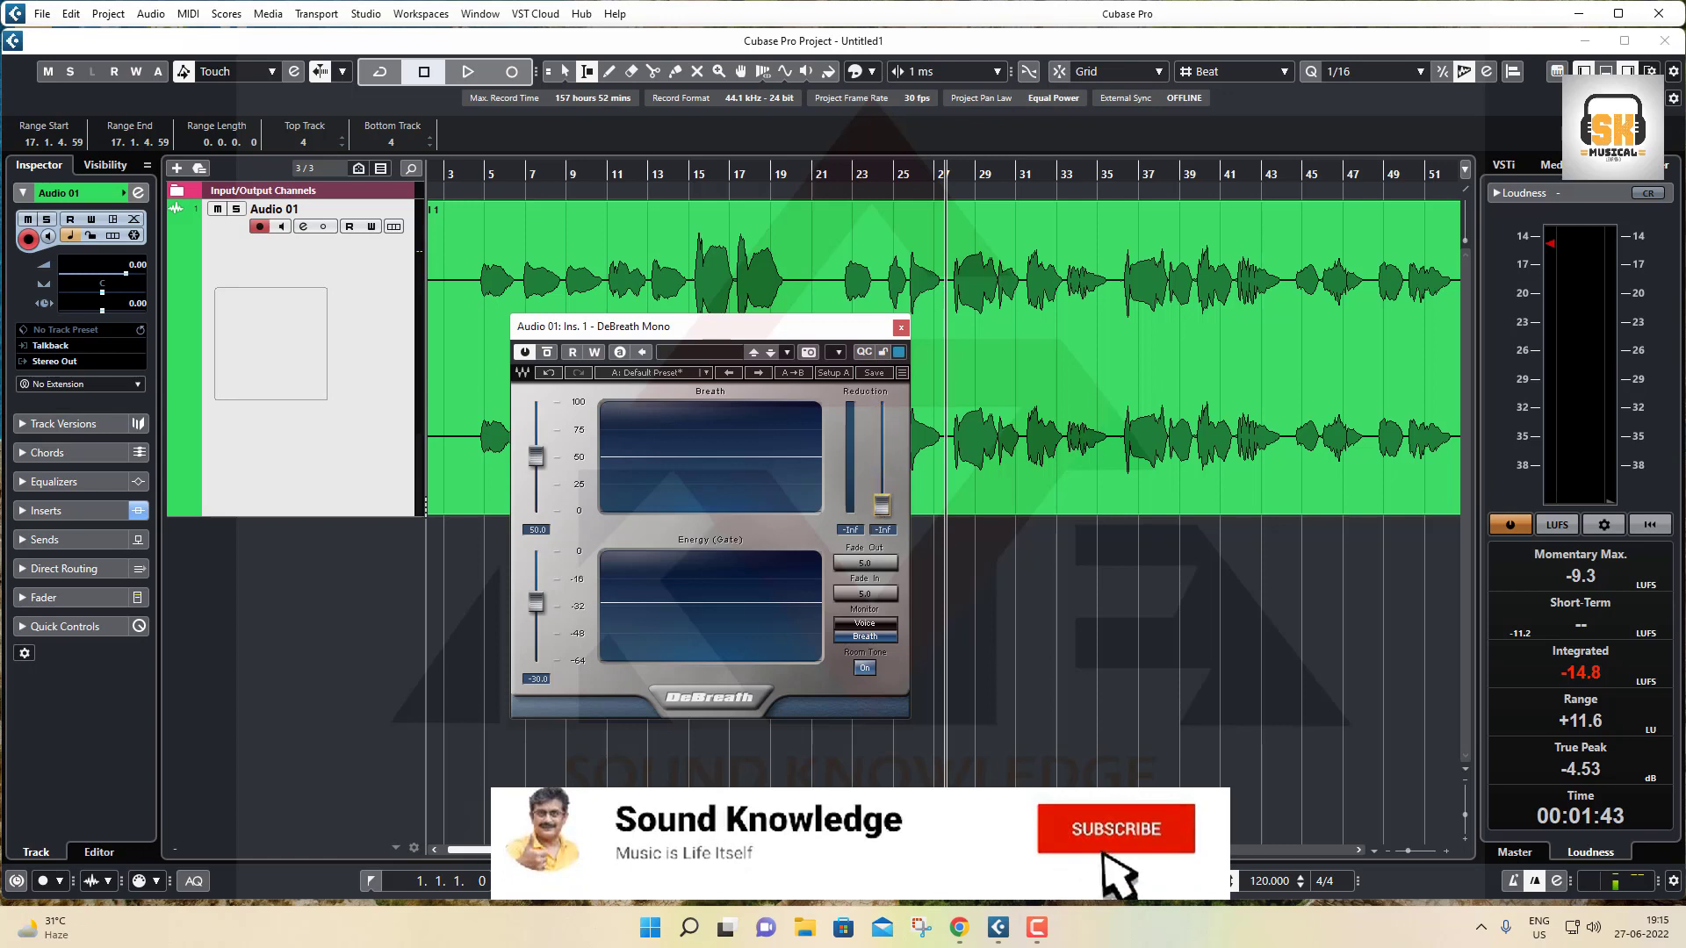
{"action": "left_click_drag", "start_coordinate": [883, 505], "coordinate": [882, 409]}
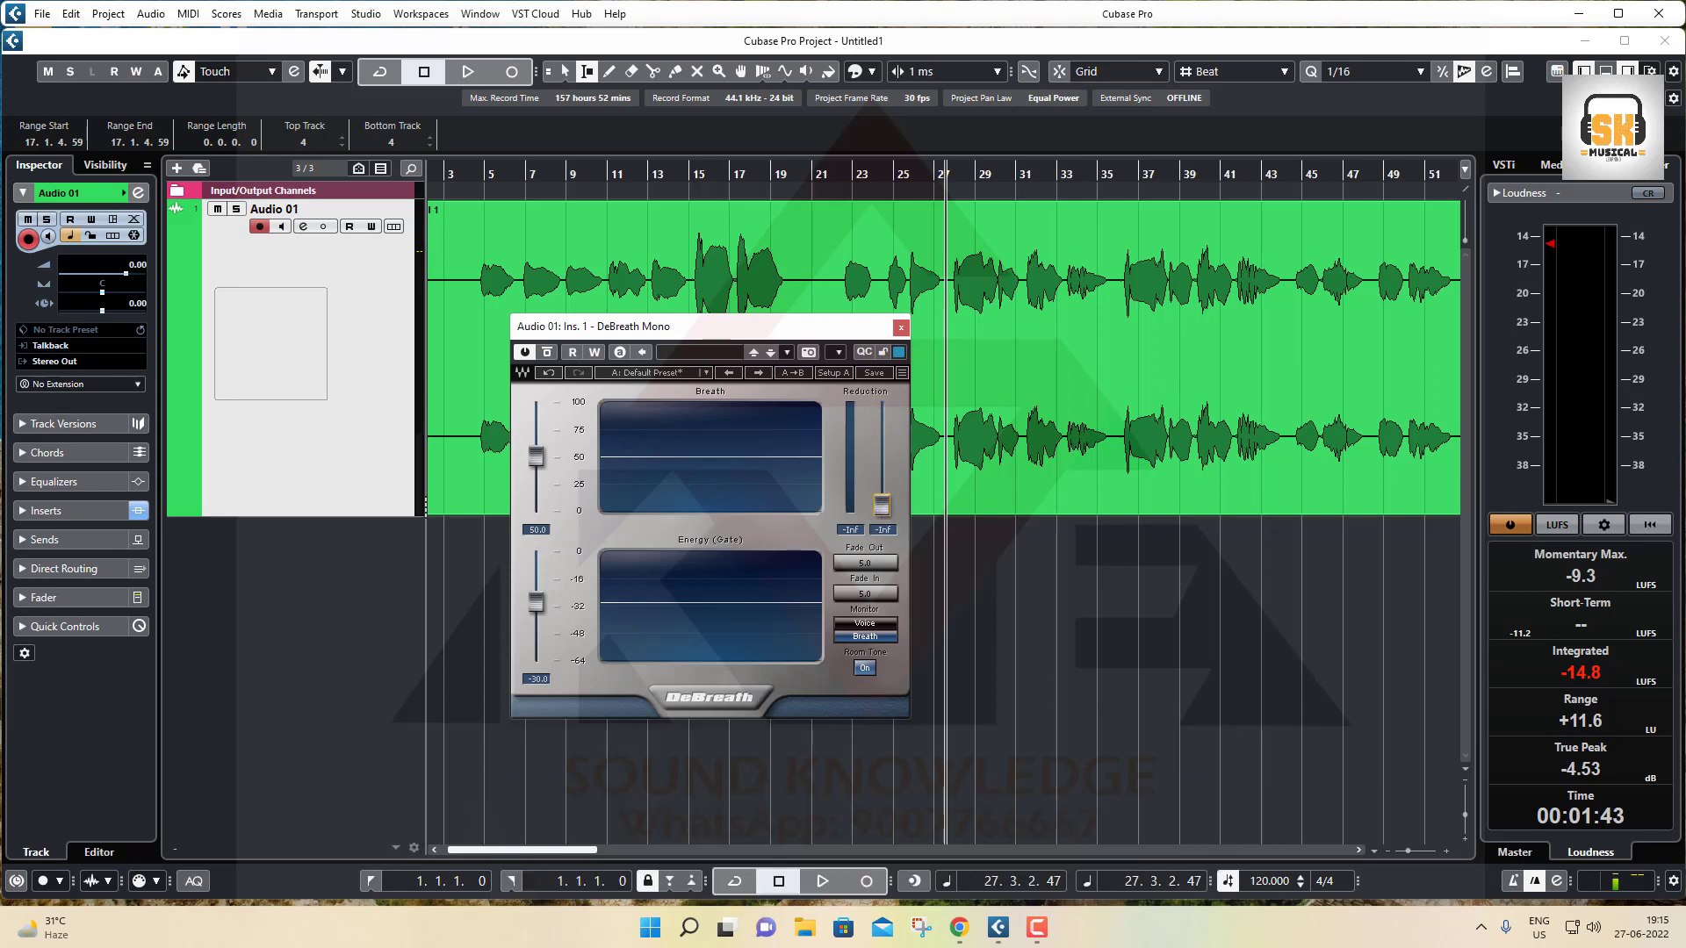
{"action": "left_click", "coordinate": [865, 596]}
{"action": "left_click", "coordinate": [866, 565]}
{"action": "left_click", "coordinate": [864, 596]}
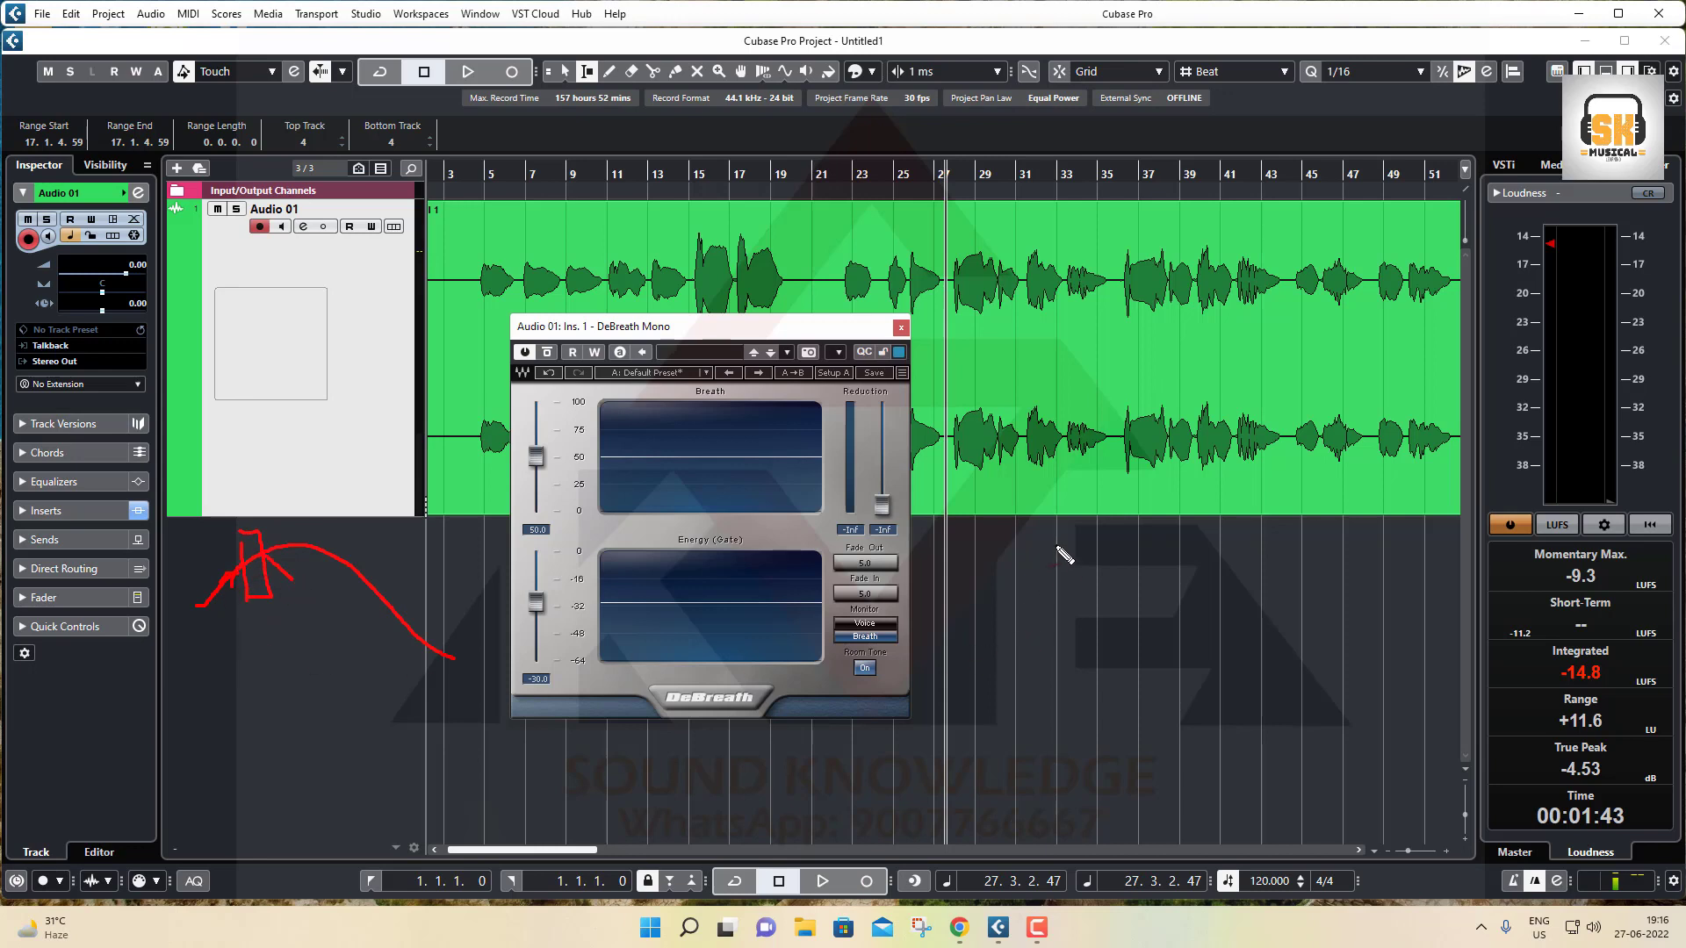
{"action": "mouse_move", "coordinate": [1060, 588]}
{"action": "left_mouse_down"}
{"action": "mouse_move", "coordinate": [1280, 498]}
{"action": "mouse_move", "coordinate": [1057, 713]}
{"action": "left_mouse_up"}
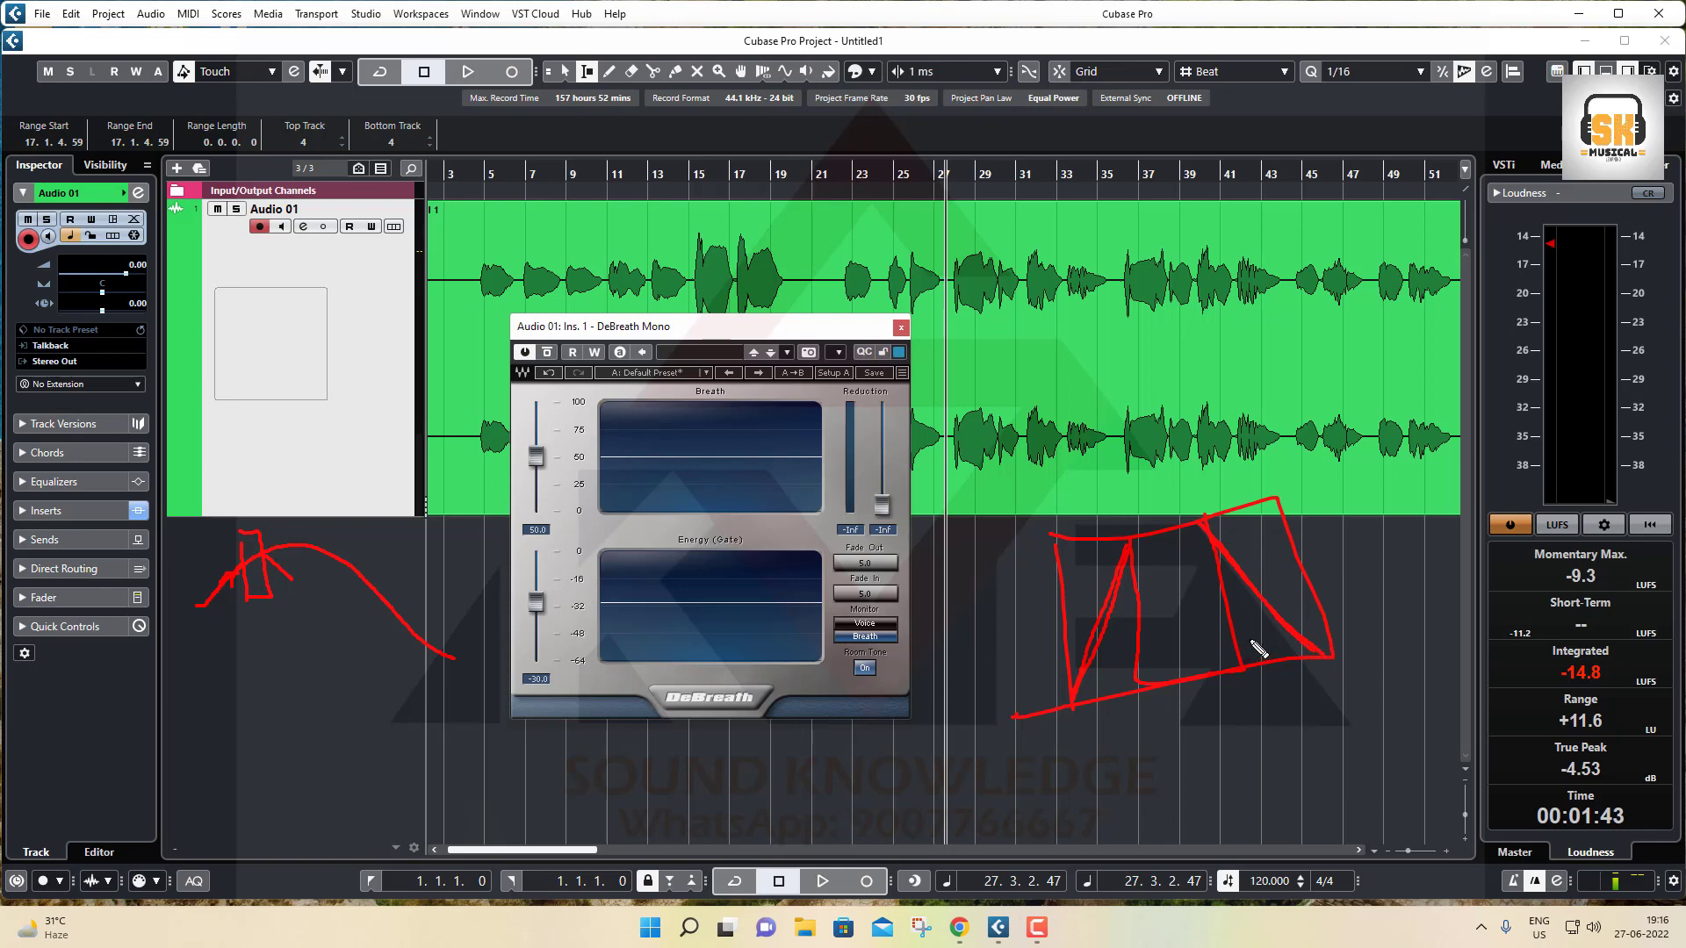
{"action": "key", "text": "Escape"}
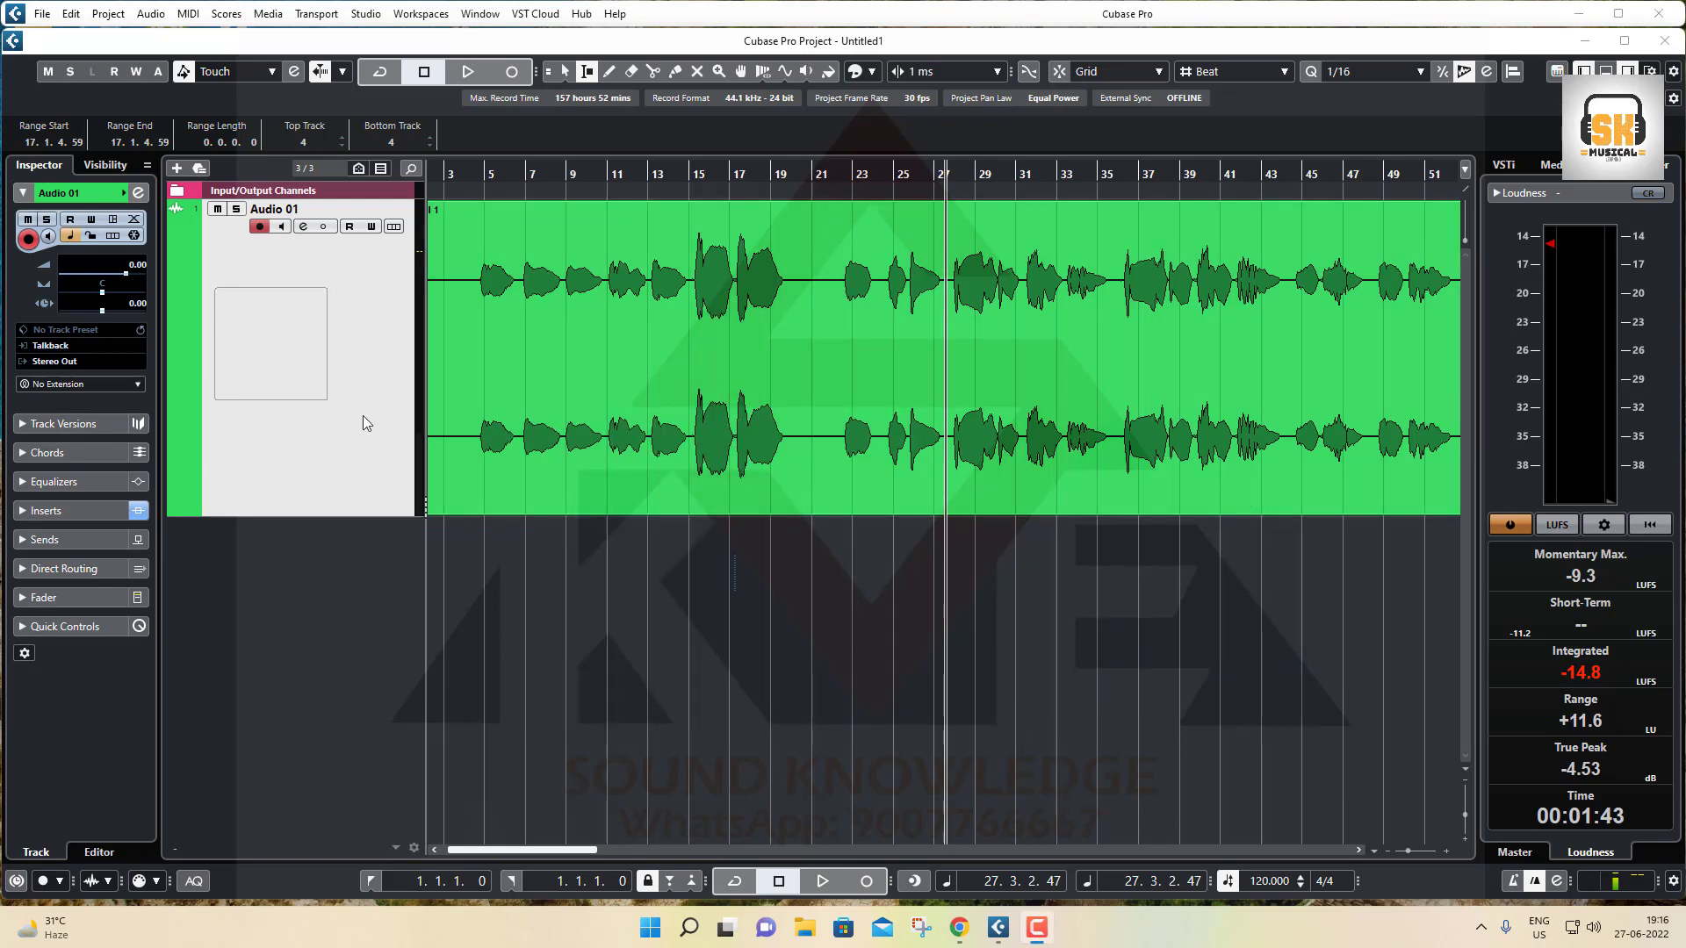
Set DeBreath's Monitor to Voice and move the plug-in window slightly aside.
{"action": "left_click", "coordinate": [361, 414]}
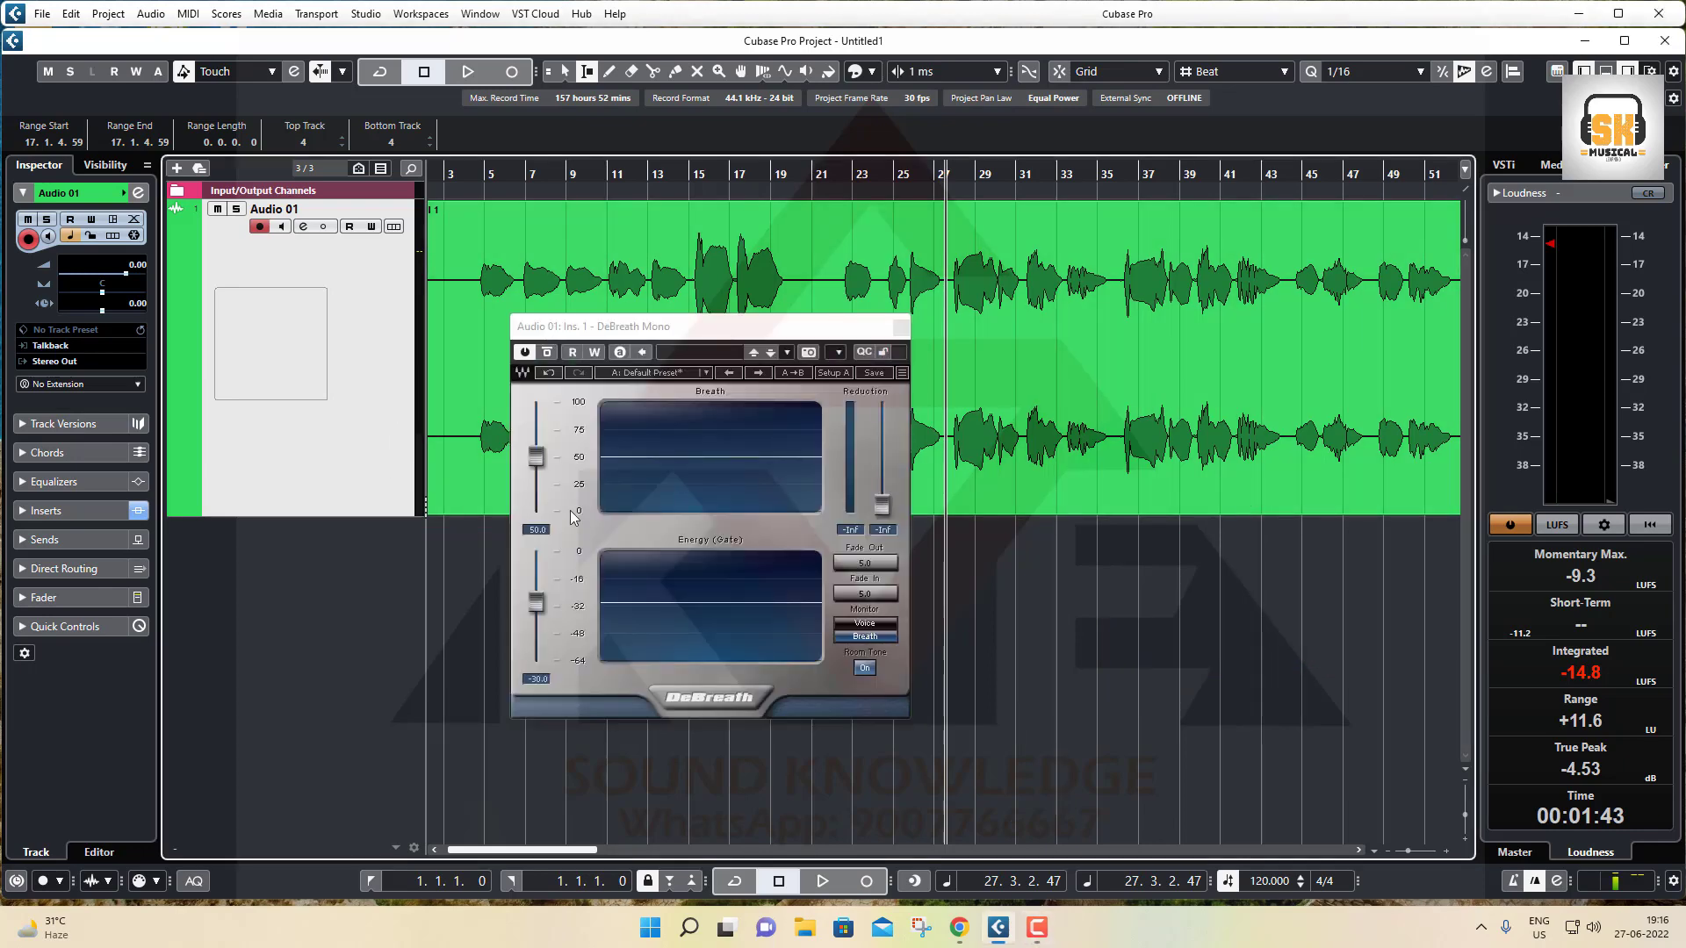
{"action": "left_click", "coordinate": [858, 625]}
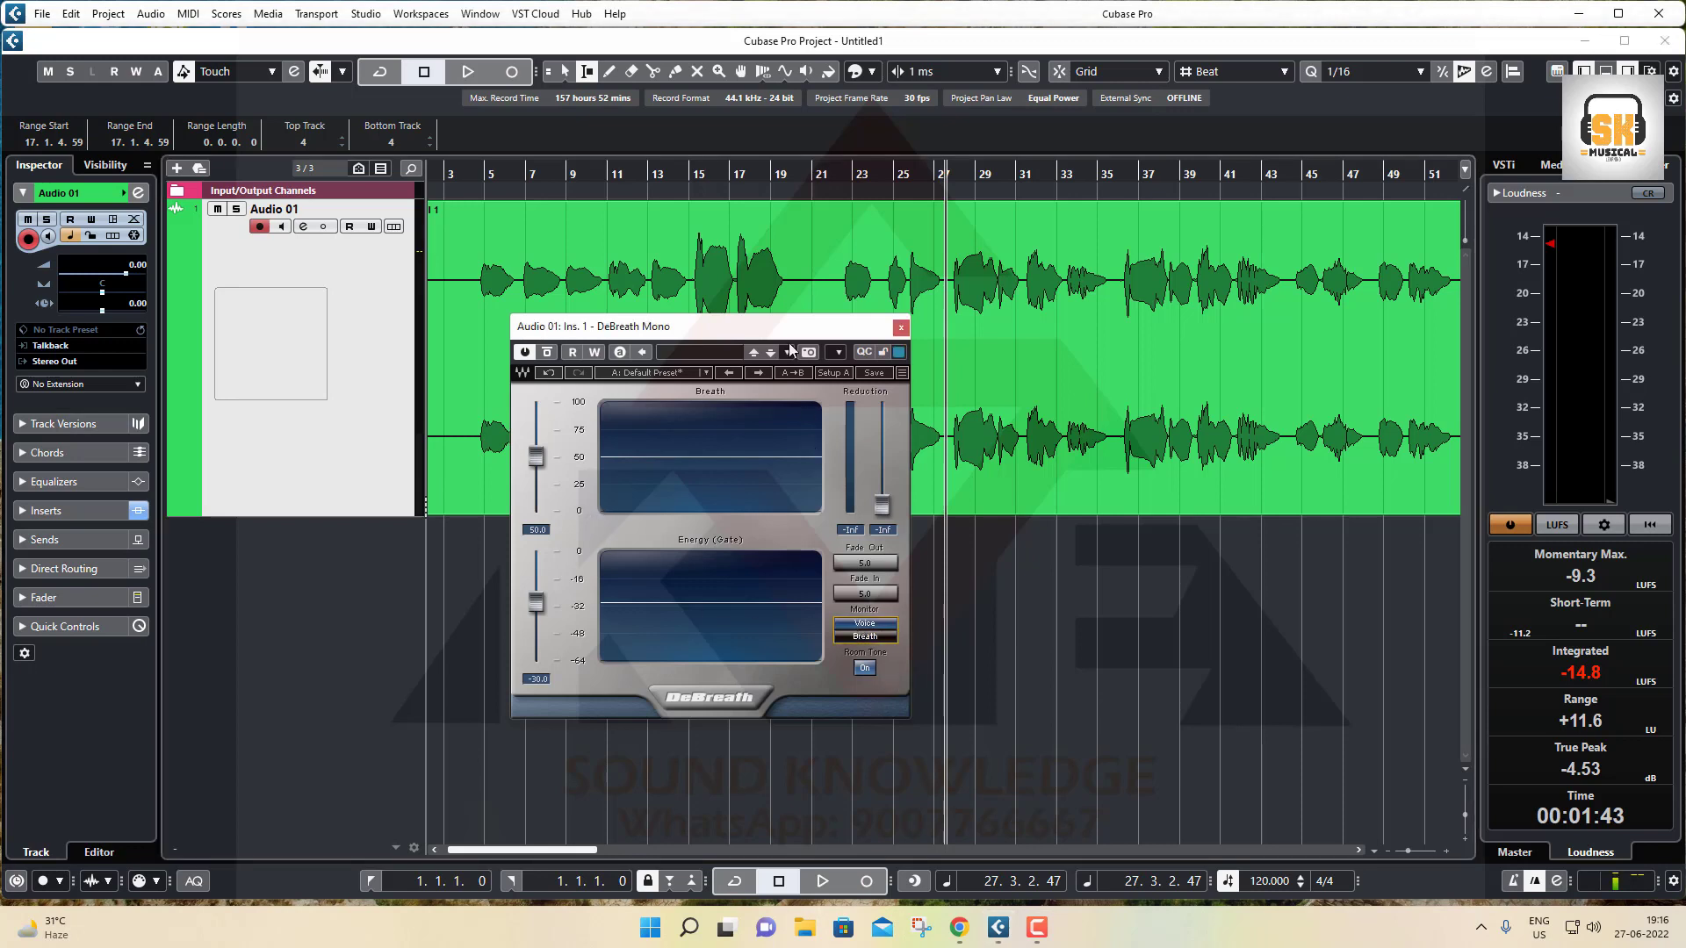
{"action": "left_click_drag", "start_coordinate": [788, 327], "coordinate": [769, 329]}
Play the vocal from about bar 17 with DeBreath monitoring Voice, skip to about bar 28, and stop at bar 40.
{"action": "left_click", "coordinate": [736, 175]}
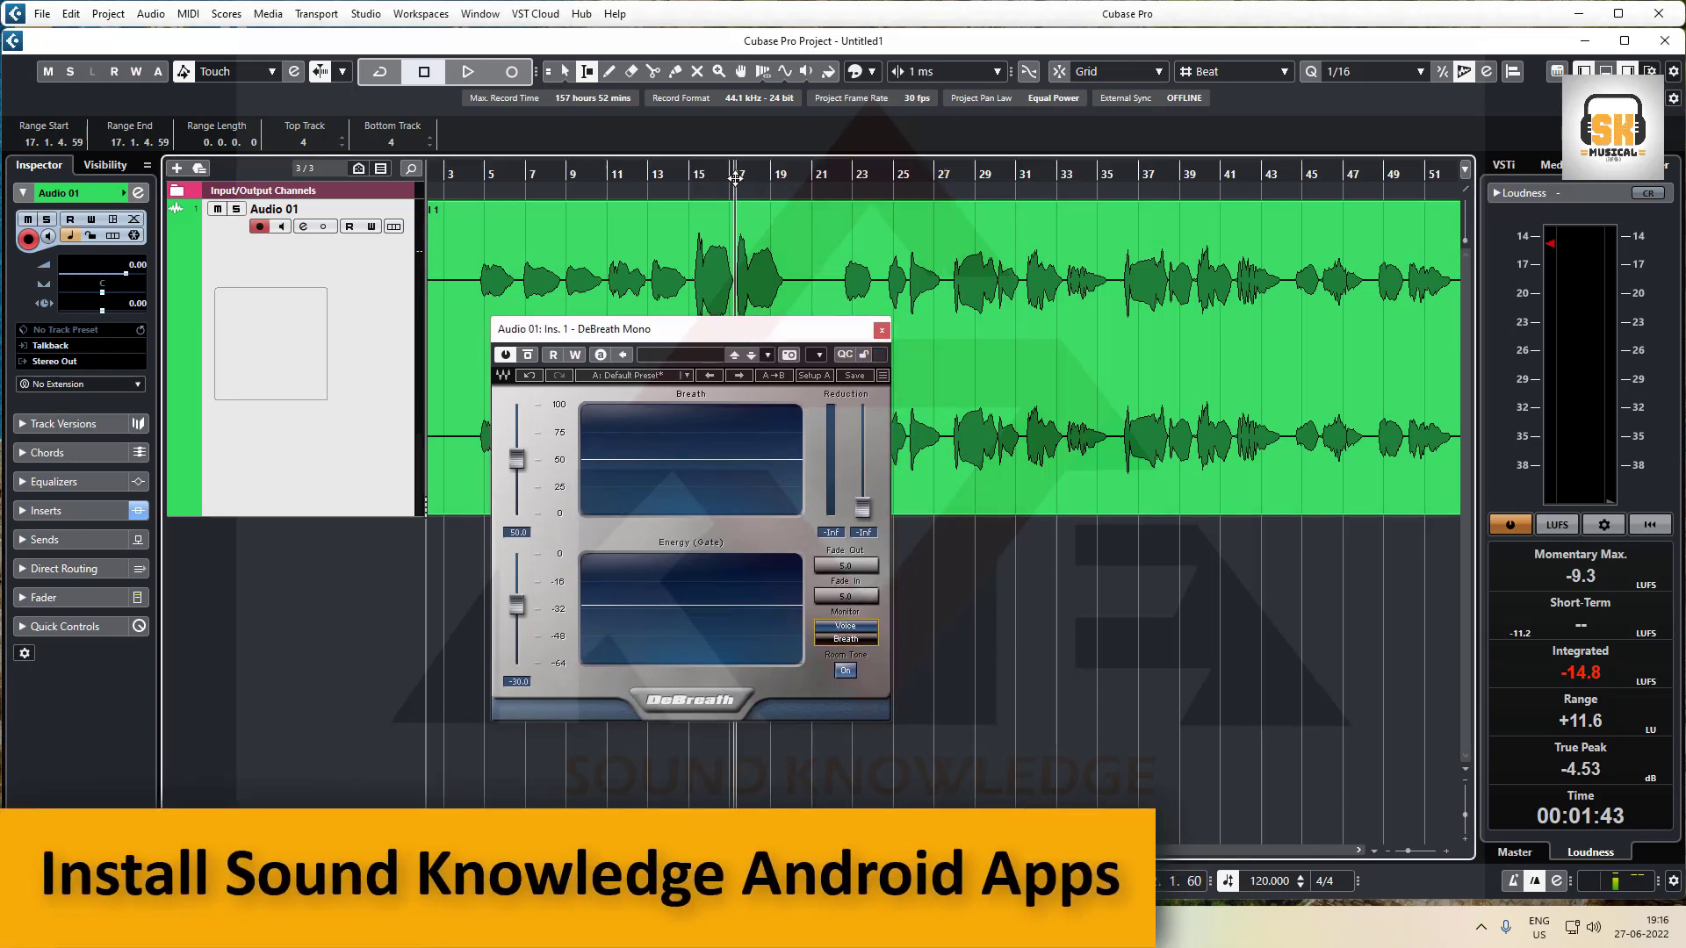
{"action": "key", "text": "space"}
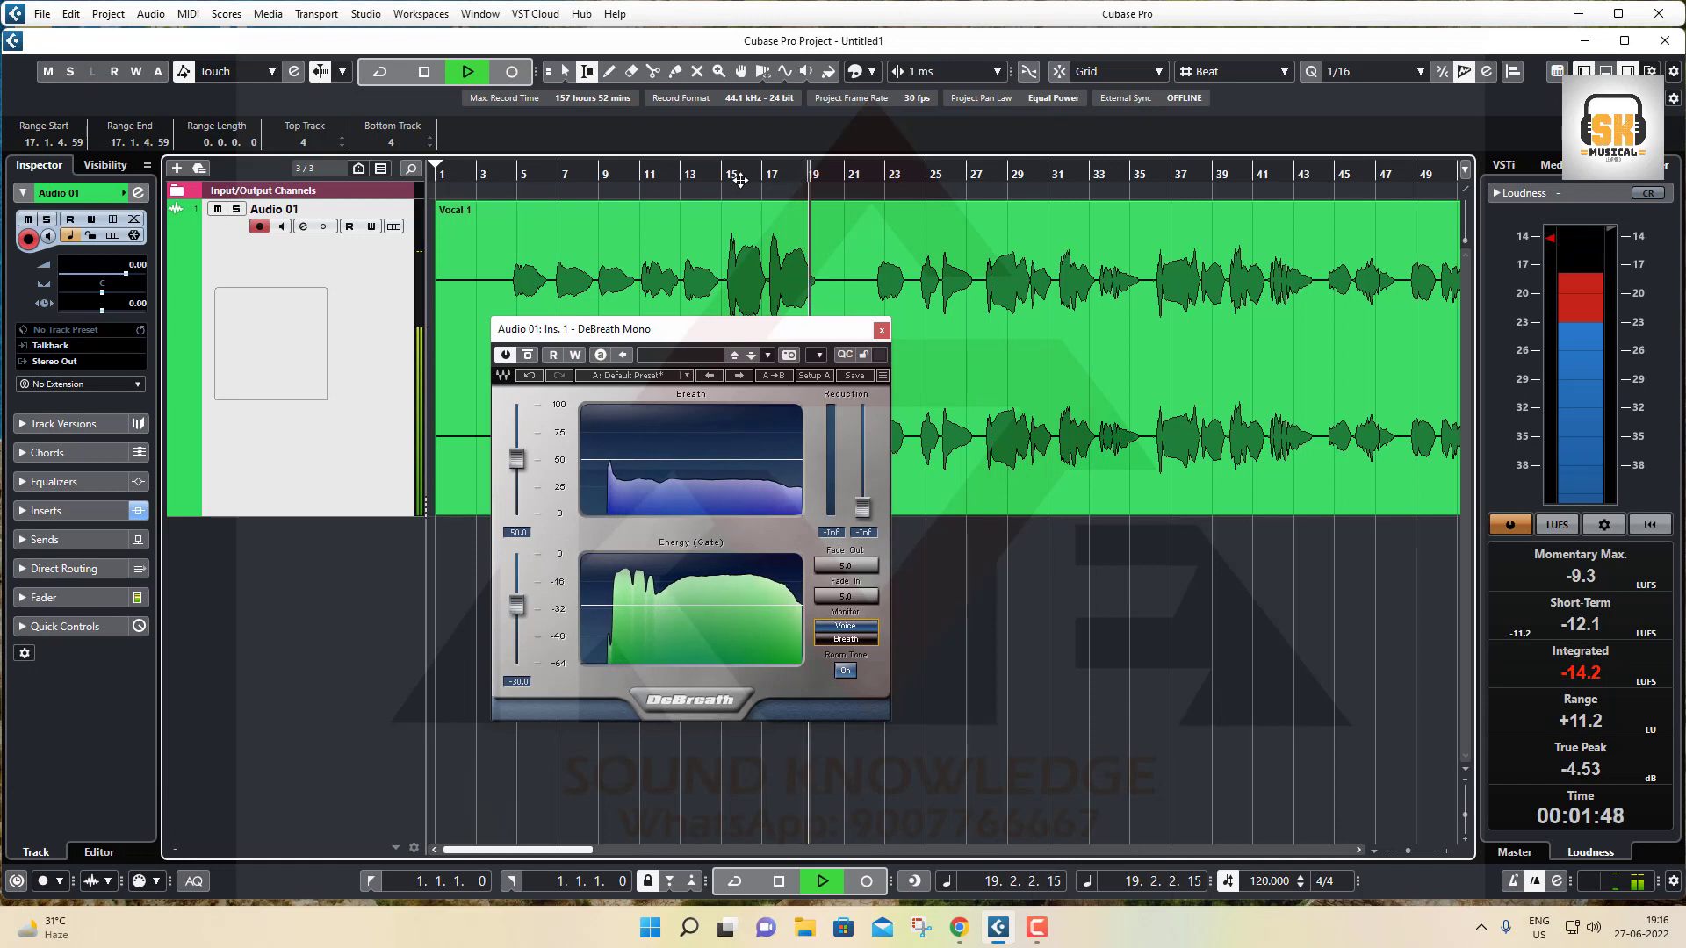
{"action": "left_click", "coordinate": [989, 176]}
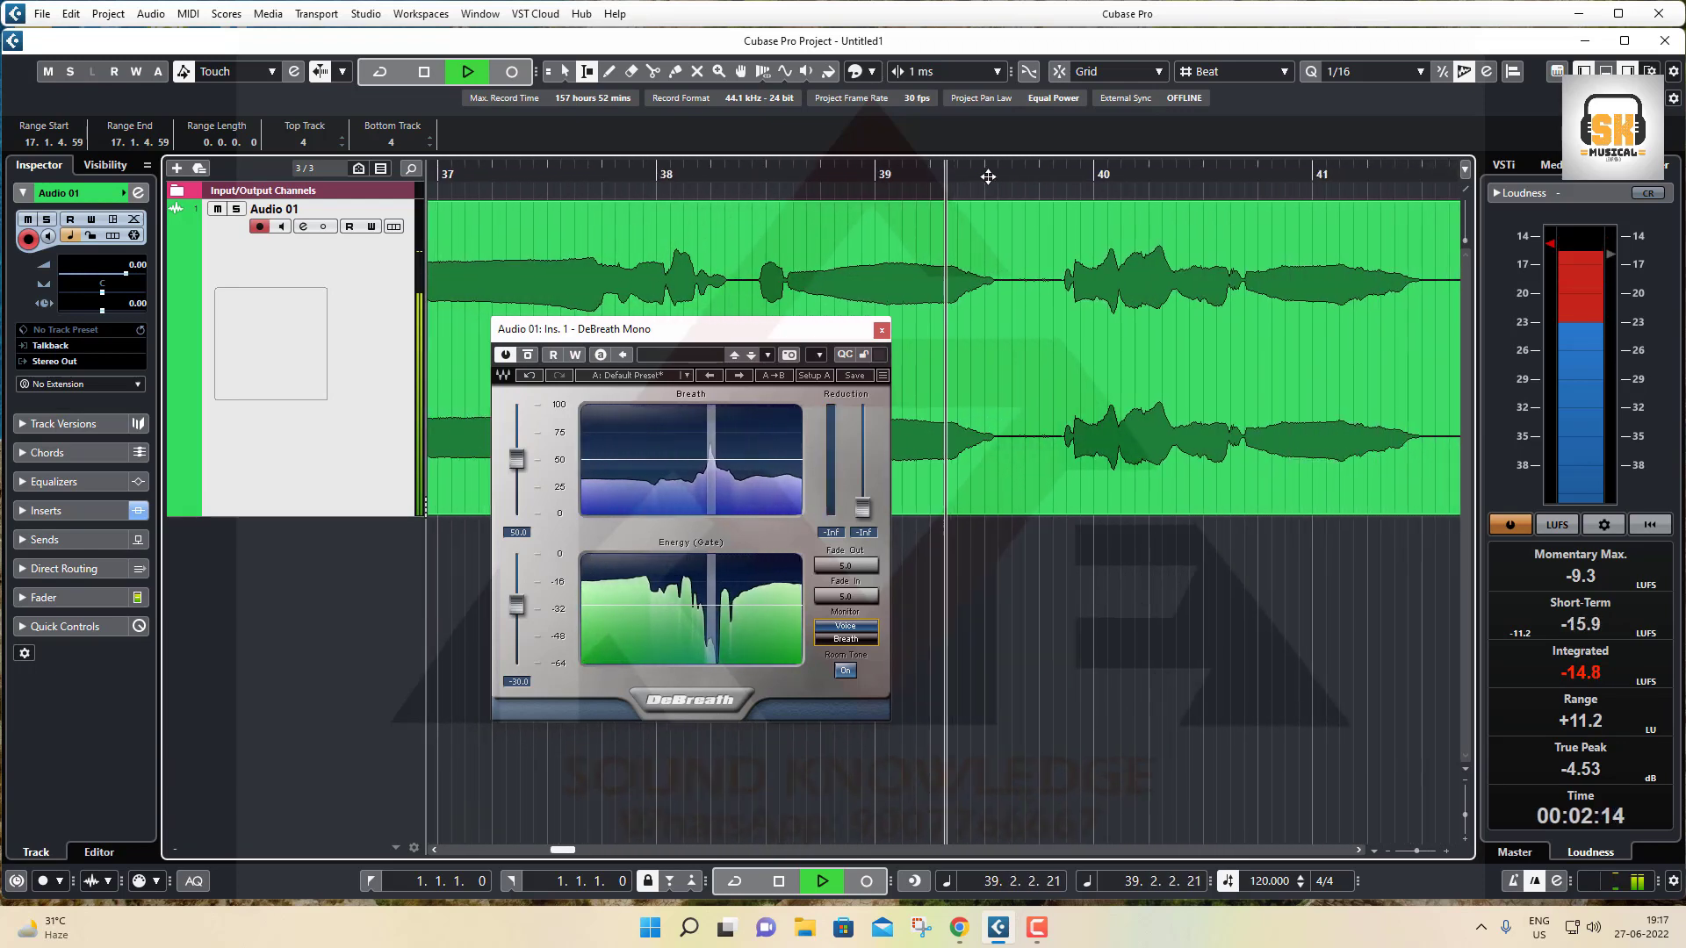
{"action": "key", "text": "space"}
Close the DeBreath window, mute Audio 01 and reduce its track height.
{"action": "key", "text": "g"}
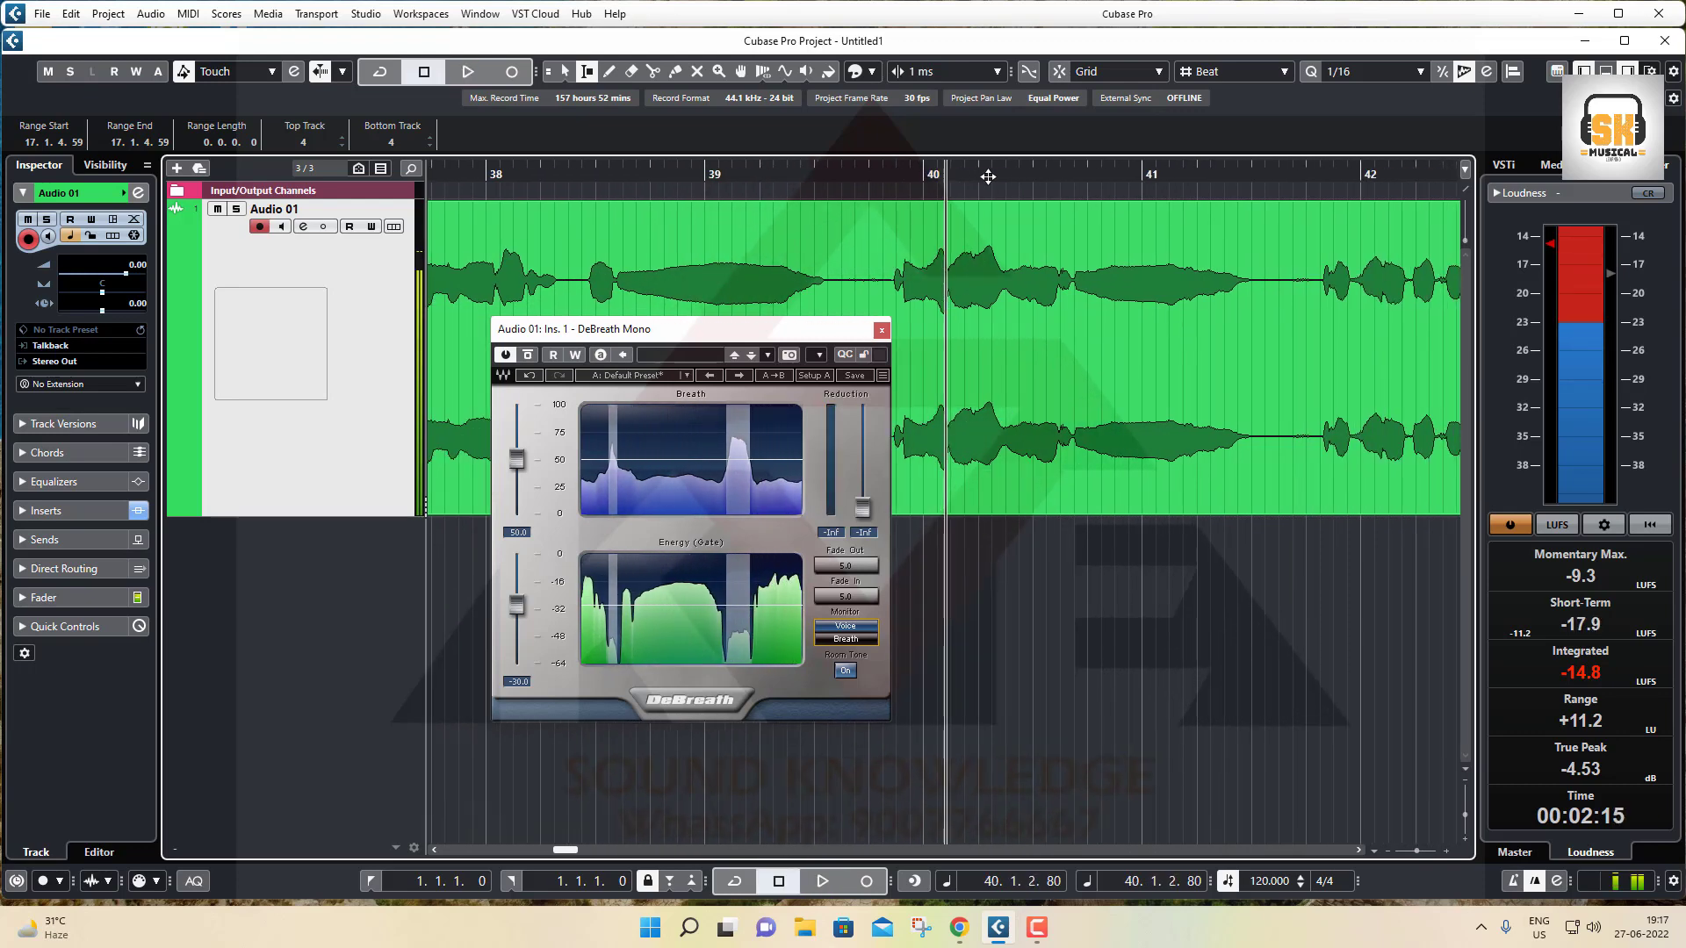
{"action": "key", "text": "g"}
{"action": "key", "text": "g"}
{"action": "key", "text": "g"}
{"action": "key", "text": "g"}
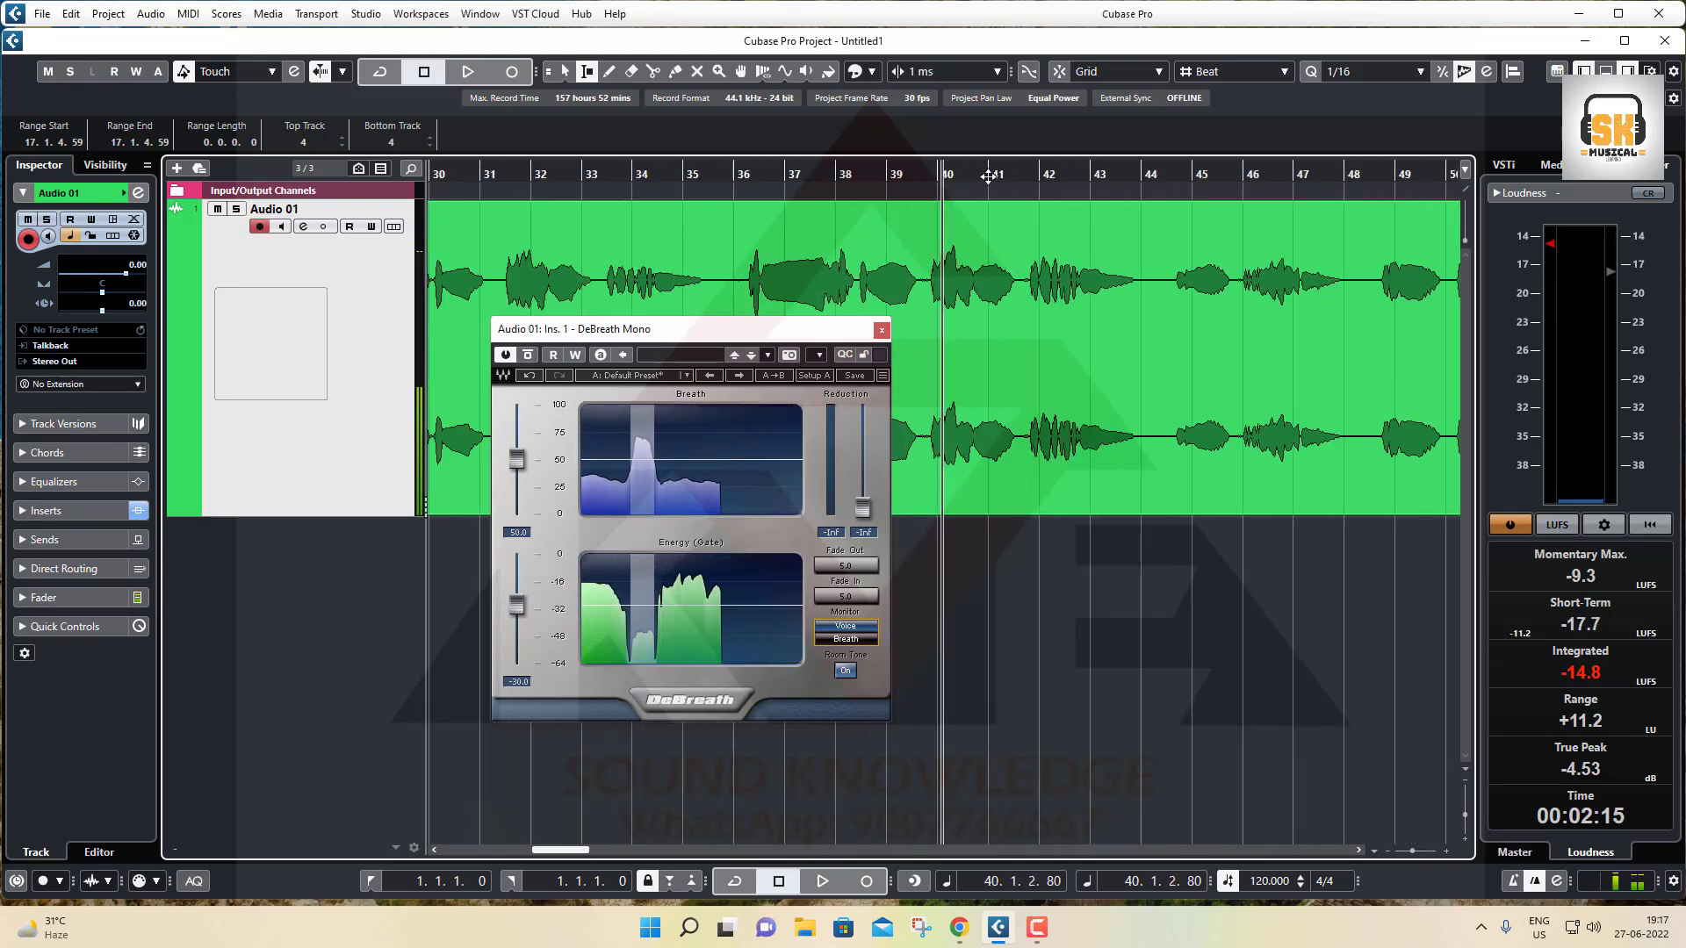
{"action": "key", "text": "g"}
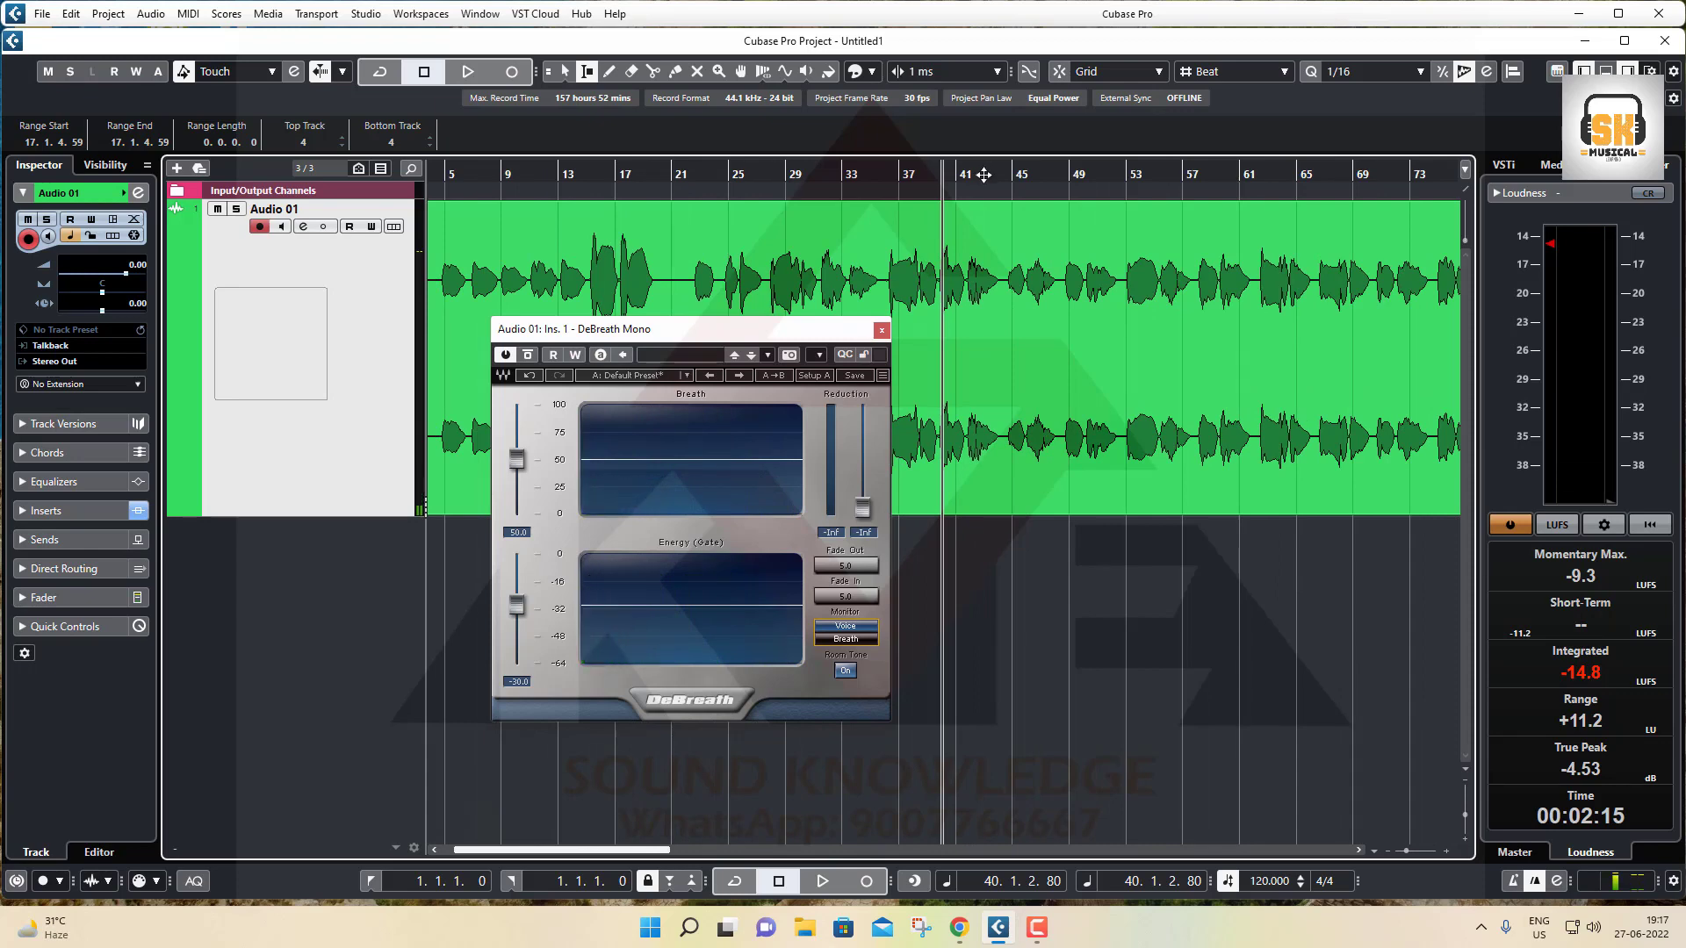
{"action": "left_click", "coordinate": [881, 330]}
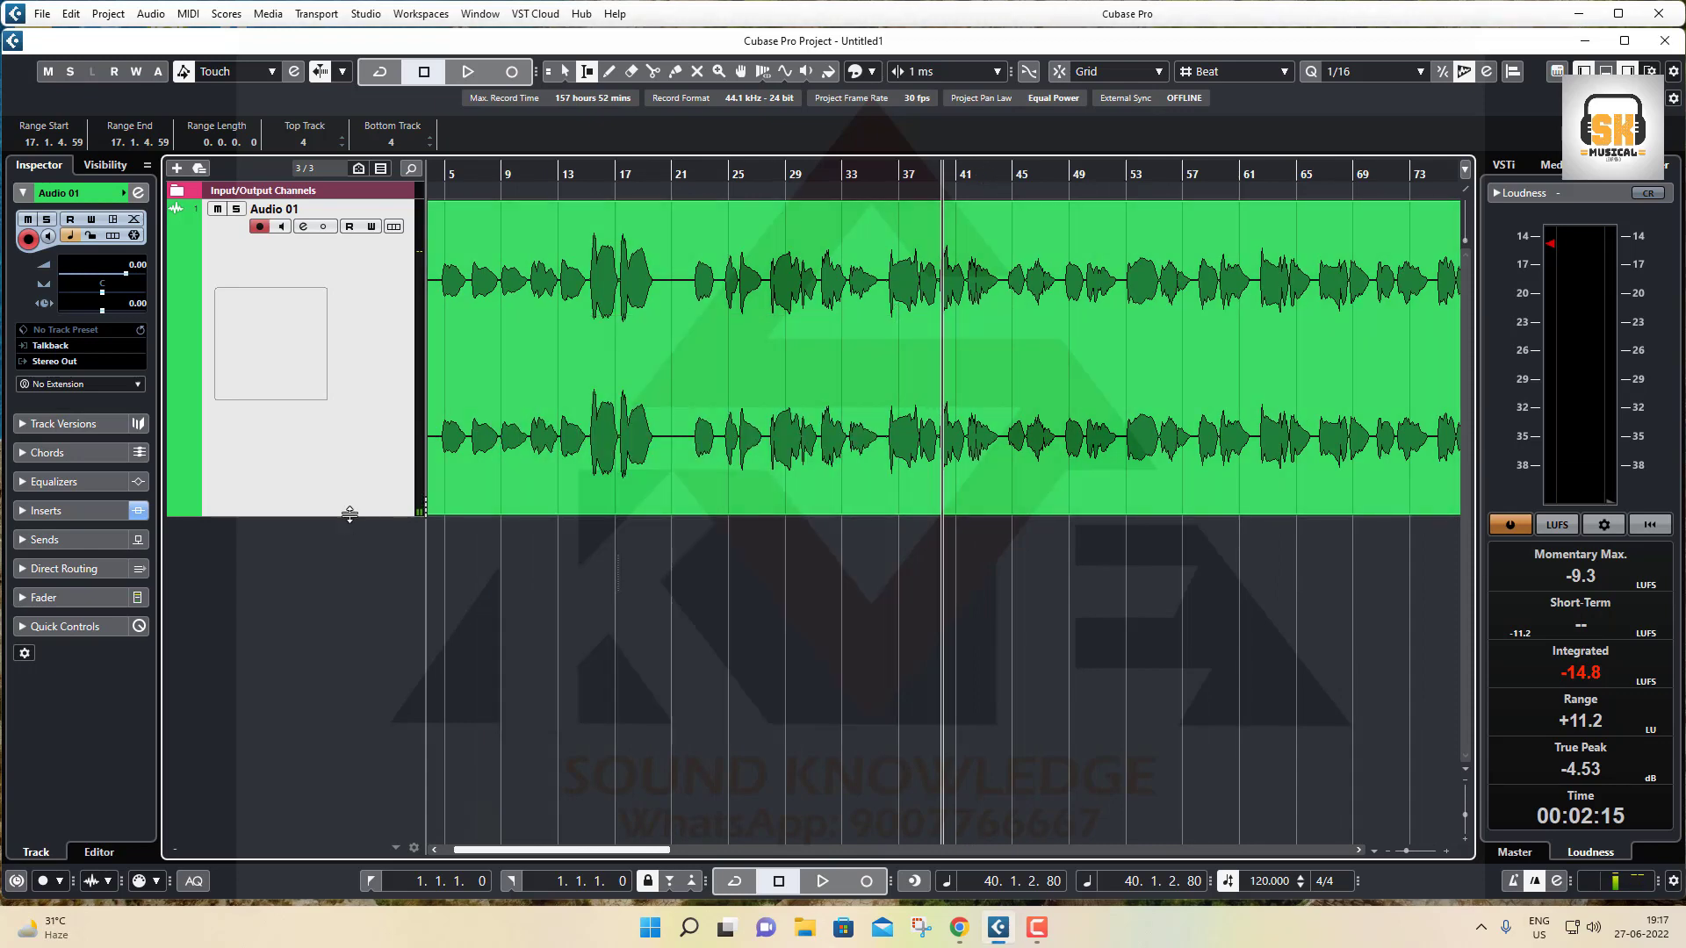
{"action": "left_click_drag", "start_coordinate": [349, 515], "coordinate": [316, 269]}
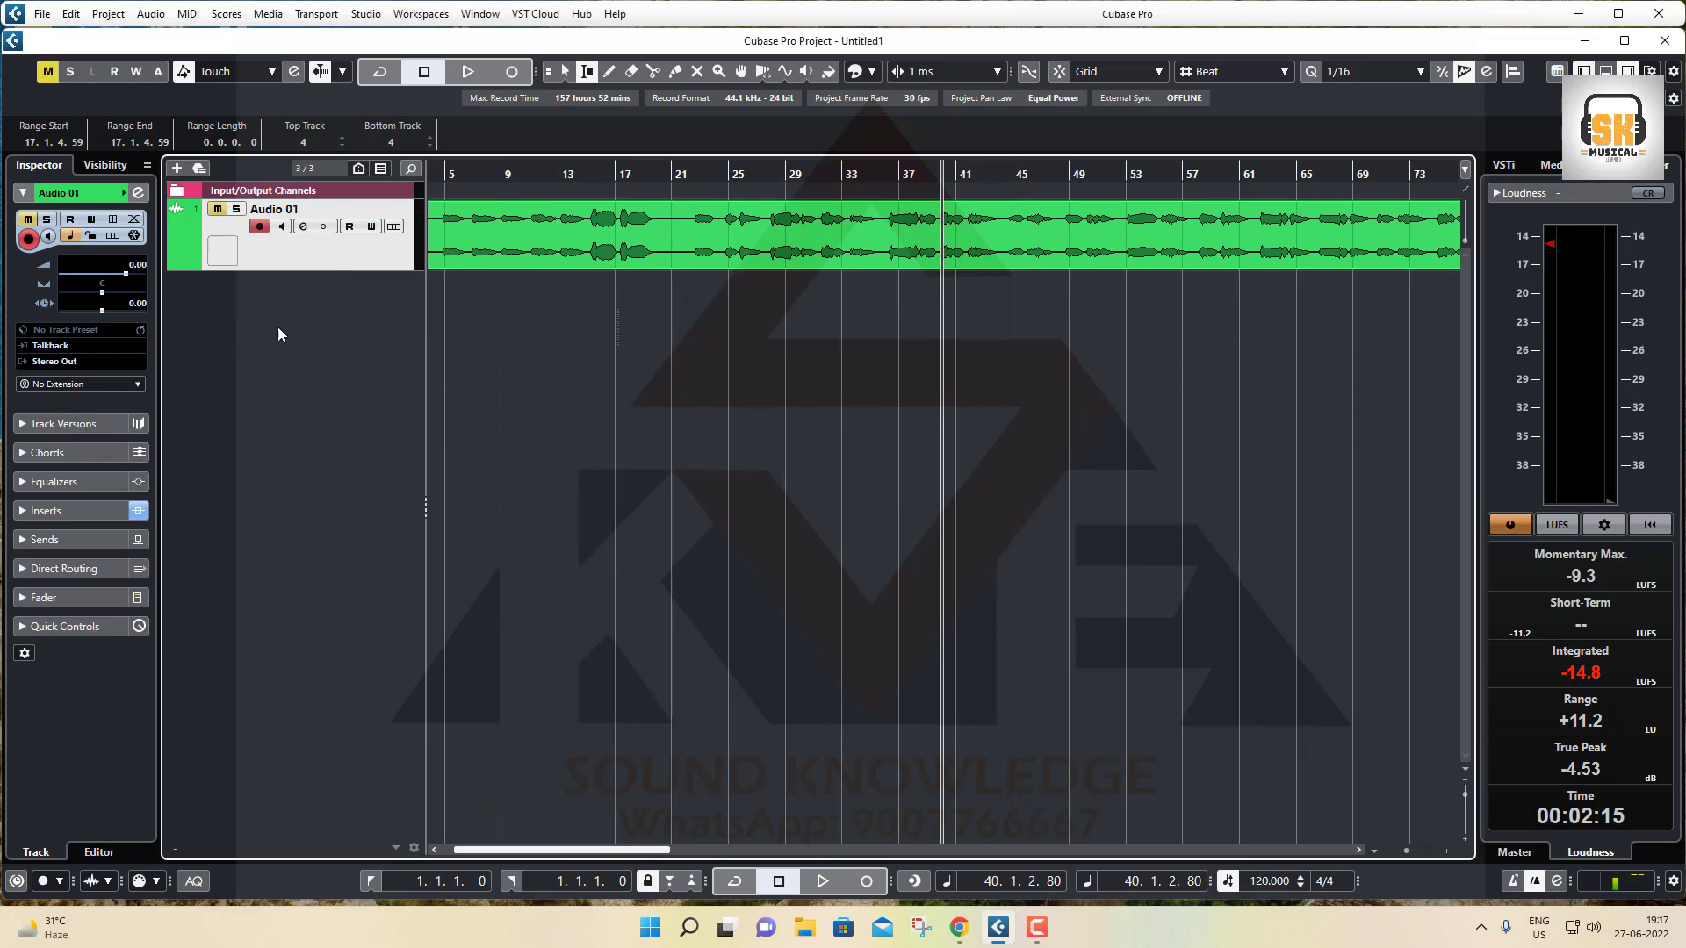
Add one mono audio track below Audio 01 and return the playhead to the project start.
{"action": "right_click", "coordinate": [265, 297]}
{"action": "left_click", "coordinate": [355, 309]}
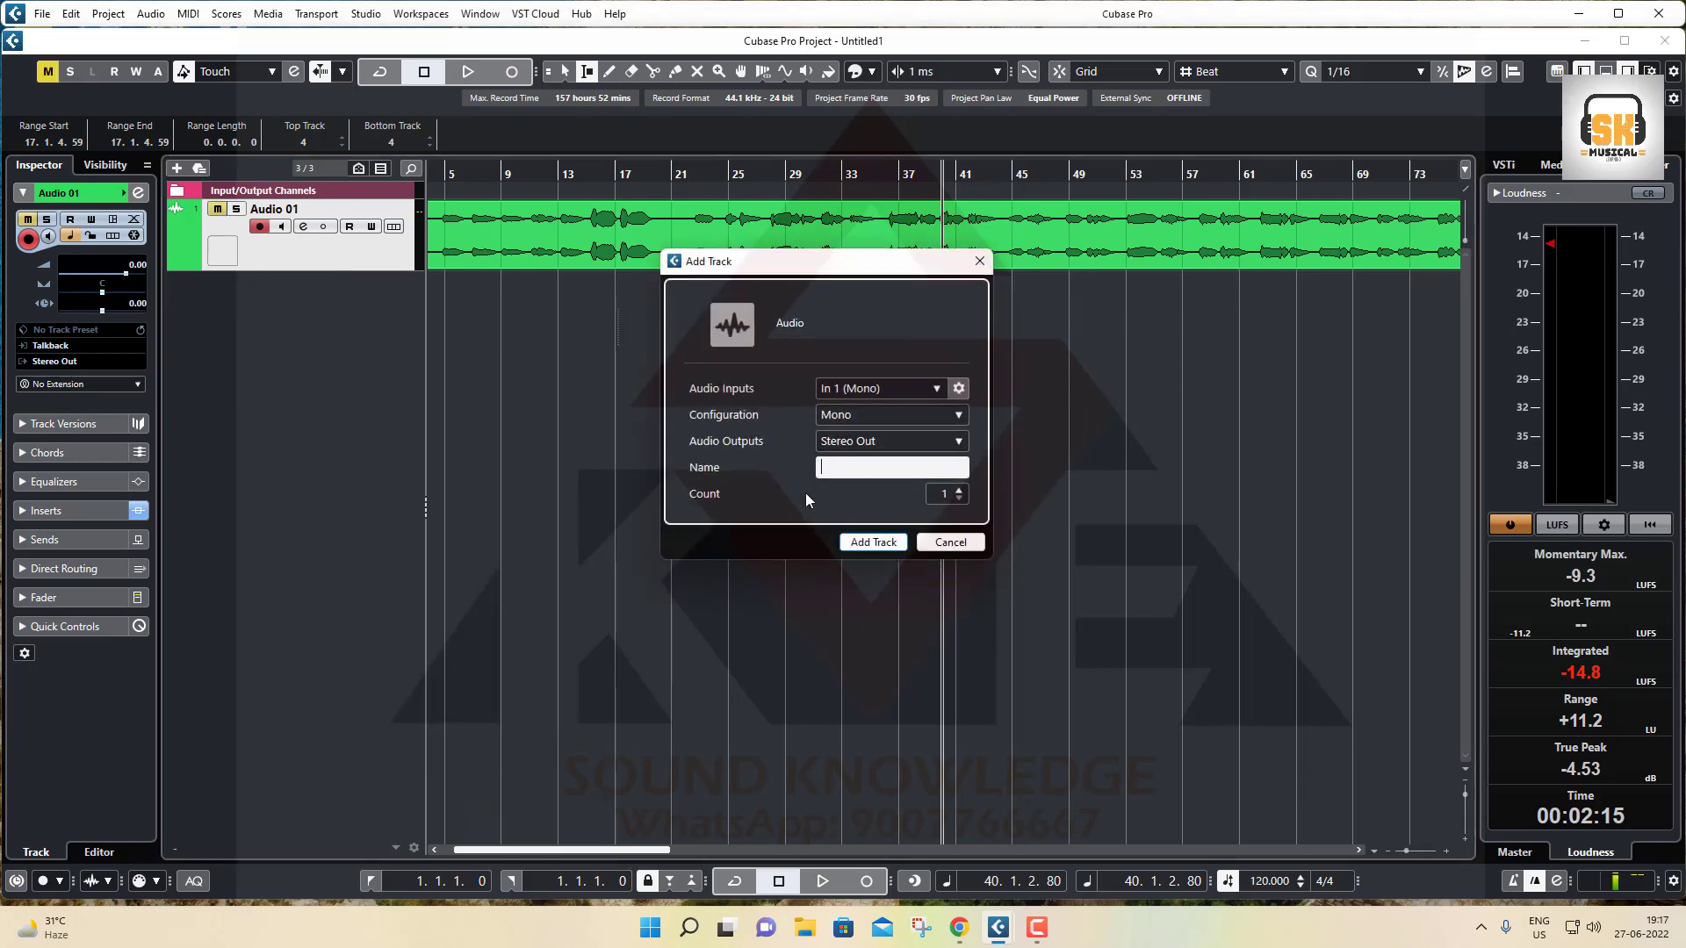
{"action": "left_click", "coordinate": [872, 544]}
{"action": "left_click_drag", "start_coordinate": [484, 173], "coordinate": [345, 114]}
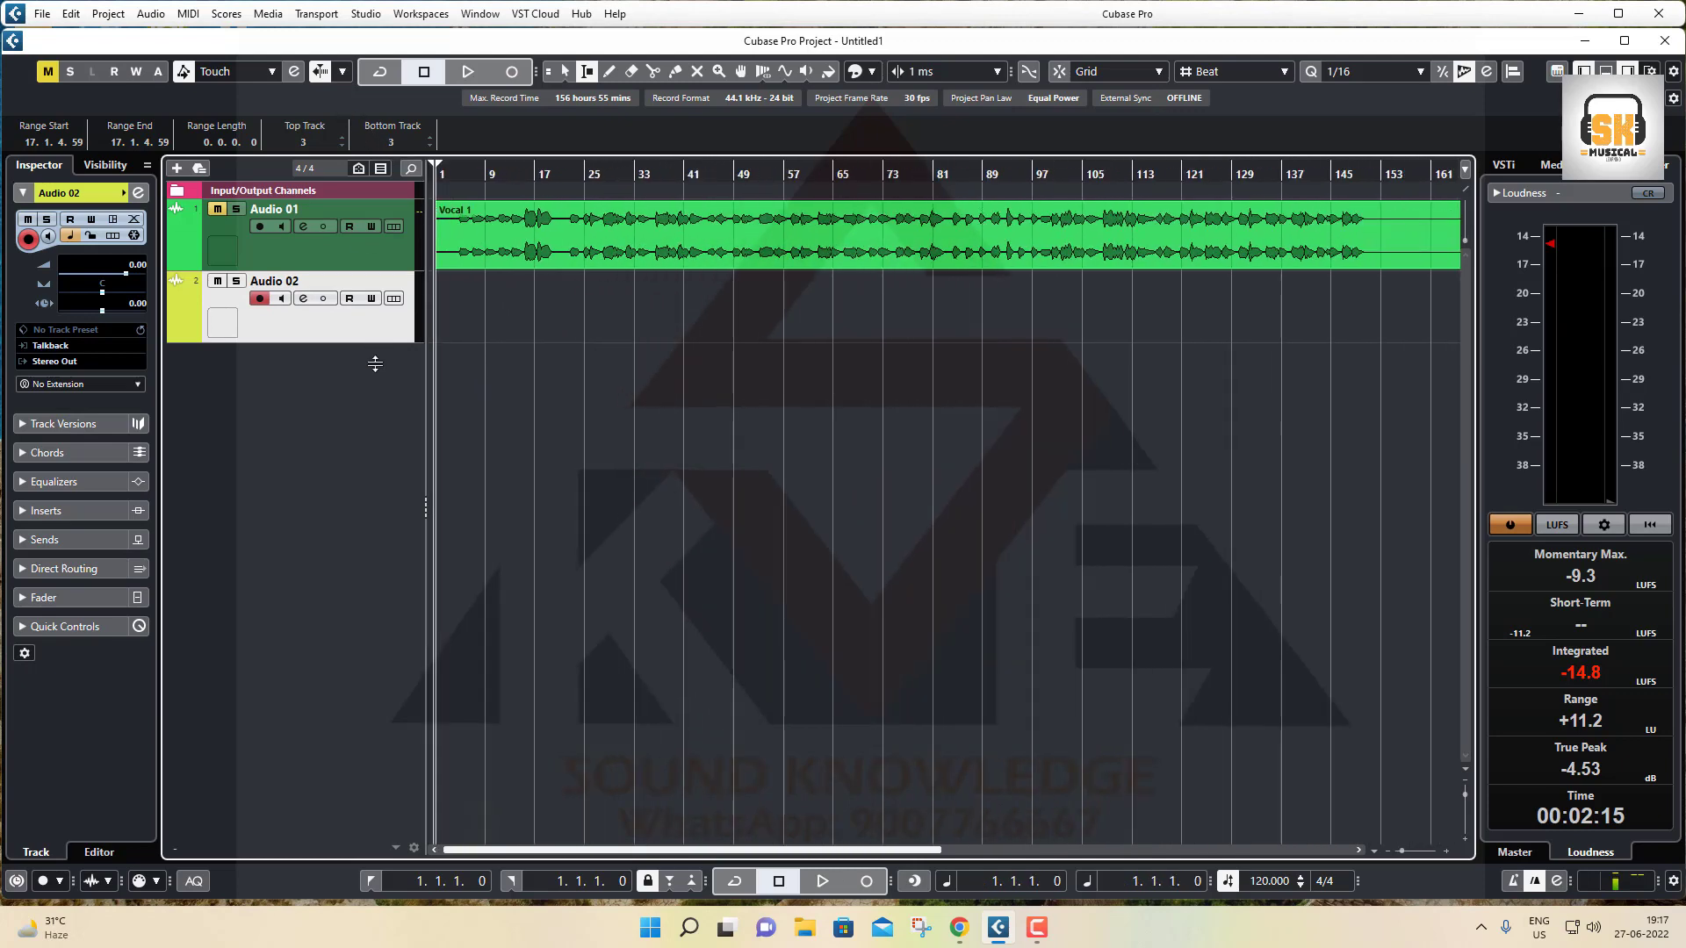
Enlarge the Audio 02 track and set its input to the left channel of Stereo In.
{"action": "left_click_drag", "start_coordinate": [375, 363], "coordinate": [253, 472]}
{"action": "left_click", "coordinate": [91, 350]}
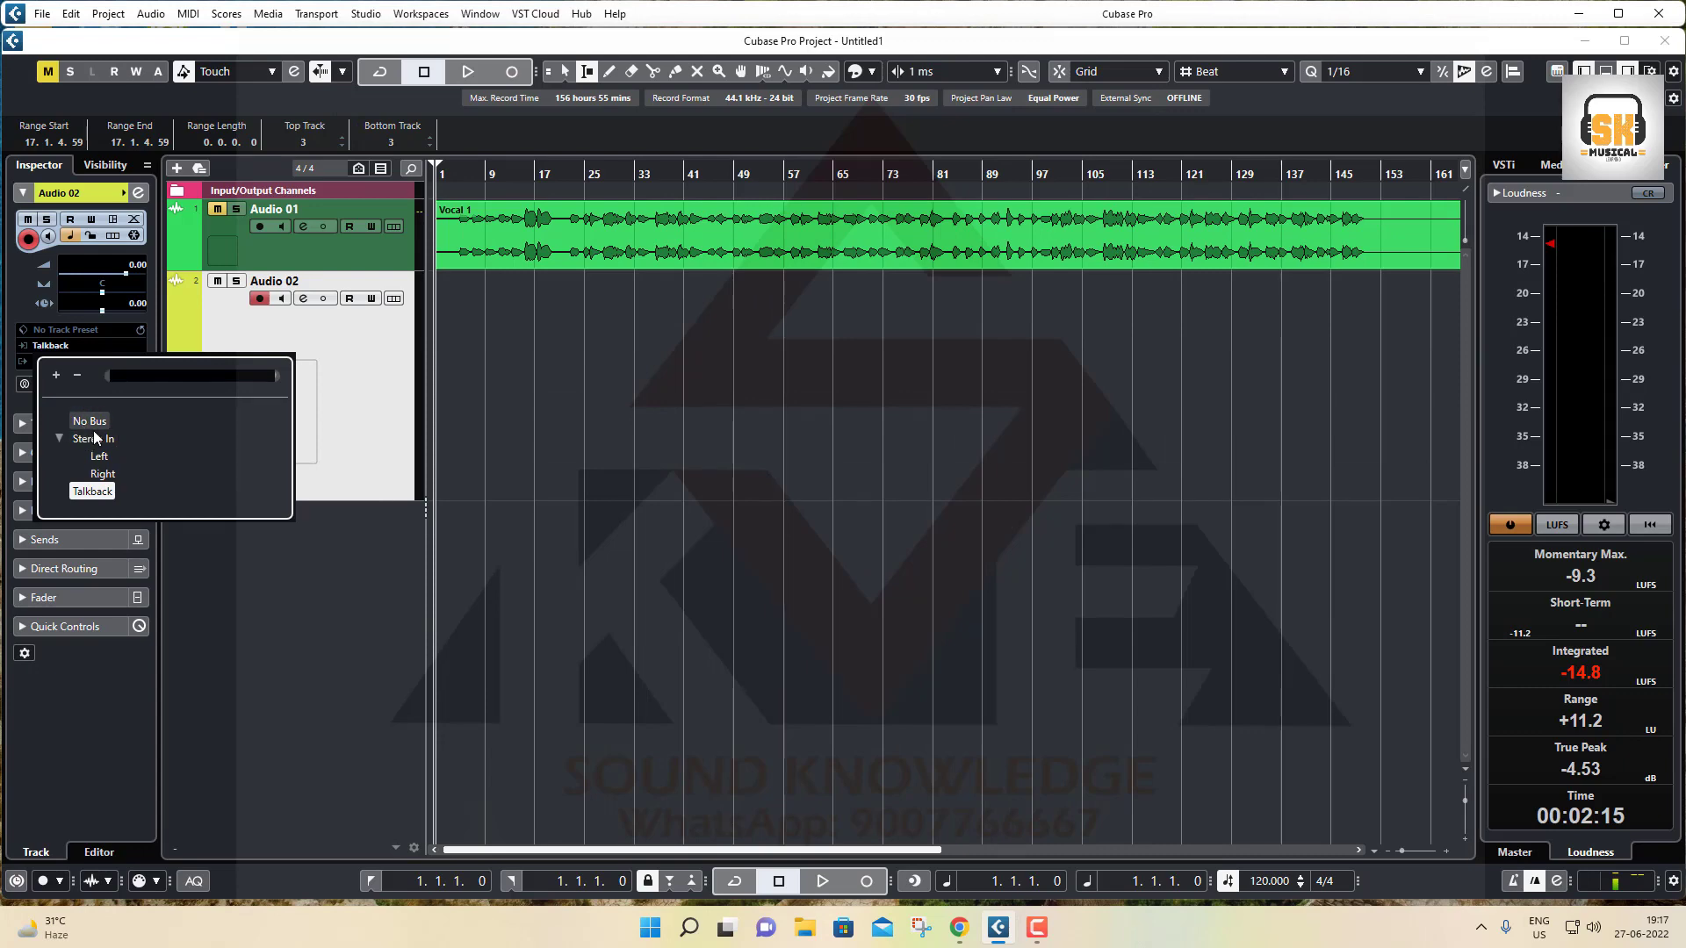
{"action": "left_click", "coordinate": [95, 479]}
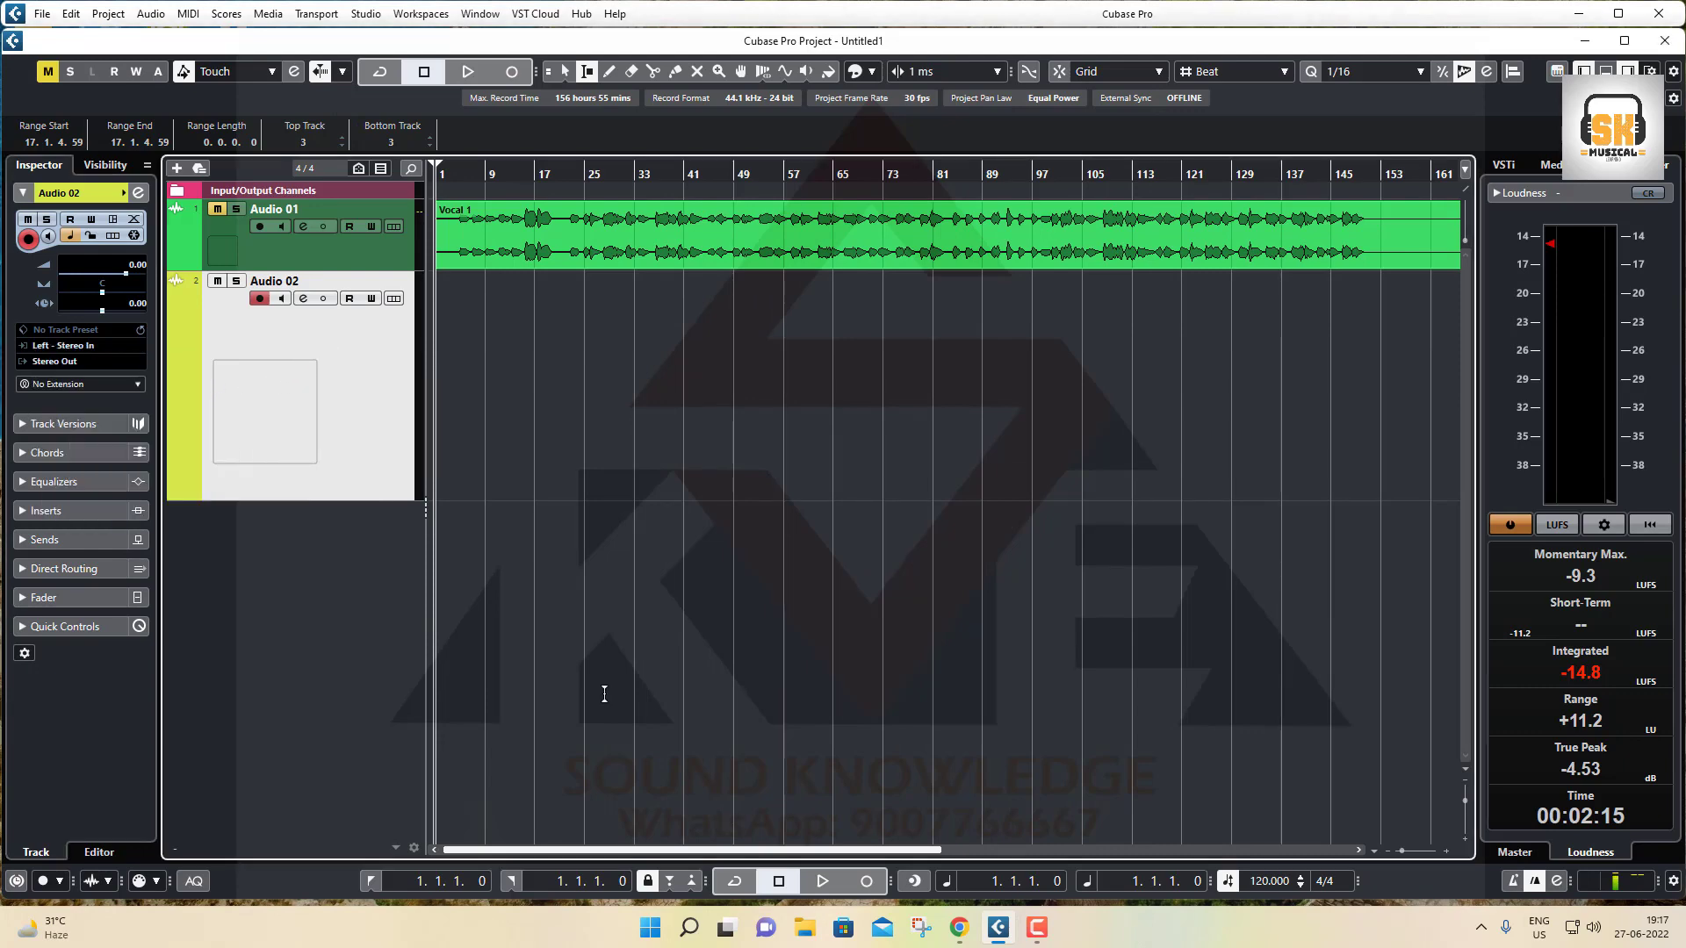
Record a voice take on Audio 02 from bar 1, stop during bar 10, and disarm the track.
{"action": "left_click", "coordinate": [866, 888]}
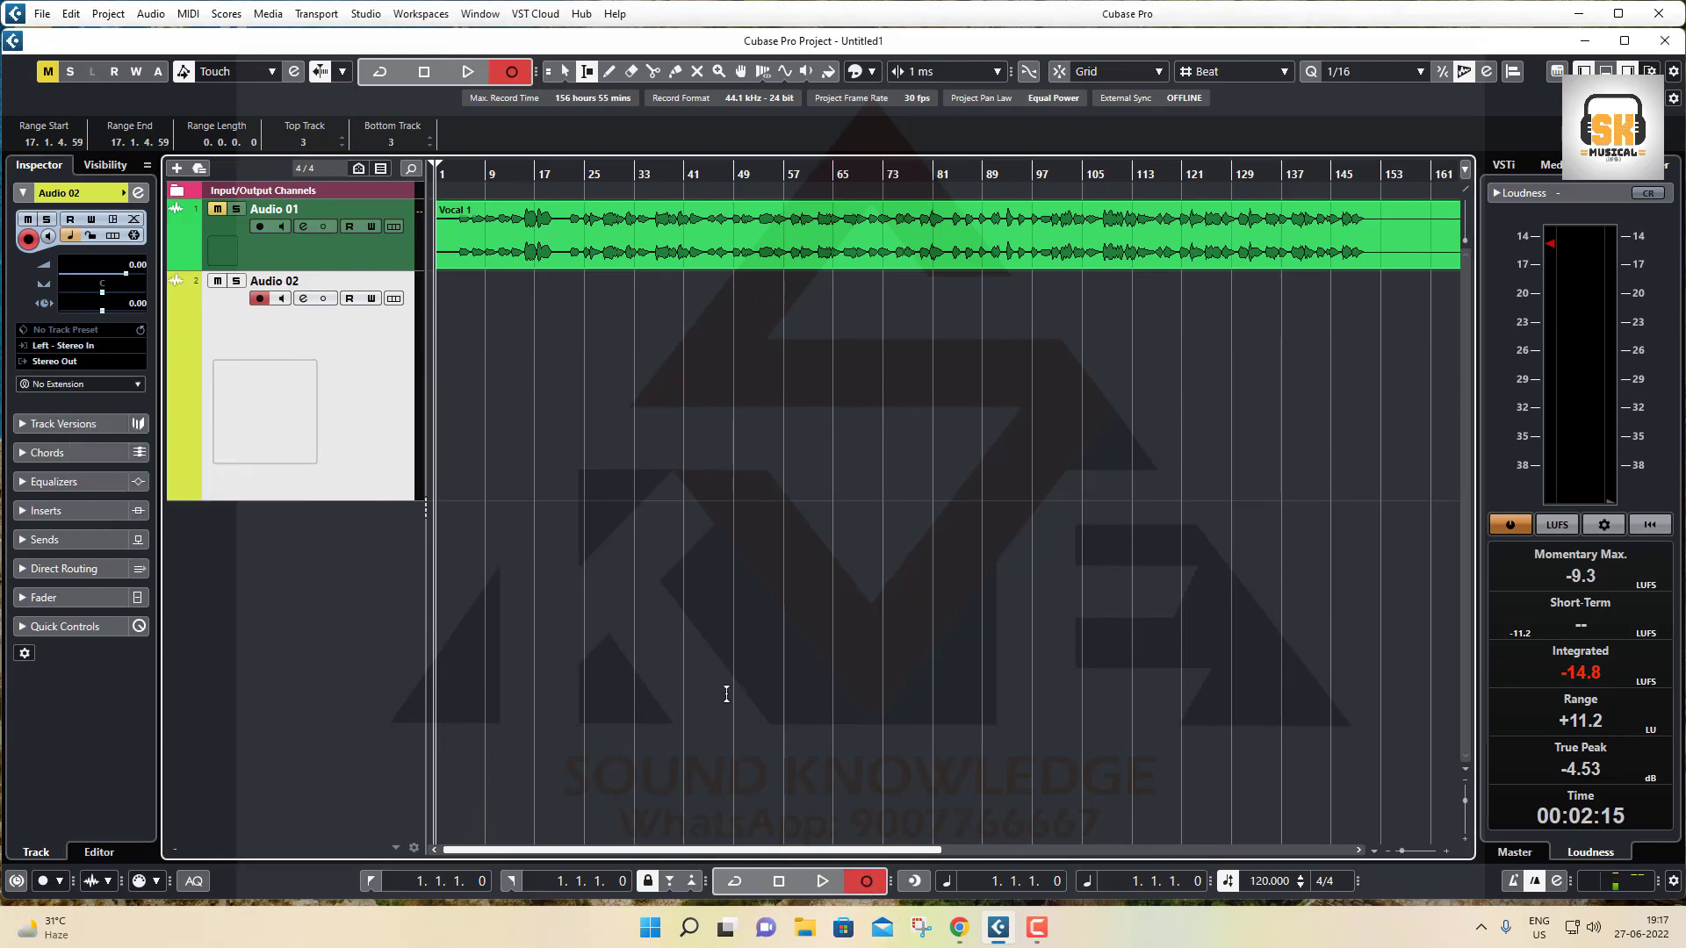
{"action": "key", "text": "h"}
{"action": "key", "text": "h"}
{"action": "key", "text": "h"}
{"action": "key", "text": "h"}
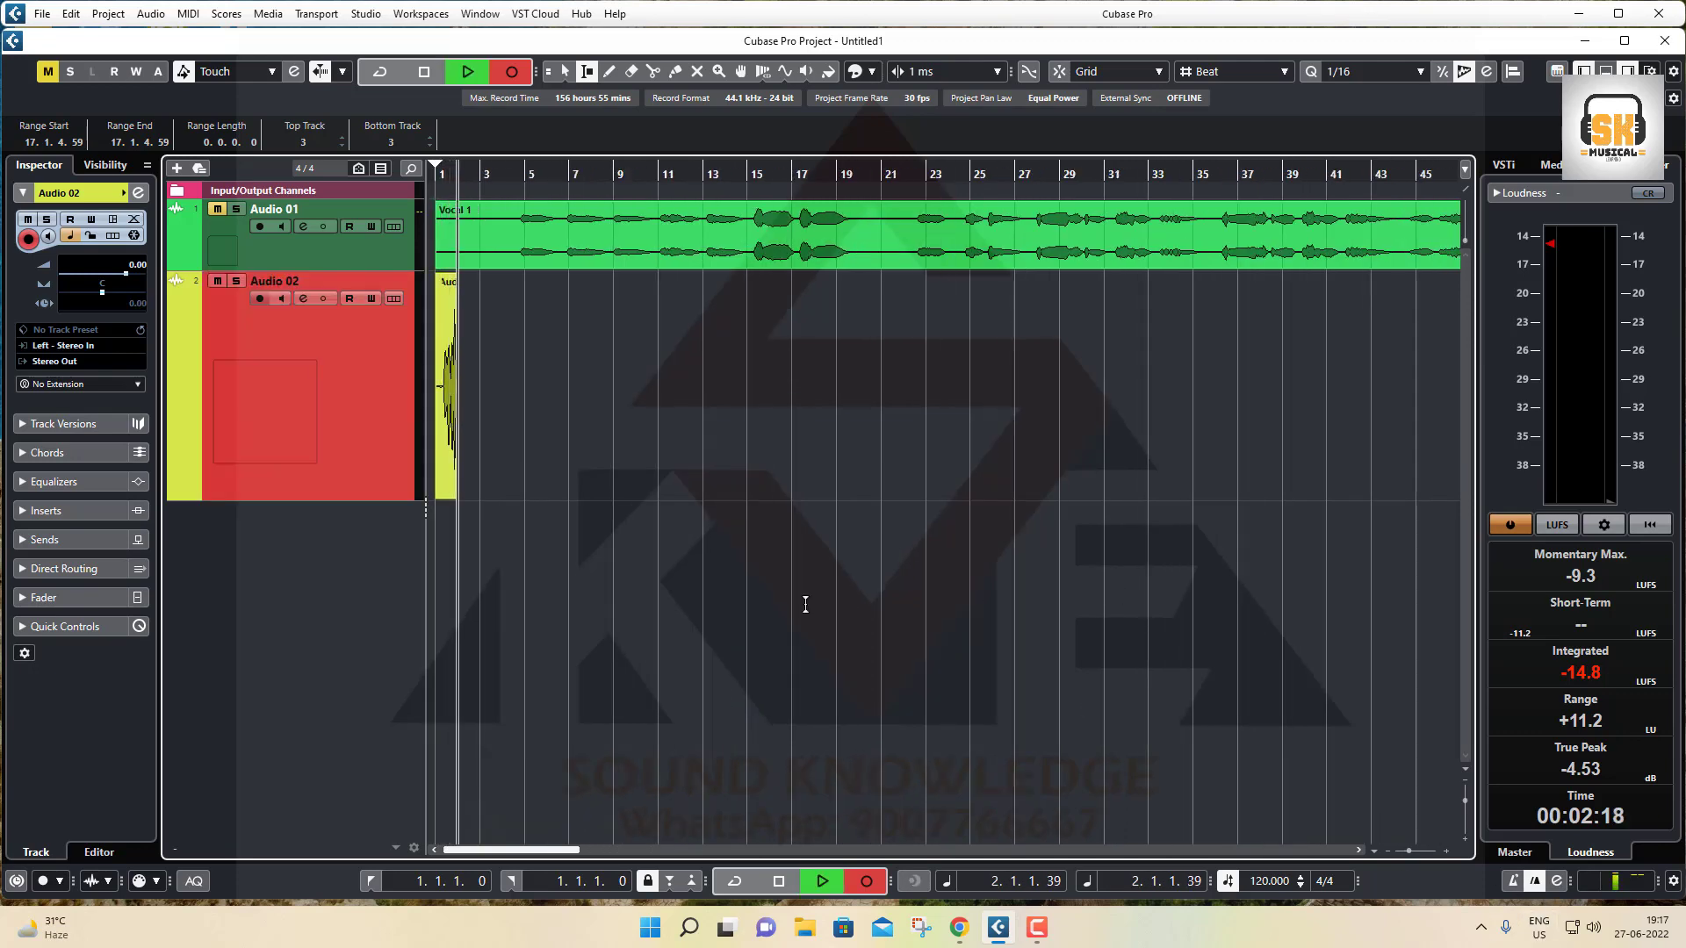
{"action": "key", "text": "h"}
{"action": "key", "text": "h"}
{"action": "key", "text": "h"}
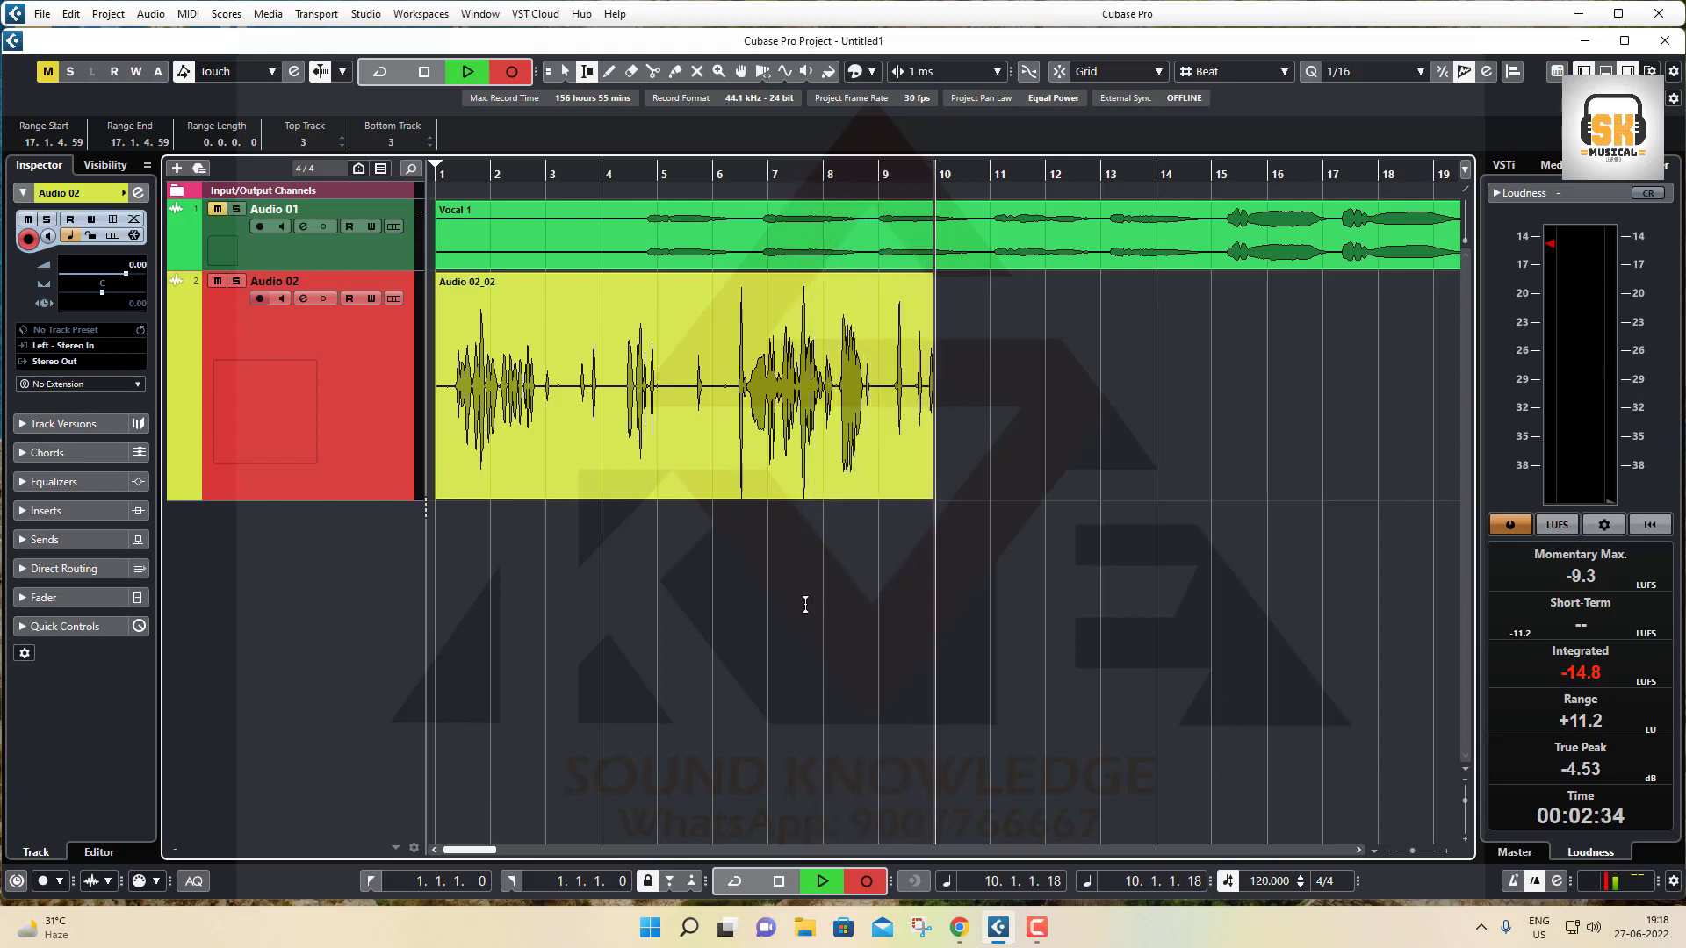
{"action": "key", "text": "space"}
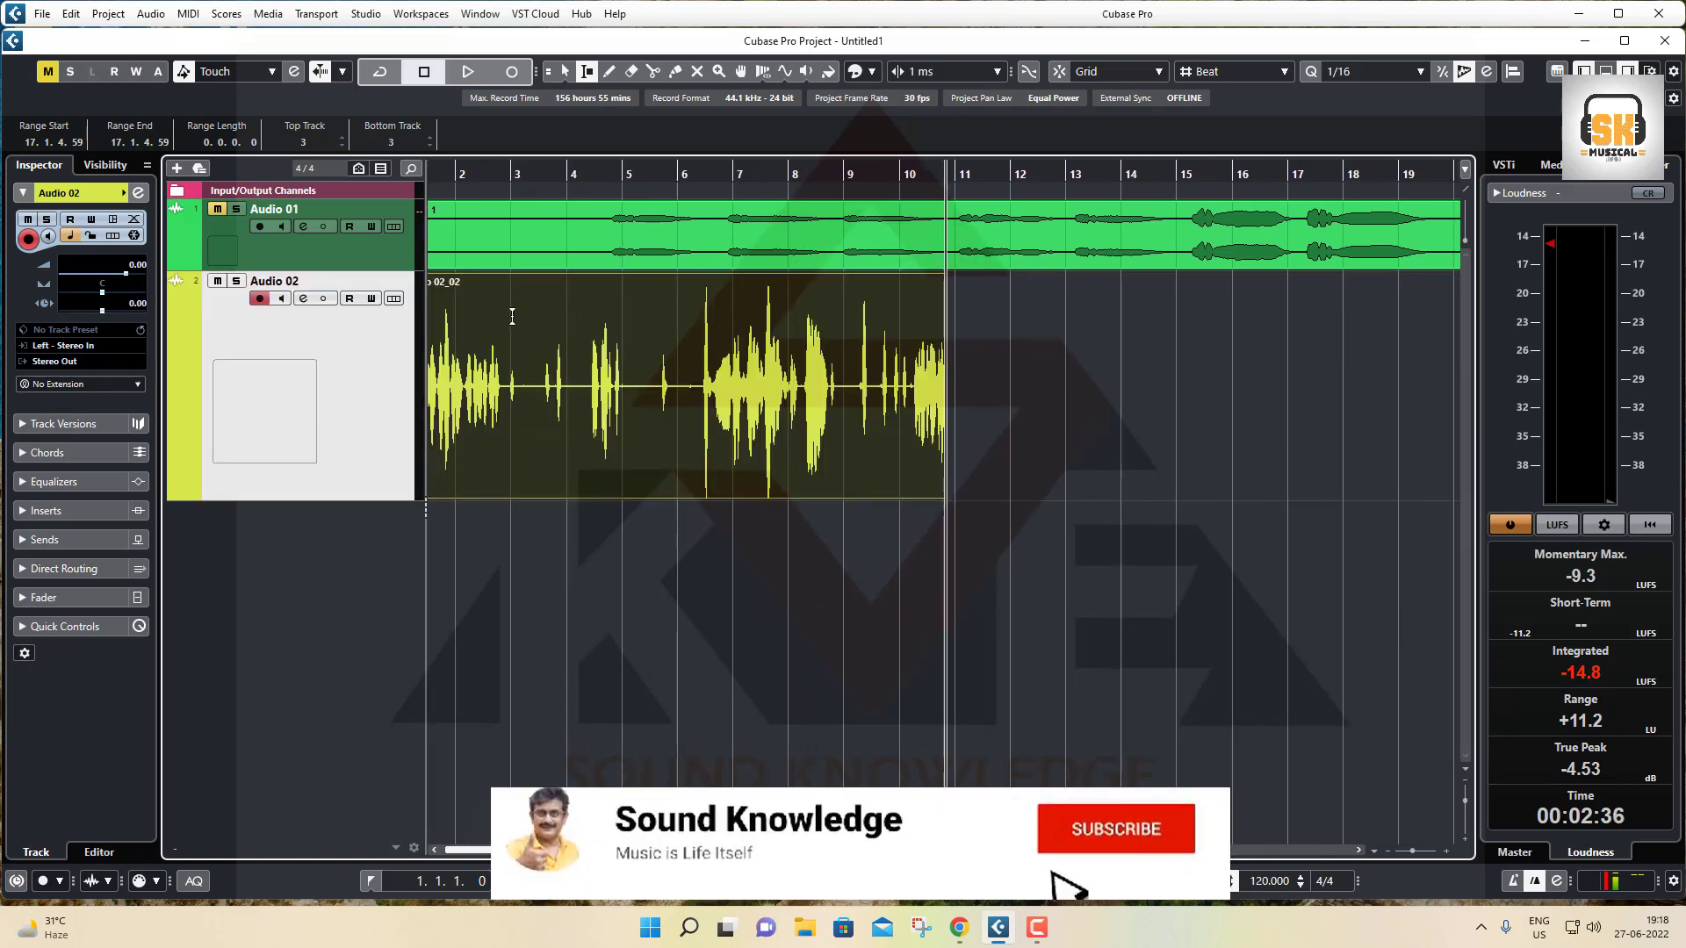
{"action": "left_click", "coordinate": [259, 298]}
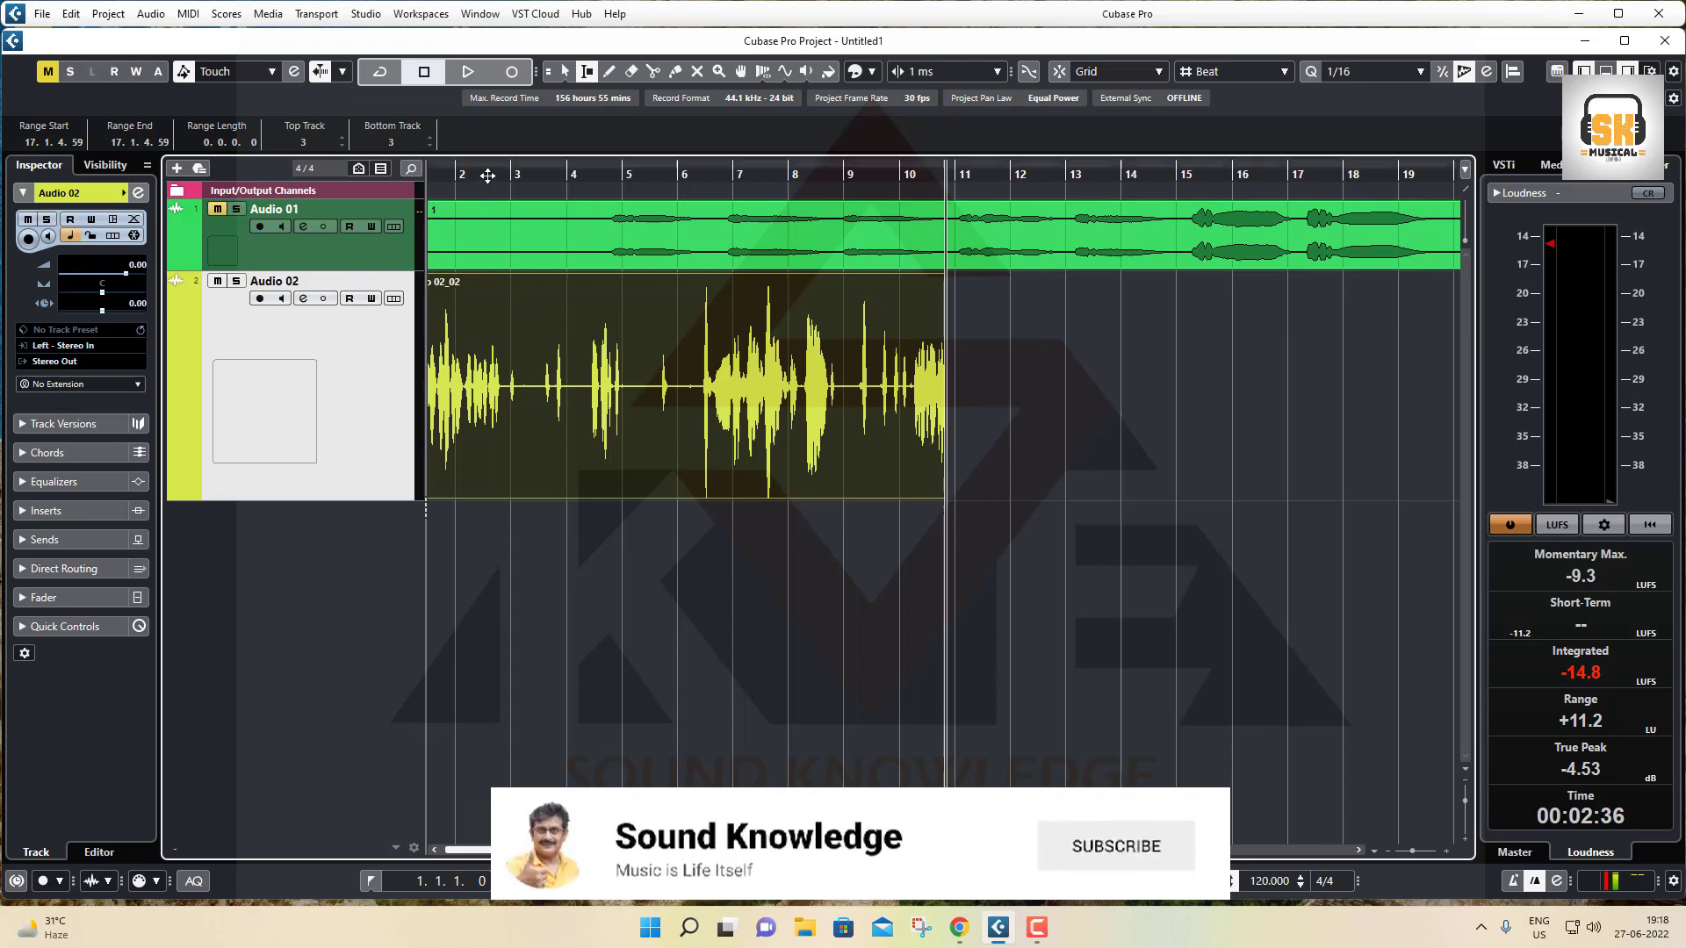
Open the recorded Audio 02 event in the Sample Editor and detach the editor into its own window.
{"action": "left_click_drag", "start_coordinate": [487, 176], "coordinate": [373, 281]}
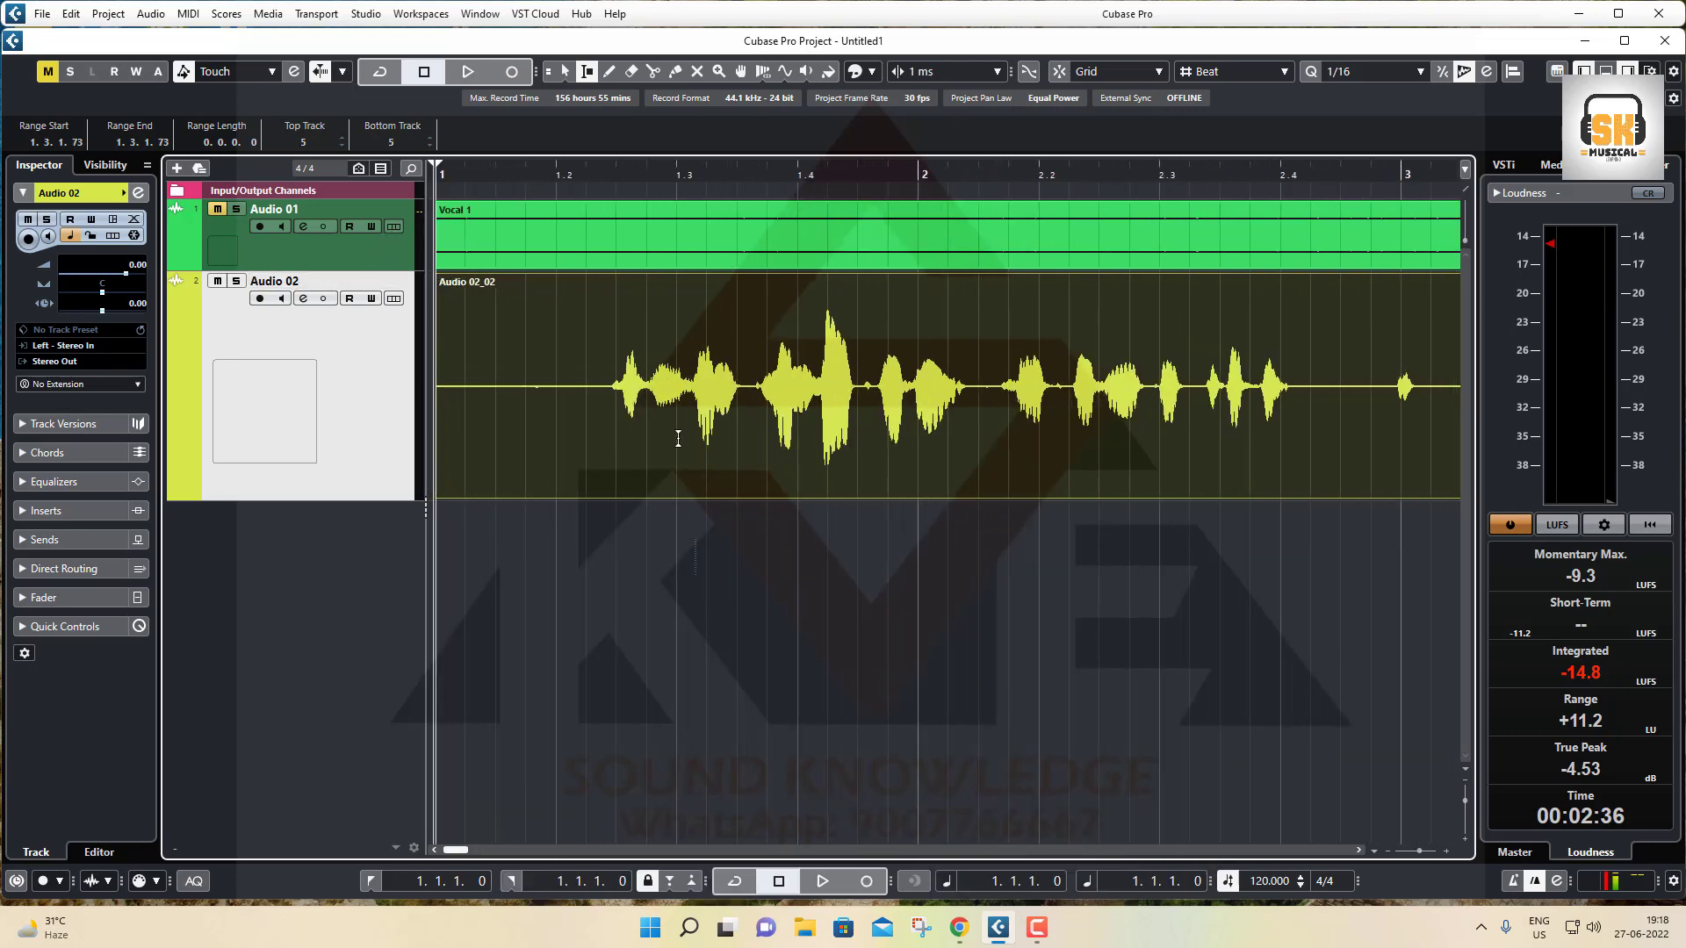
{"action": "left_click", "coordinate": [566, 73]}
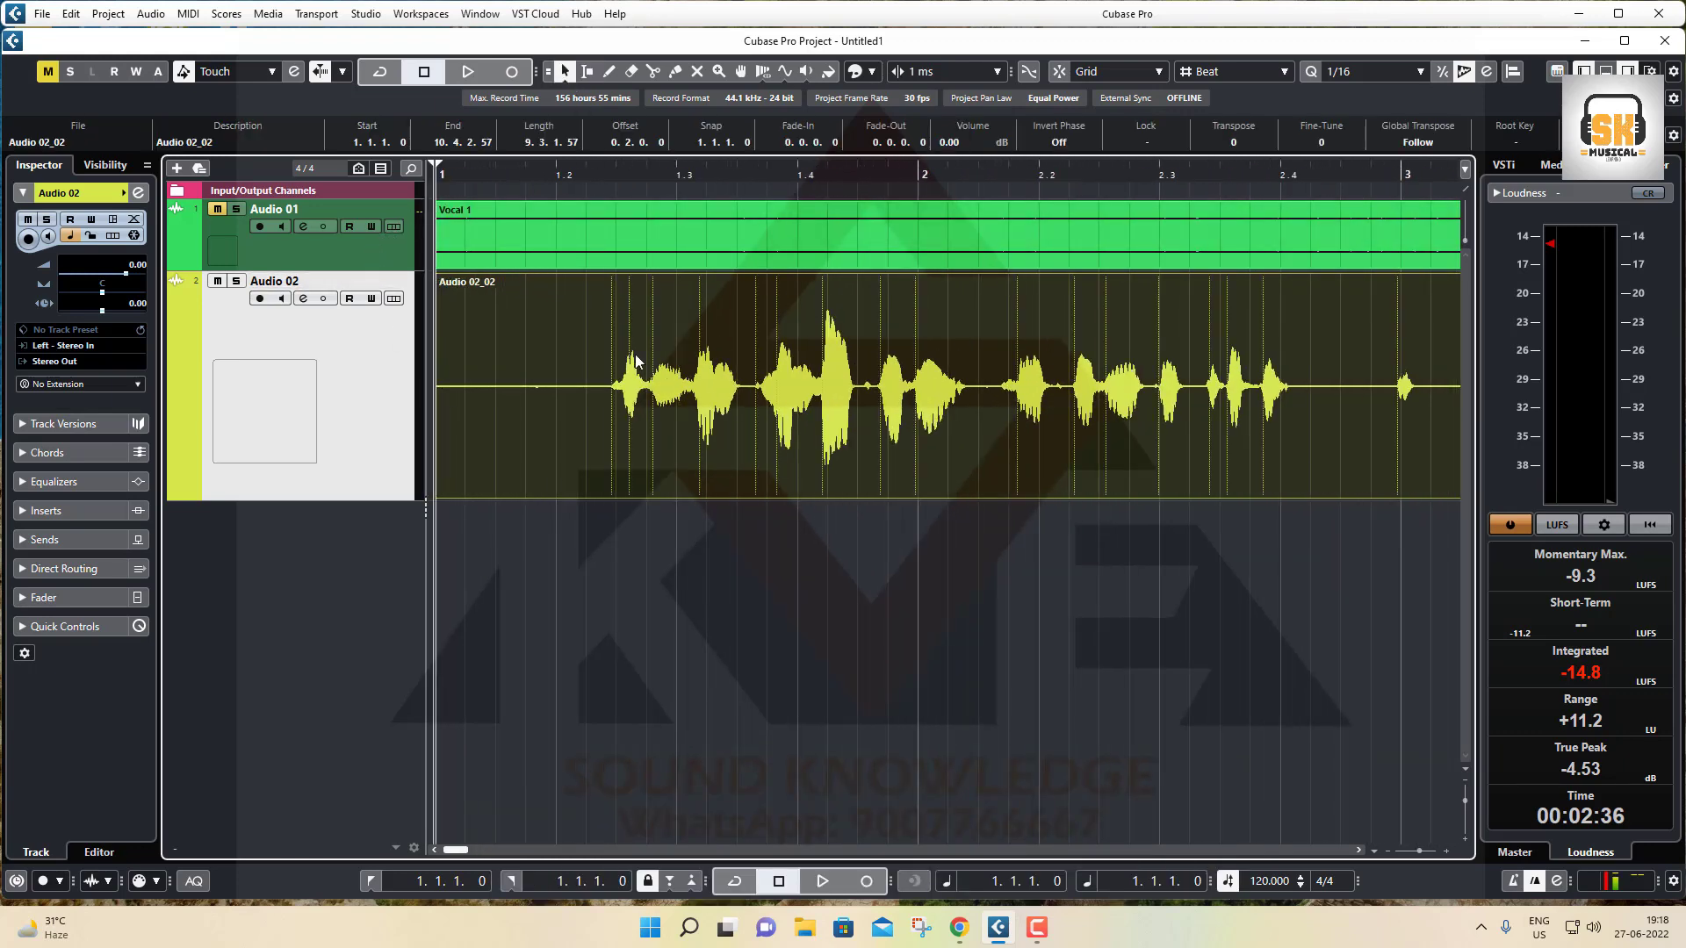
{"action": "left_click", "coordinate": [692, 614]}
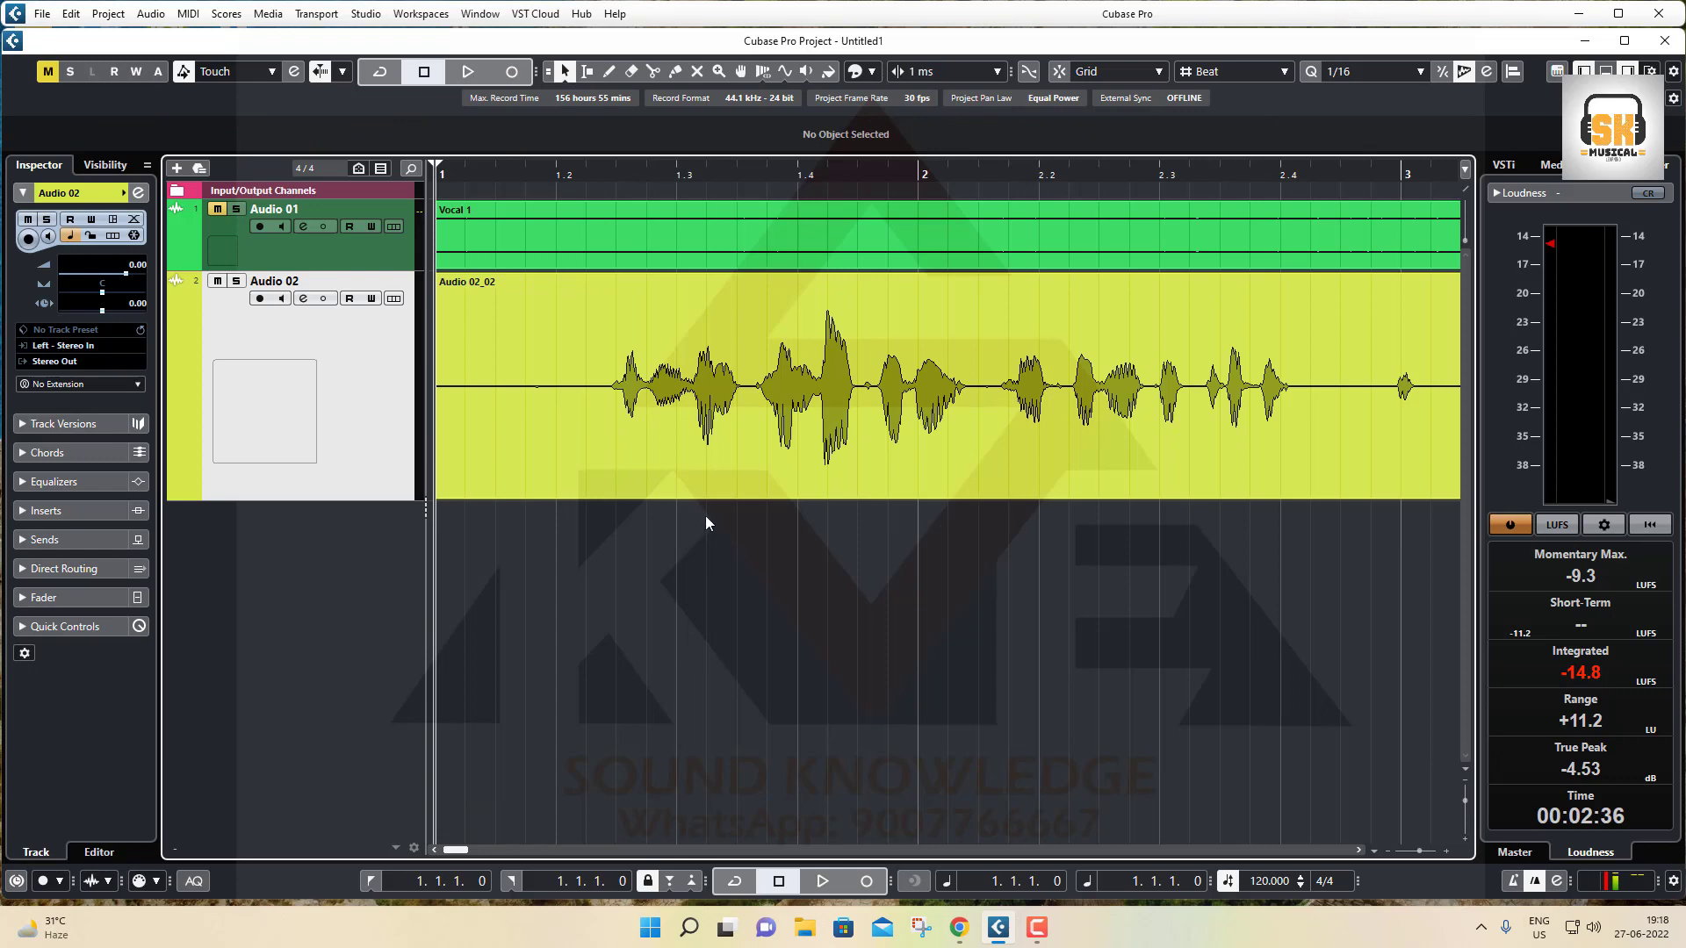
{"action": "left_click", "coordinate": [858, 392]}
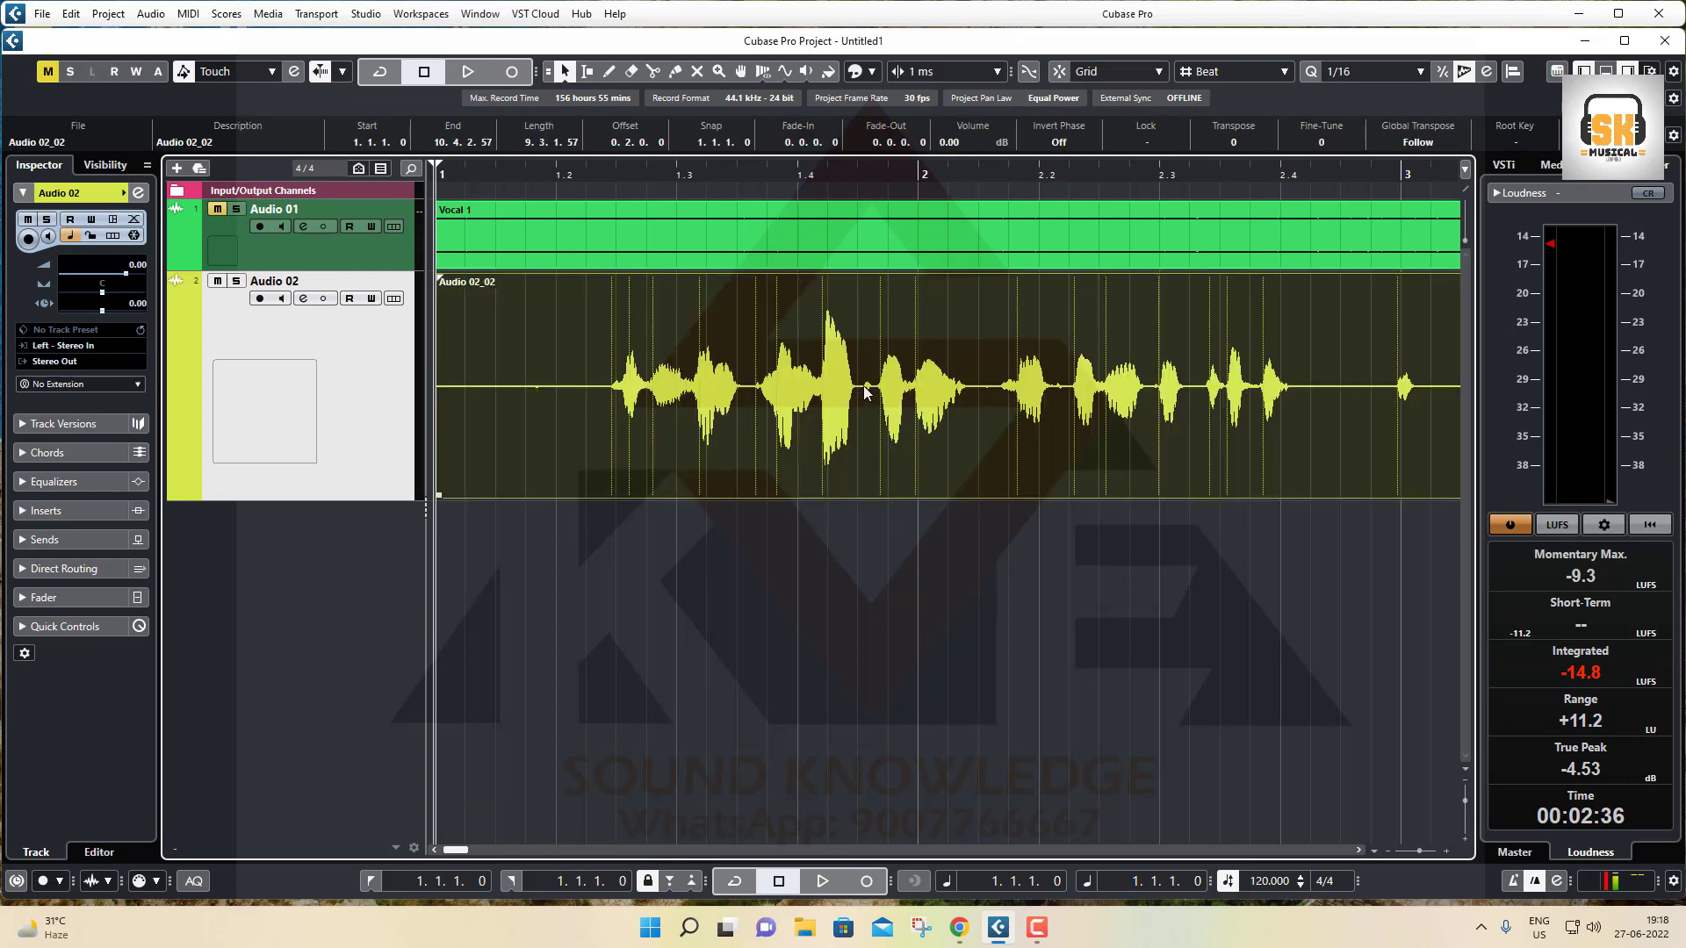
{"action": "double_click", "coordinate": [614, 399]}
{"action": "left_click_drag", "start_coordinate": [695, 522], "coordinate": [1288, 312]}
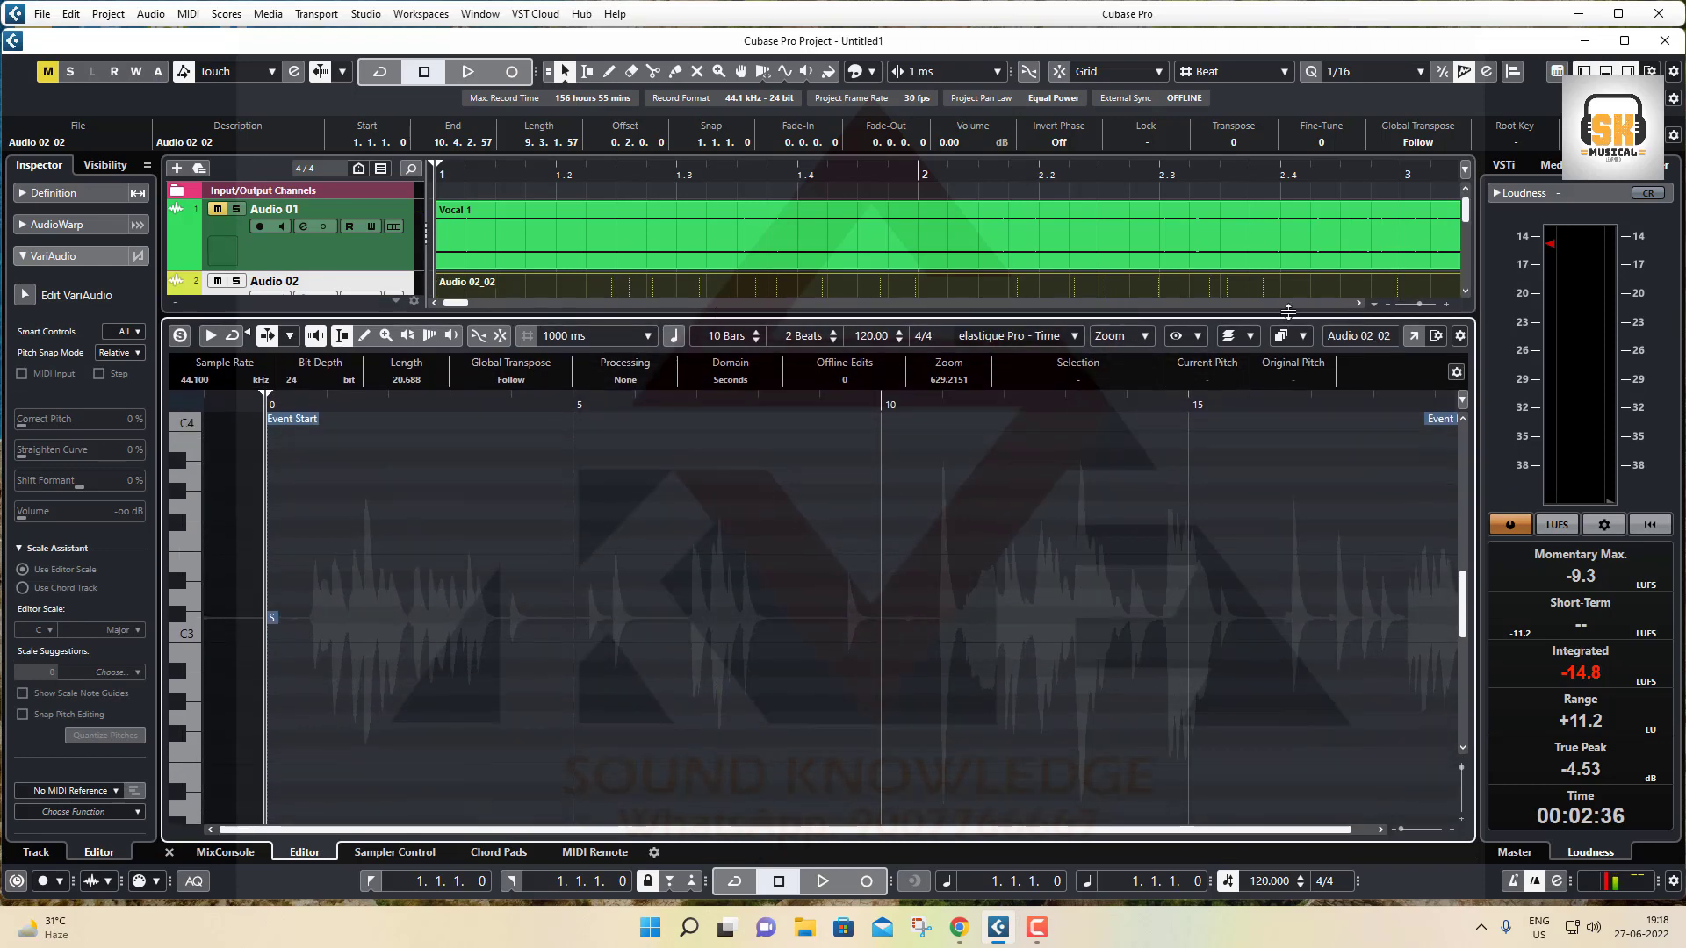
{"action": "left_click", "coordinate": [1413, 339]}
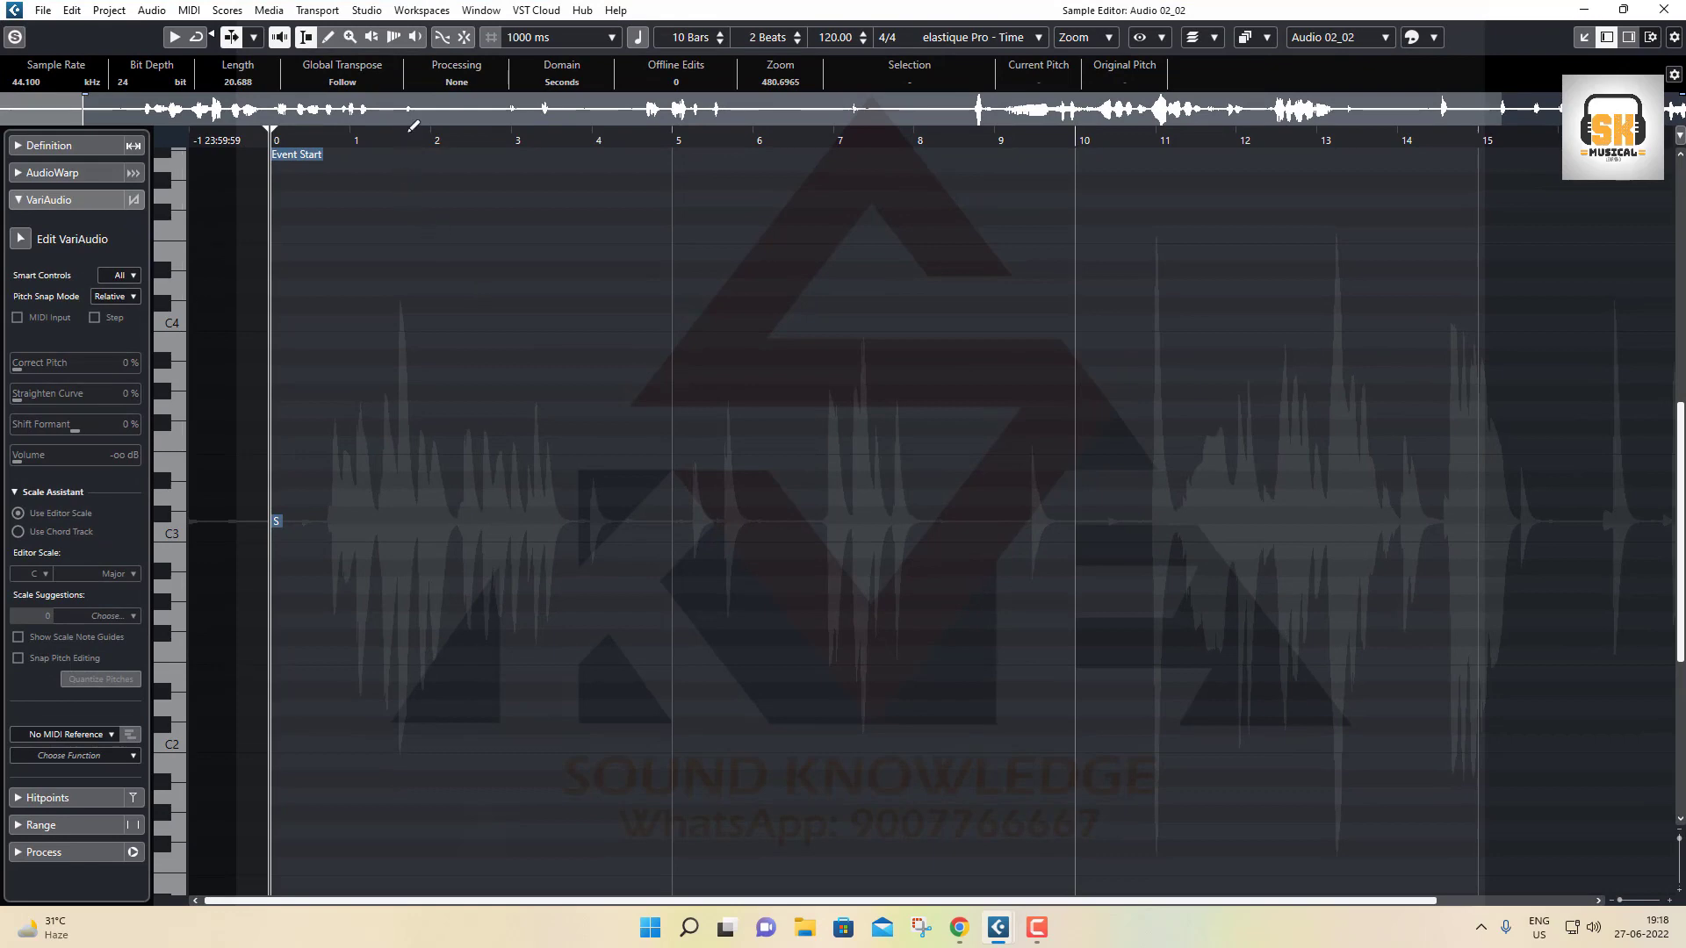
Examine the quiet passage before the voice around 1.33 in the Audio 02 recording, with the AudioWarp section open.
{"action": "left_click_drag", "start_coordinate": [384, 142], "coordinate": [390, 186]}
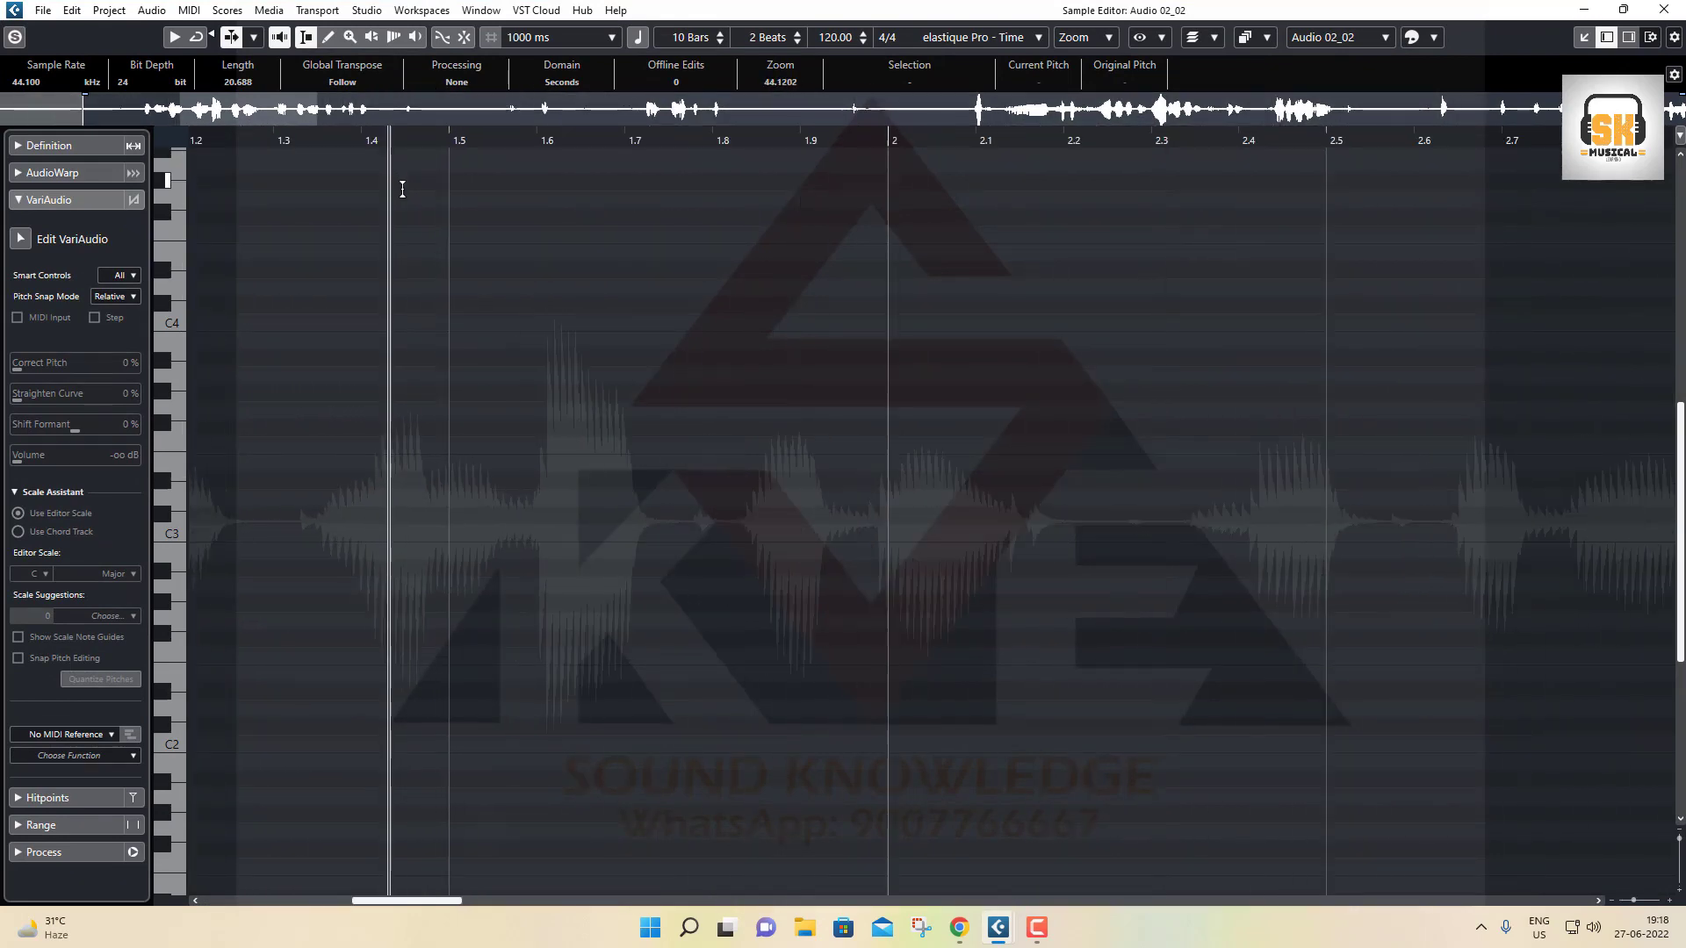
{"action": "left_click_drag", "start_coordinate": [308, 142], "coordinate": [221, 193]}
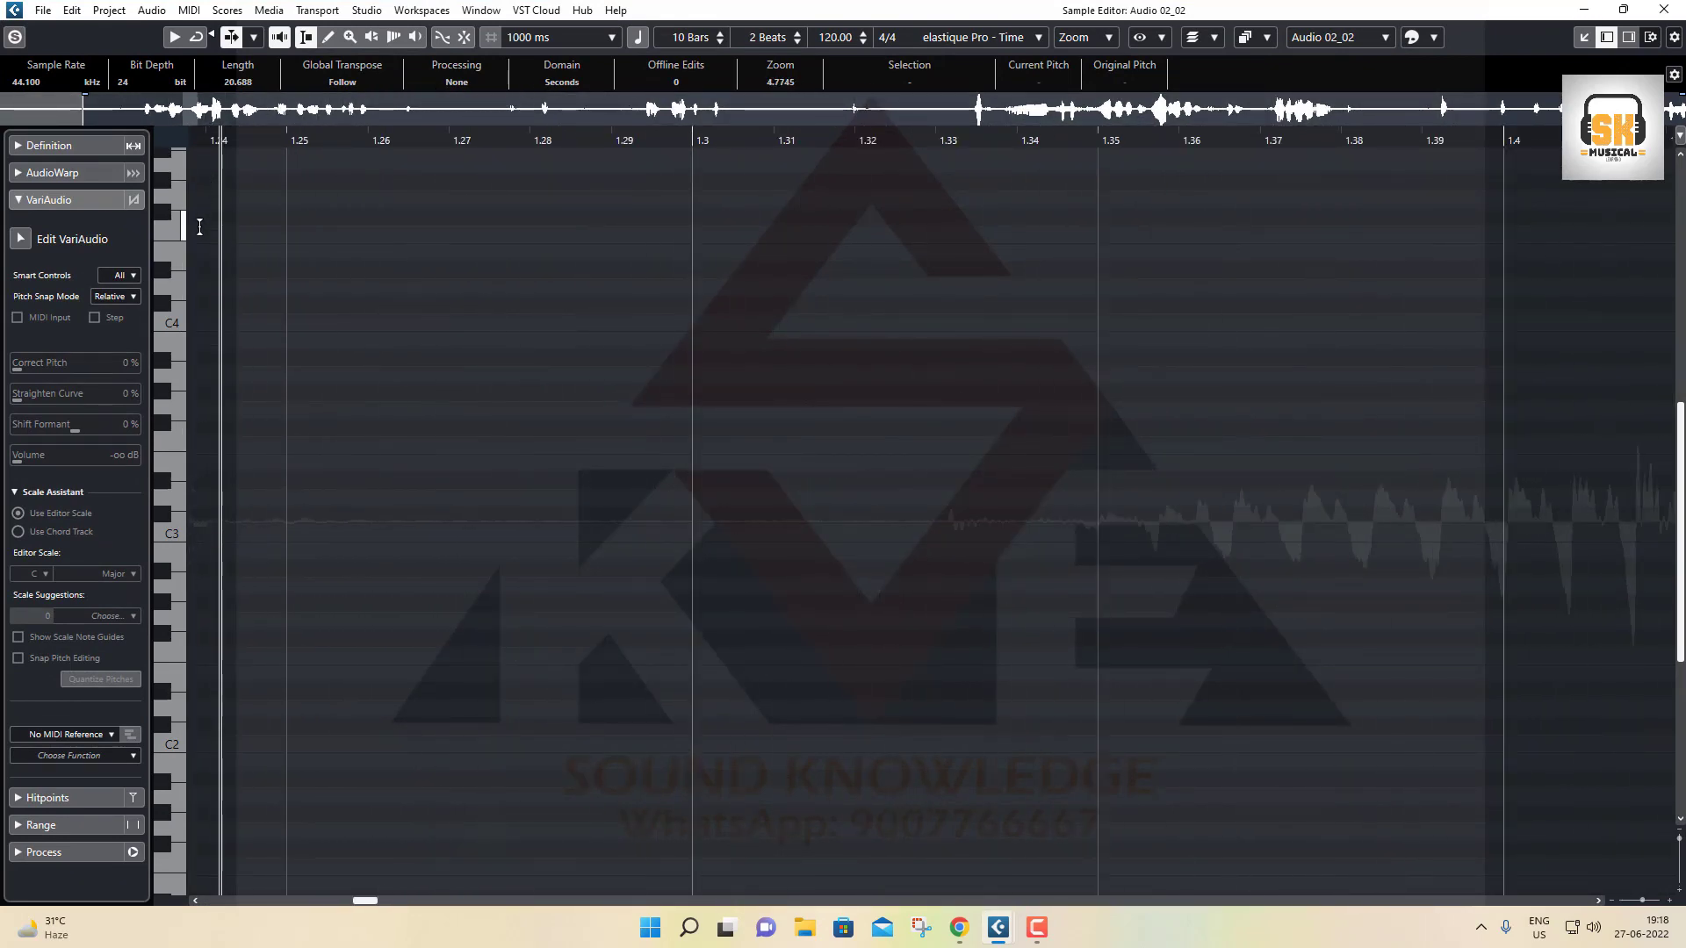
{"action": "left_click_drag", "start_coordinate": [978, 140], "coordinate": [970, 180]}
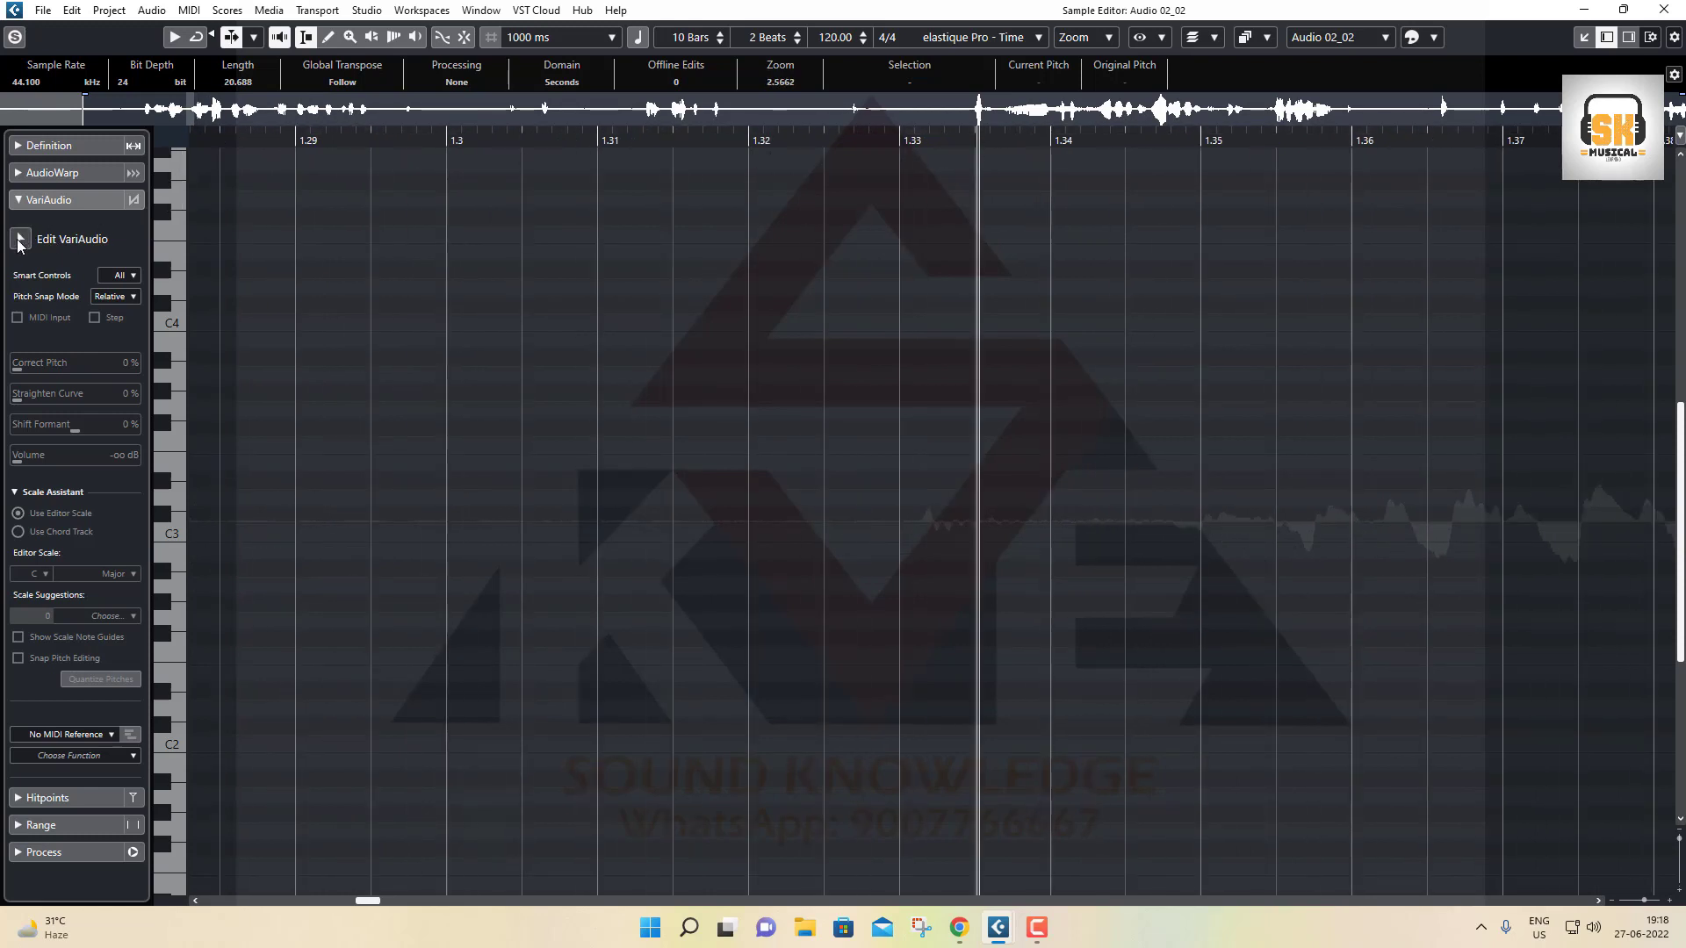
{"action": "left_click", "coordinate": [42, 175]}
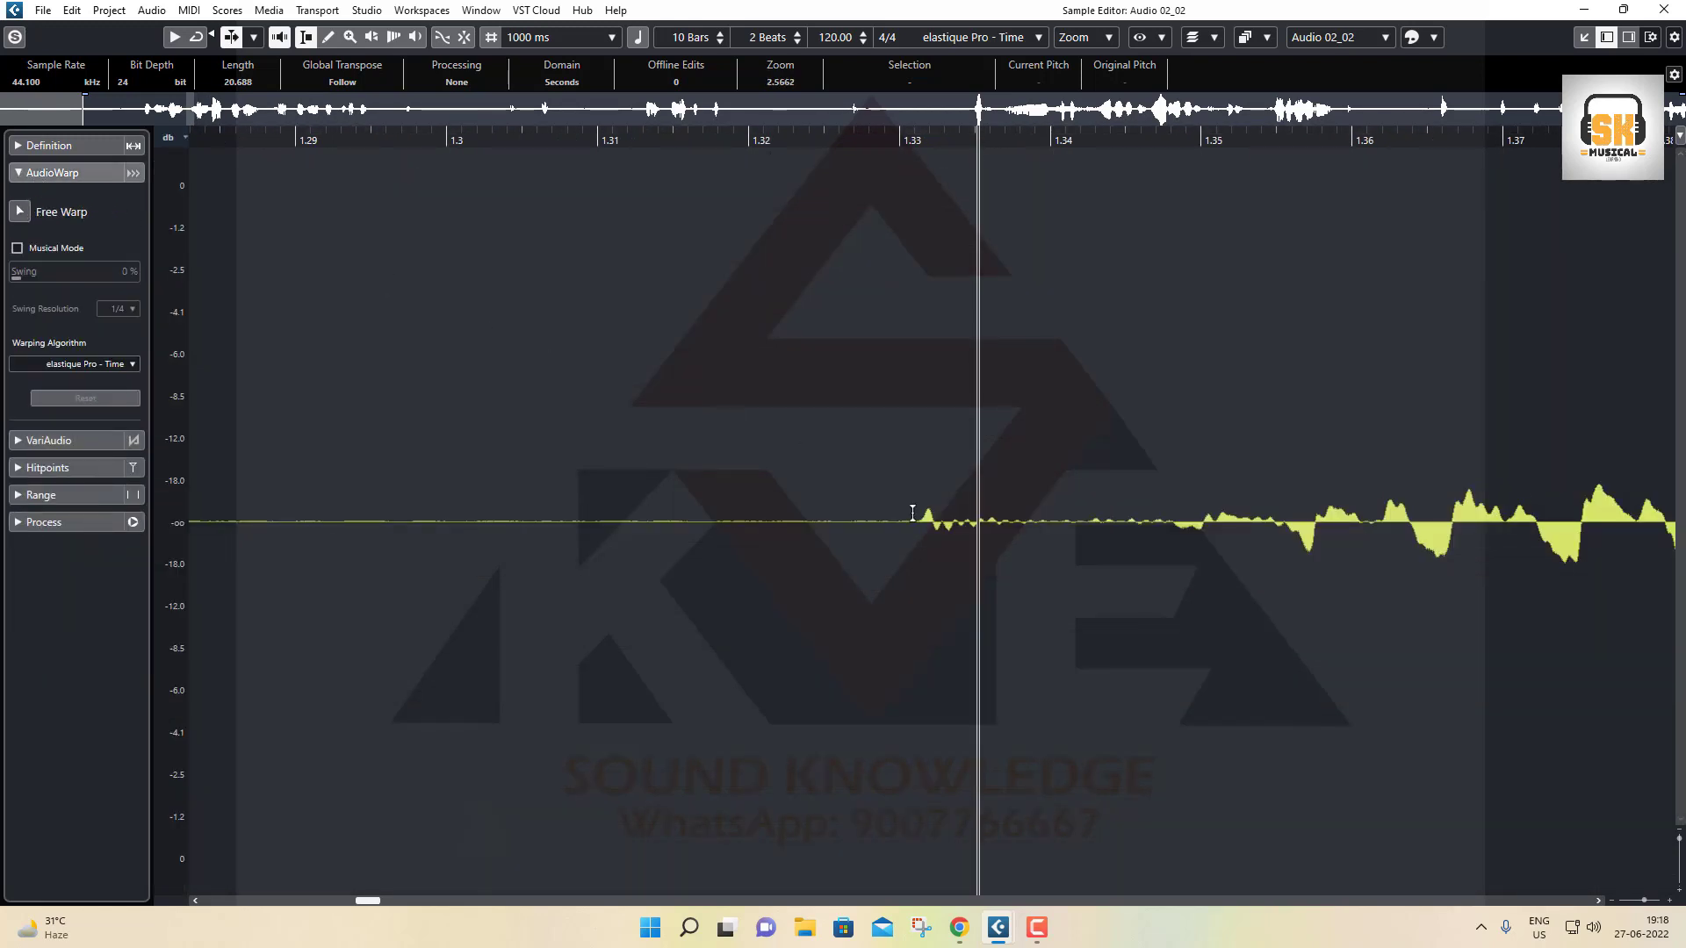
{"action": "mouse_move", "coordinate": [987, 148]}
{"action": "left_mouse_down"}
{"action": "mouse_move", "coordinate": [997, 167]}
{"action": "mouse_move", "coordinate": [998, 136]}
{"action": "left_mouse_up"}
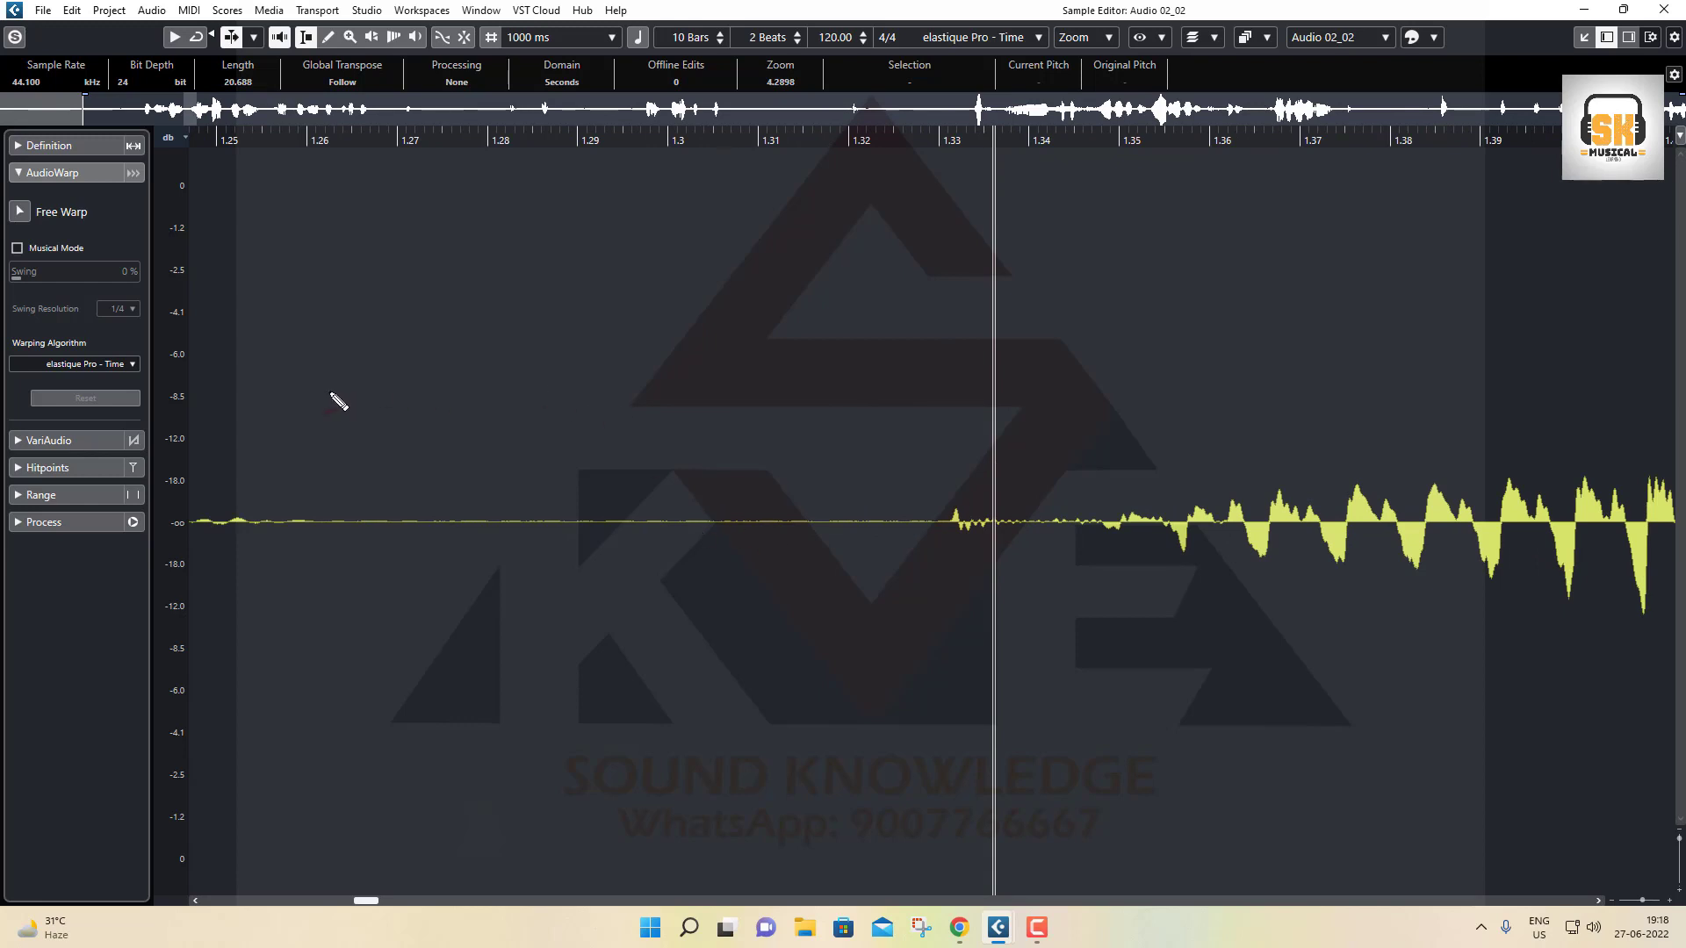
{"action": "mouse_move", "coordinate": [331, 394]}
{"action": "left_mouse_down"}
{"action": "mouse_move", "coordinate": [413, 321]}
{"action": "mouse_move", "coordinate": [480, 325]}
{"action": "mouse_move", "coordinate": [520, 365]}
{"action": "left_mouse_up"}
{"action": "mouse_move", "coordinate": [579, 423]}
{"action": "left_mouse_down"}
{"action": "mouse_move", "coordinate": [711, 429]}
{"action": "mouse_move", "coordinate": [879, 301]}
{"action": "mouse_move", "coordinate": [1008, 329]}
{"action": "left_mouse_up"}
{"action": "mouse_move", "coordinate": [301, 770]}
{"action": "left_mouse_down"}
{"action": "mouse_move", "coordinate": [442, 701]}
{"action": "mouse_move", "coordinate": [496, 623]}
{"action": "mouse_move", "coordinate": [657, 753]}
{"action": "mouse_move", "coordinate": [730, 681]}
{"action": "mouse_move", "coordinate": [784, 749]}
{"action": "mouse_move", "coordinate": [859, 767]}
{"action": "mouse_move", "coordinate": [933, 604]}
{"action": "mouse_move", "coordinate": [985, 613]}
{"action": "mouse_move", "coordinate": [1095, 760]}
{"action": "mouse_move", "coordinate": [1168, 801]}
{"action": "left_mouse_up"}
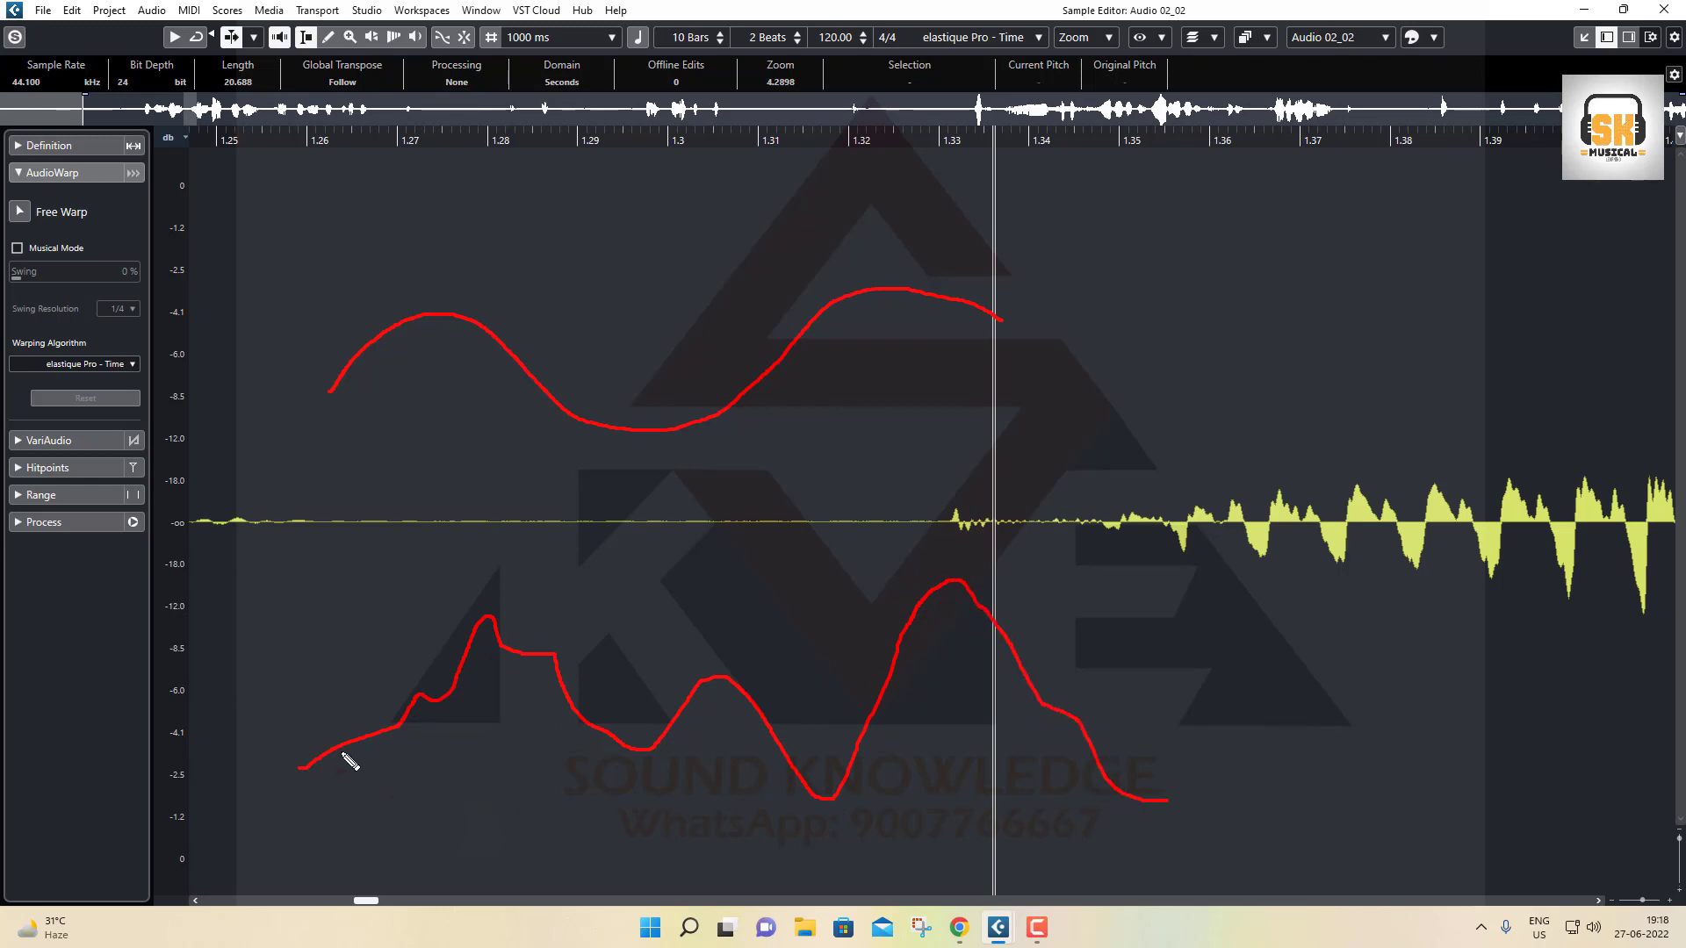
{"action": "left_click_drag", "start_coordinate": [307, 730], "coordinate": [1313, 672]}
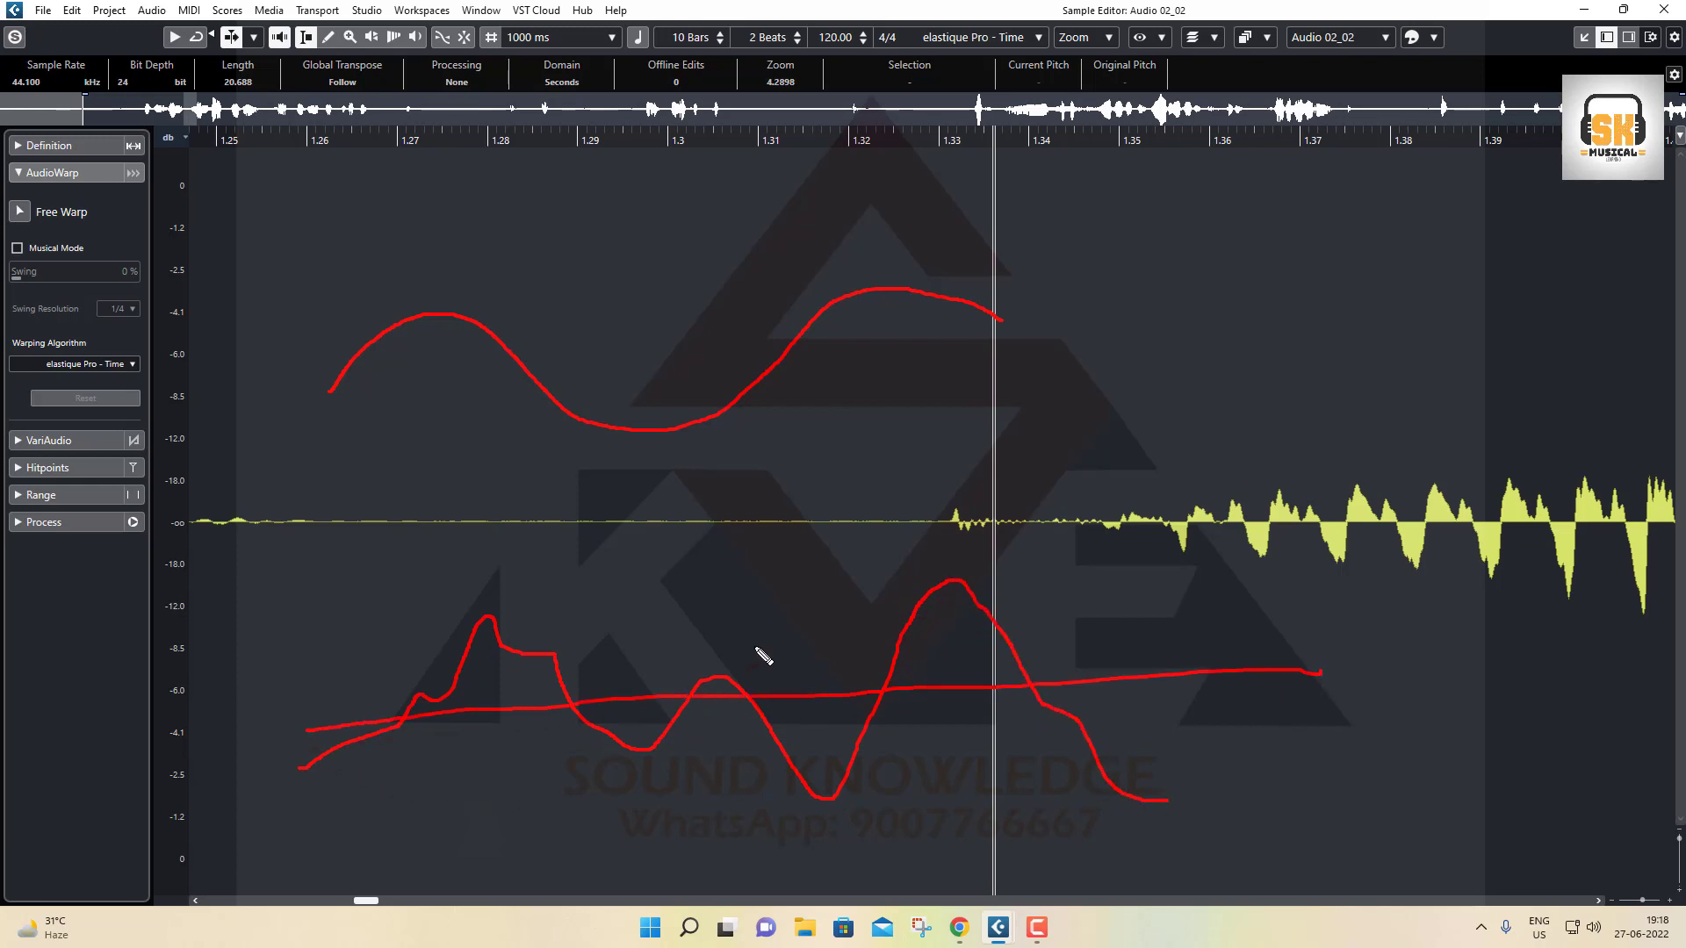
{"action": "left_click_drag", "start_coordinate": [474, 615], "coordinate": [503, 629]}
{"action": "left_click_drag", "start_coordinate": [404, 702], "coordinate": [430, 691]}
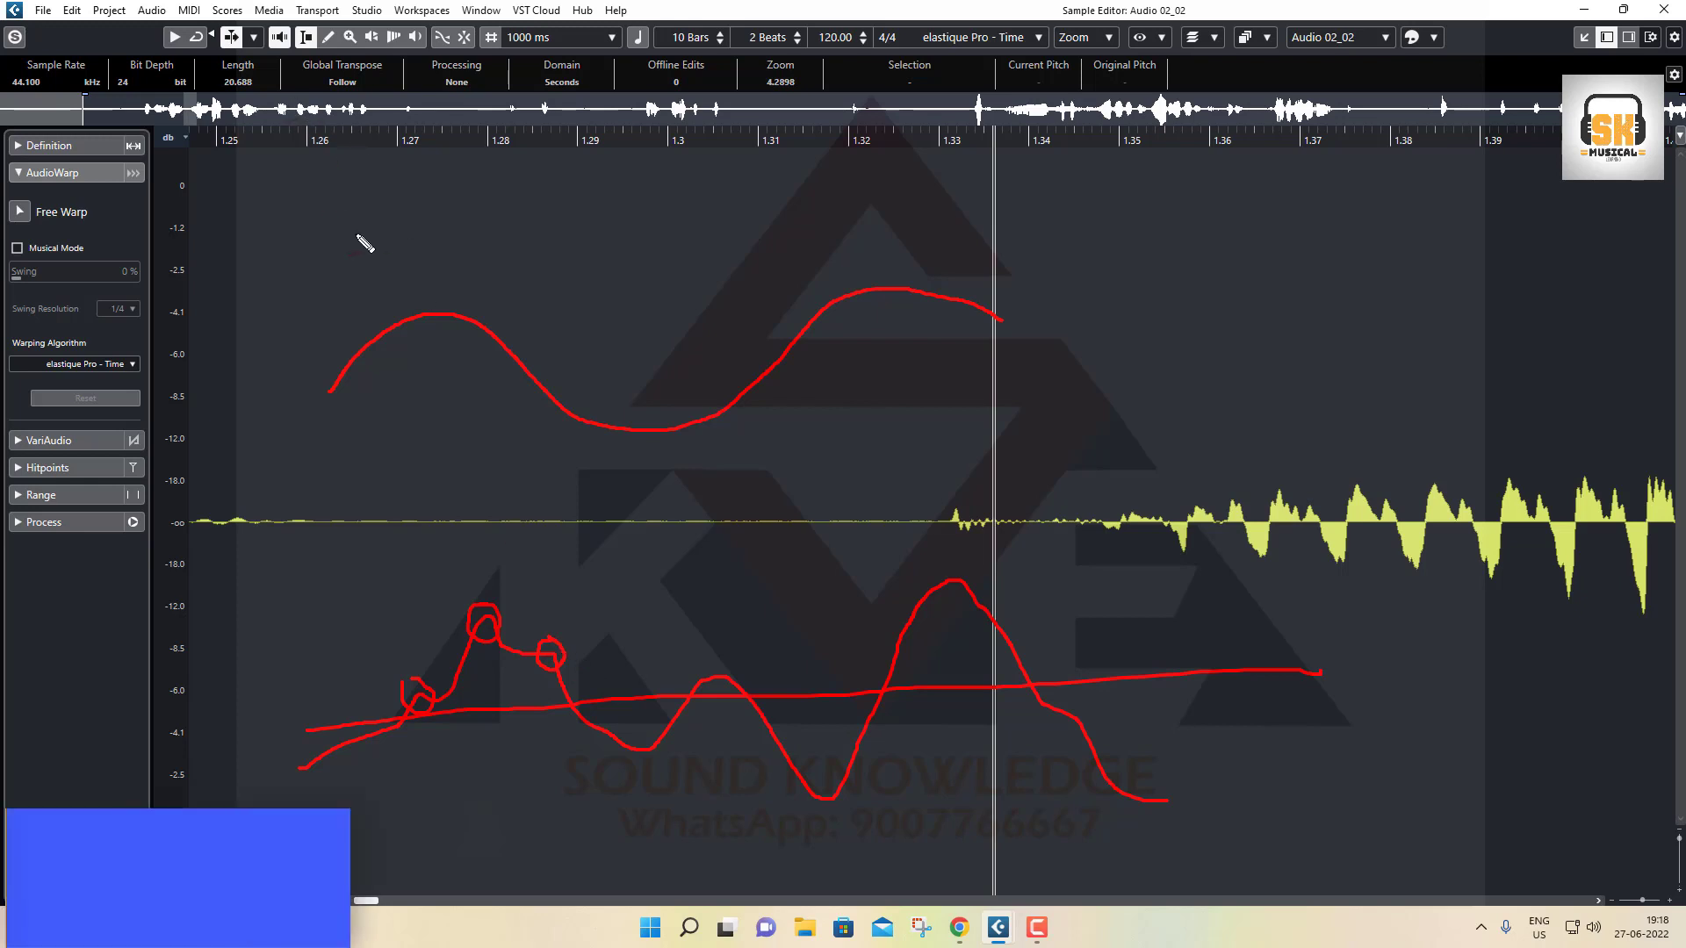
{"action": "key", "text": "Escape"}
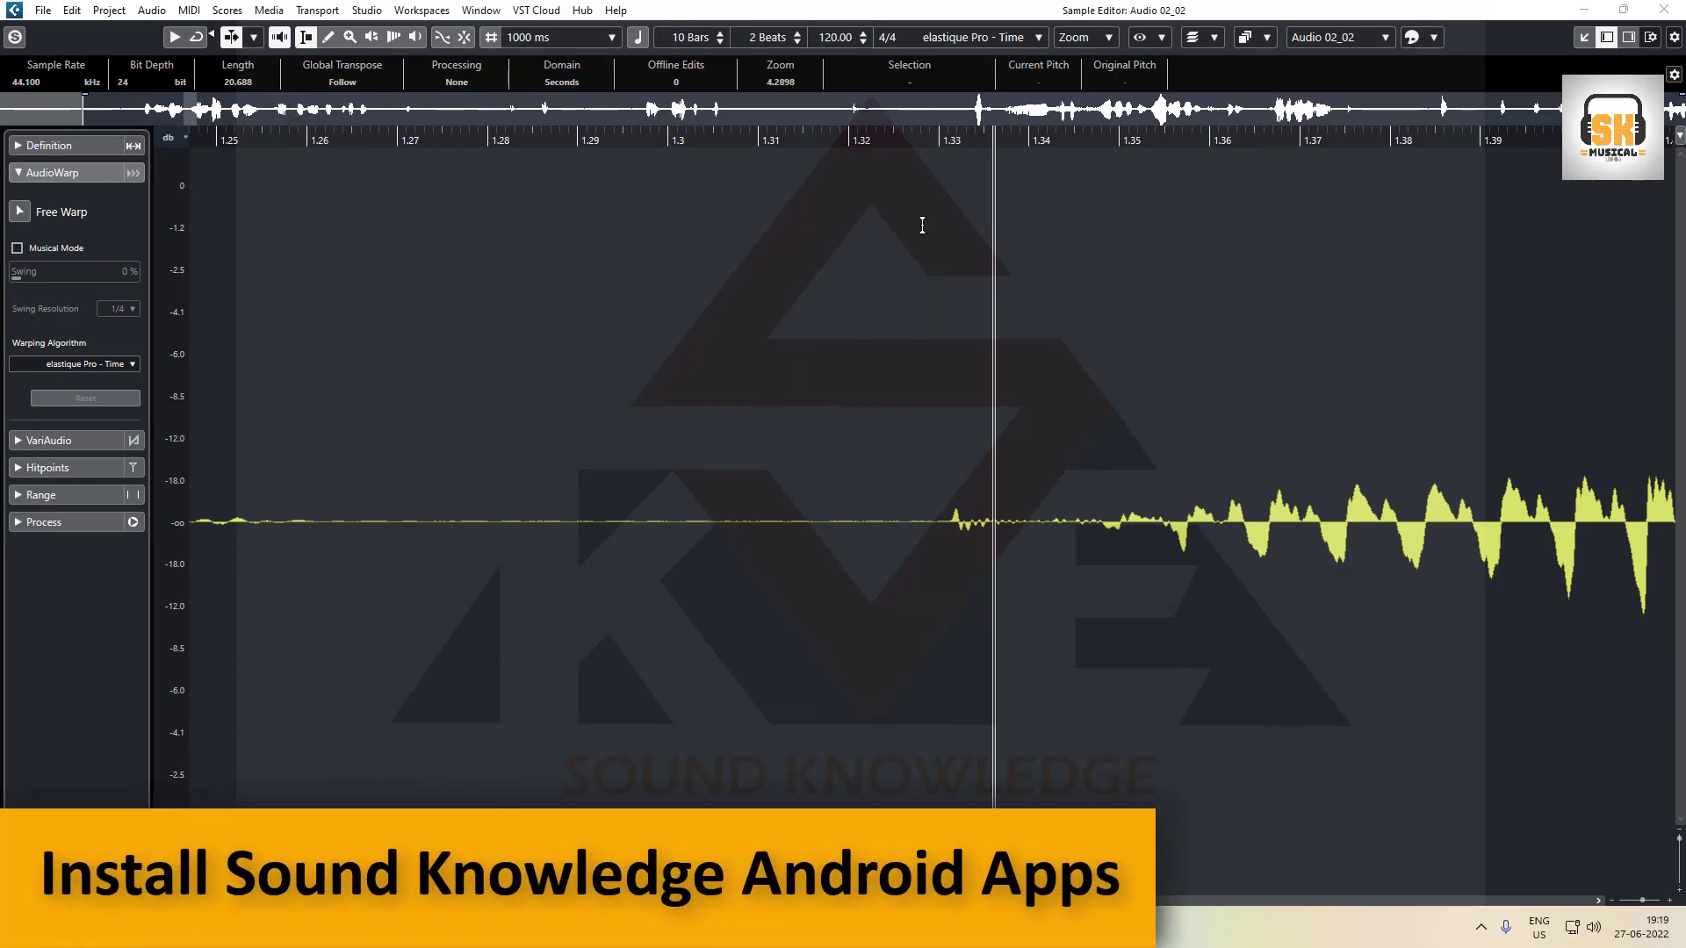
Examine the Audio 02 waveform at the voice onset around 1.356 at sample level and in its wider context.
{"action": "mouse_move", "coordinate": [966, 142]}
{"action": "left_mouse_down"}
{"action": "mouse_move", "coordinate": [983, 200]}
{"action": "mouse_move", "coordinate": [983, 142]}
{"action": "left_mouse_up"}
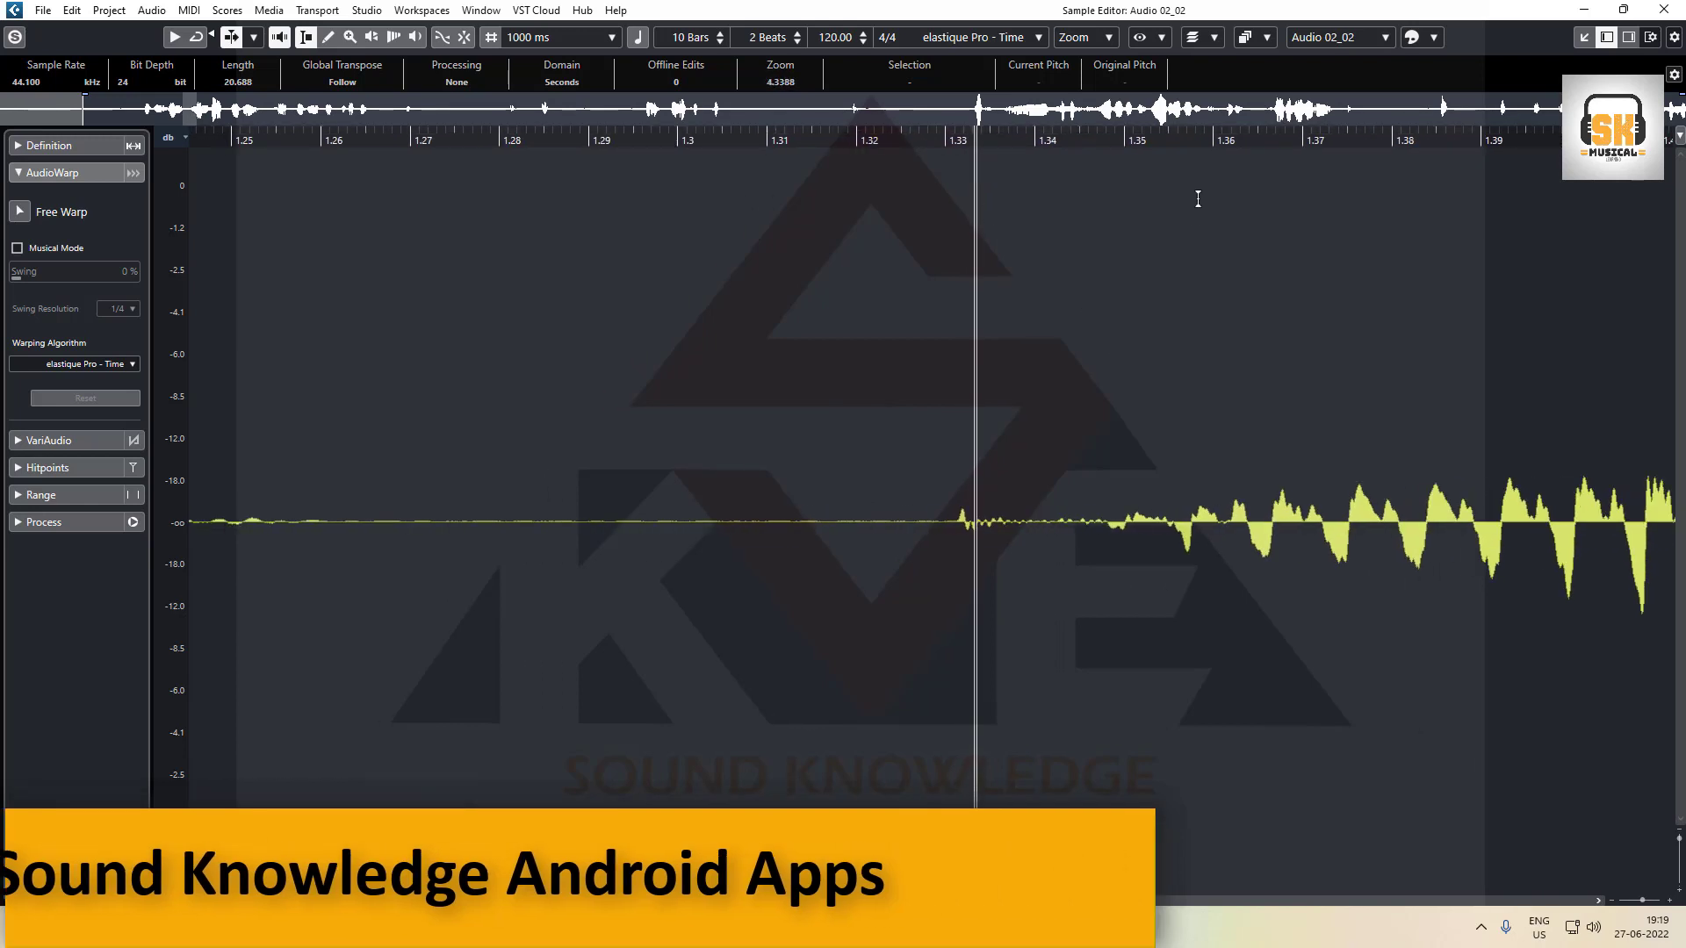
{"action": "left_click_drag", "start_coordinate": [1180, 142], "coordinate": [1192, 196]}
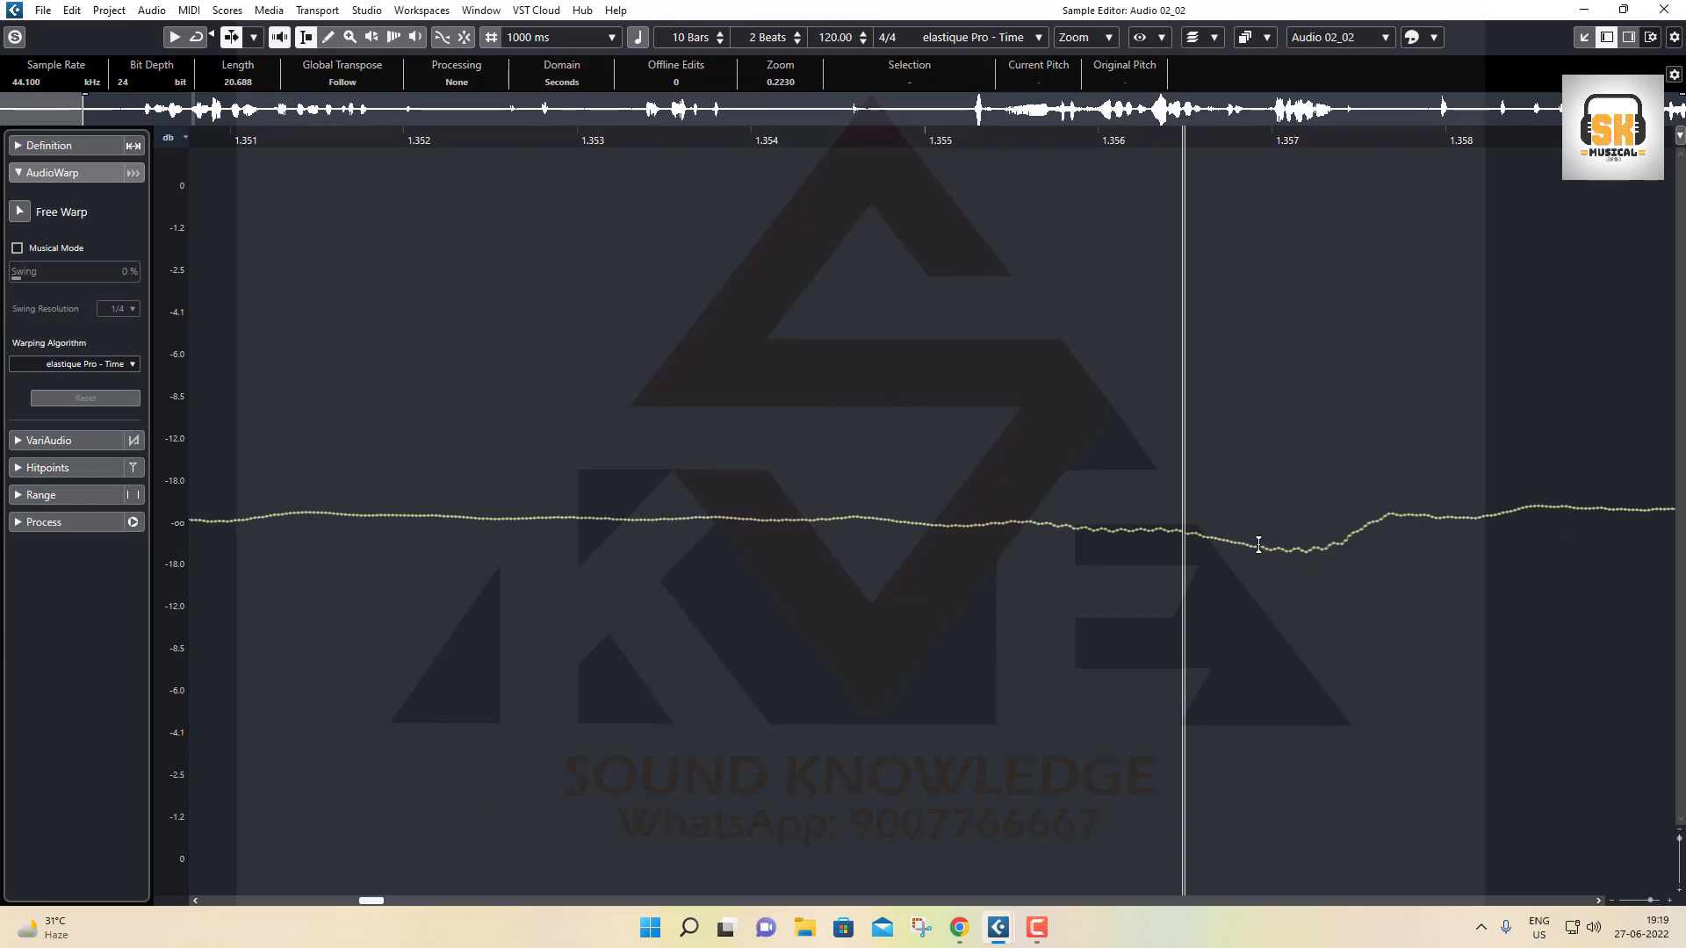
{"action": "left_click_drag", "start_coordinate": [1258, 545], "coordinate": [1222, 540]}
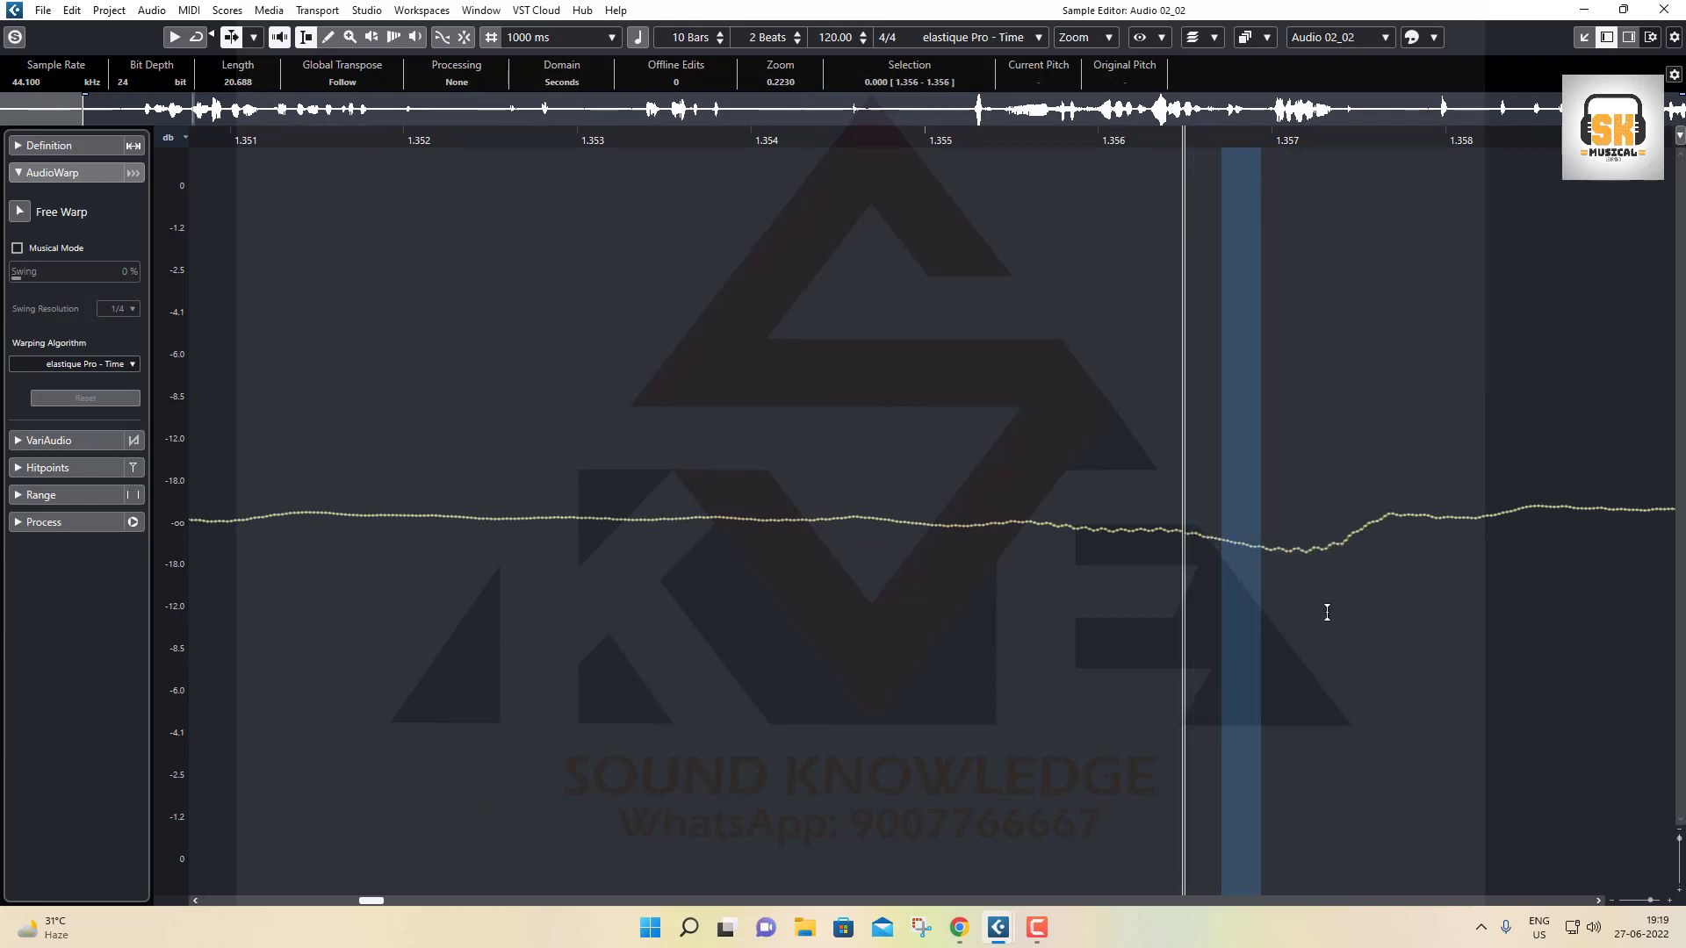
{"action": "key", "text": "g"}
{"action": "key", "text": "g"}
{"action": "key", "text": "g"}
{"action": "key", "text": "g"}
{"action": "key", "text": "g"}
{"action": "key", "text": "g"}
{"action": "key", "text": "g"}
{"action": "key", "text": "g"}
{"action": "key", "text": "g"}
{"action": "key", "text": "g"}
{"action": "key", "text": "g"}
{"action": "key", "text": "g"}
{"action": "key", "text": "g"}
{"action": "key", "text": "g"}
{"action": "key", "text": "g"}
{"action": "key", "text": "g"}
{"action": "key", "text": "g"}
{"action": "key", "text": "g"}
{"action": "key", "text": "g"}
{"action": "key", "text": "g"}
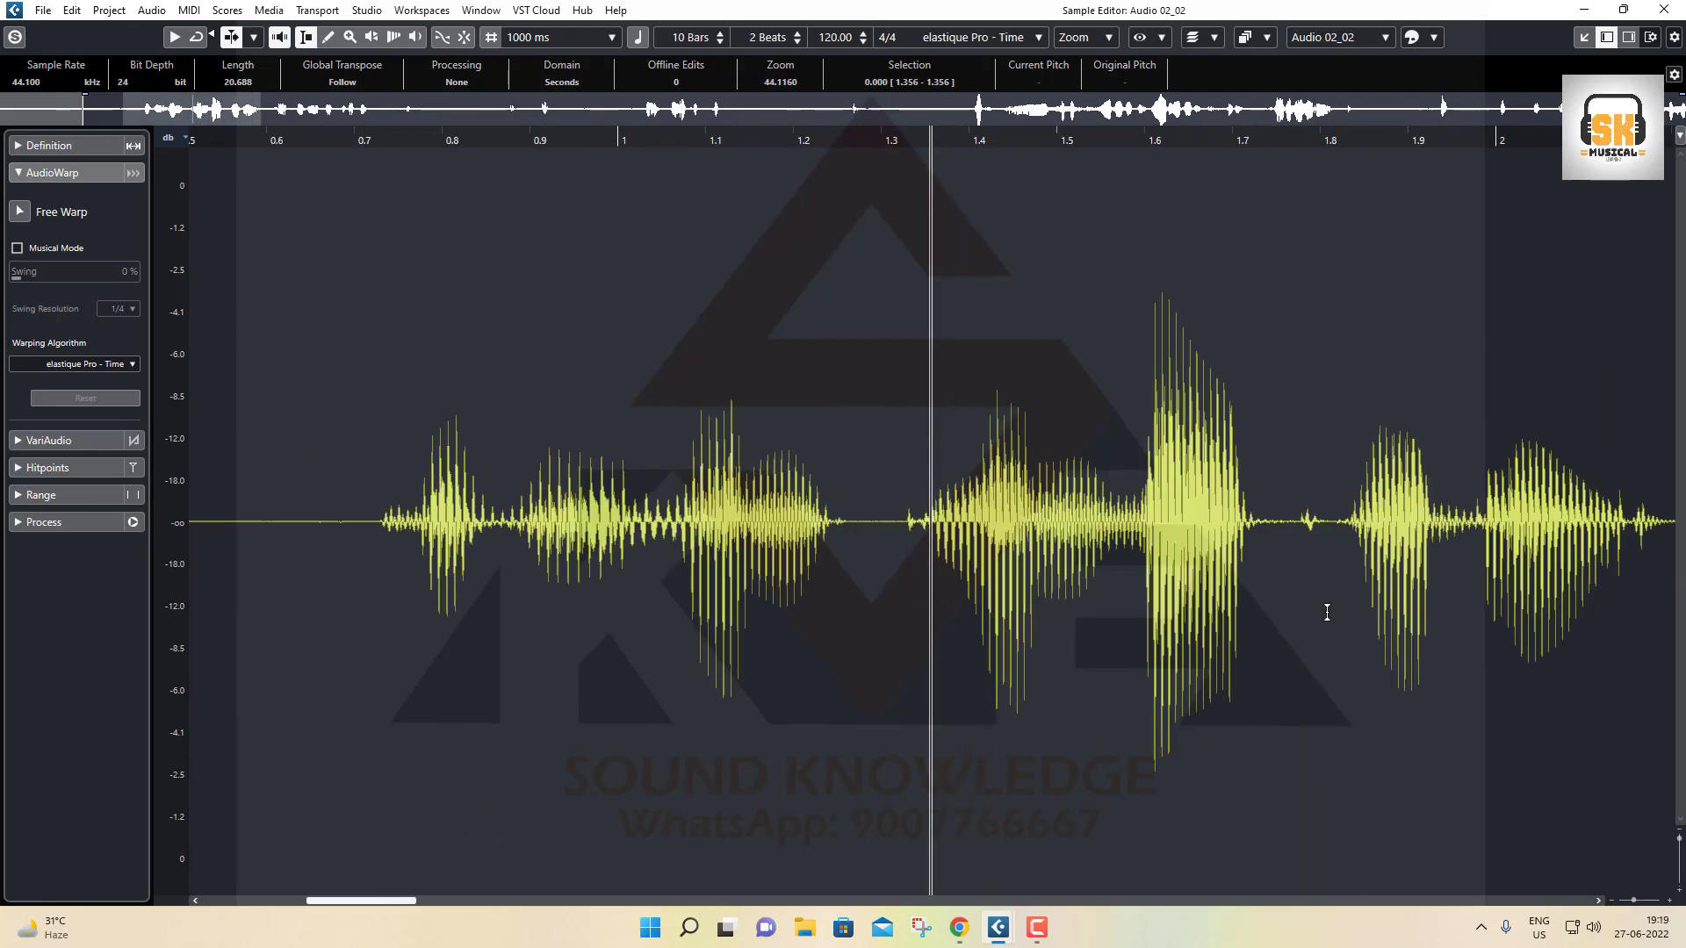
{"action": "key", "text": "g"}
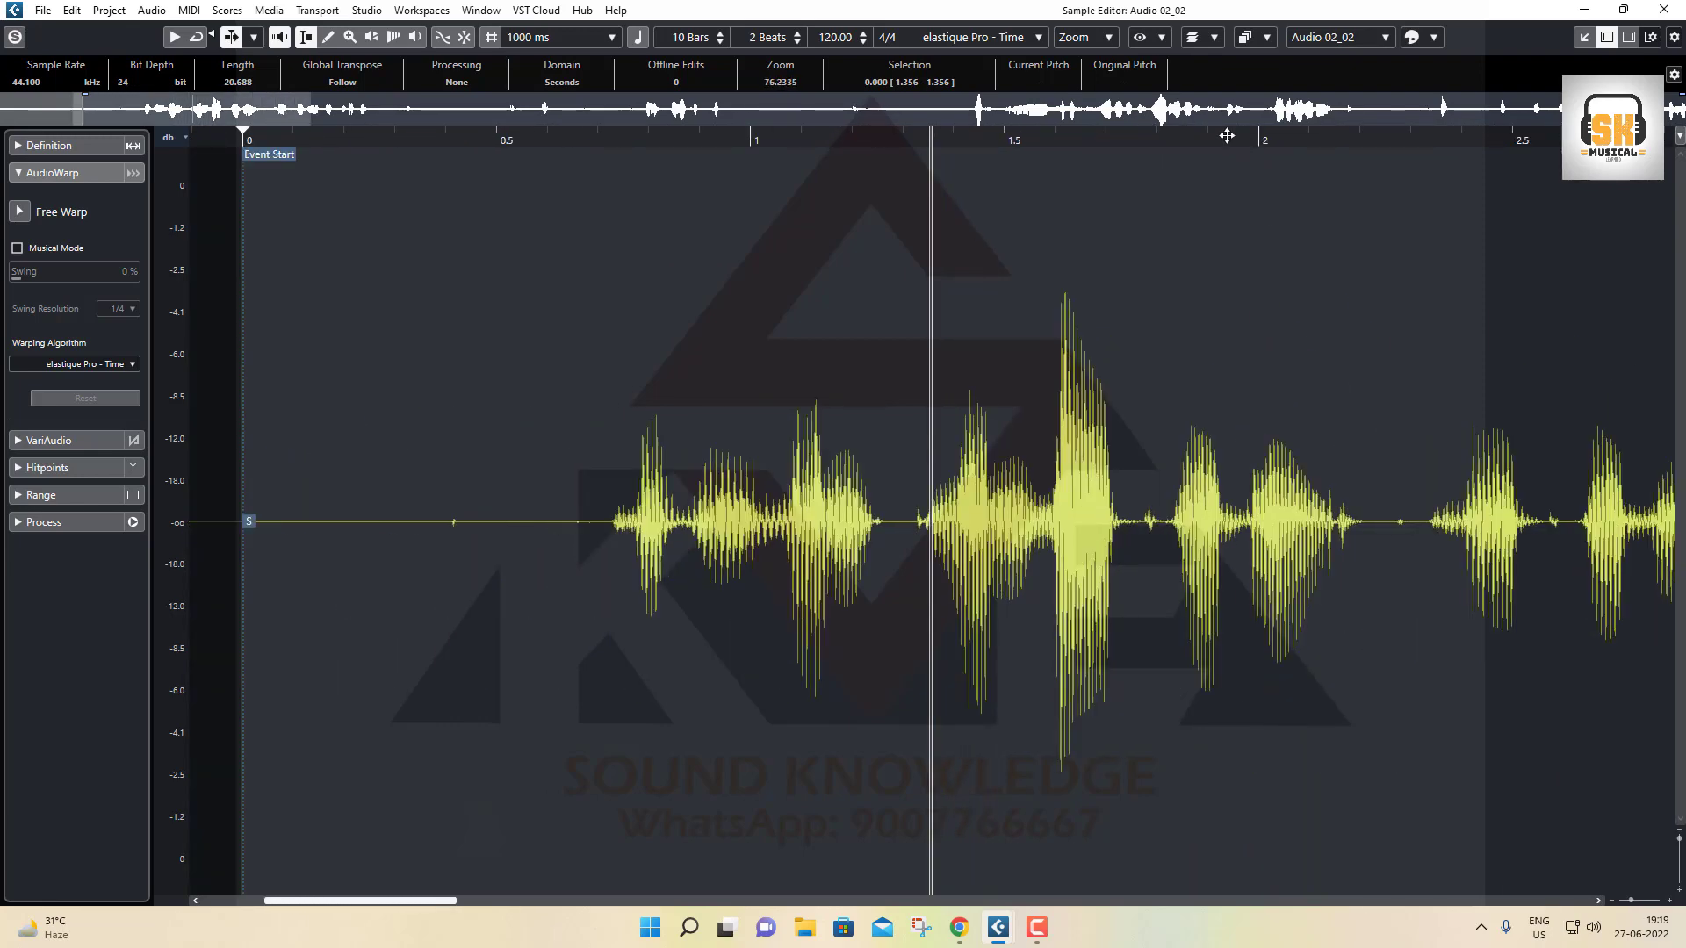
Examine the faint noise before the next voiced part and mark the range from 1.784 to 1.791.
{"action": "left_click_drag", "start_coordinate": [1196, 141], "coordinate": [1207, 193]}
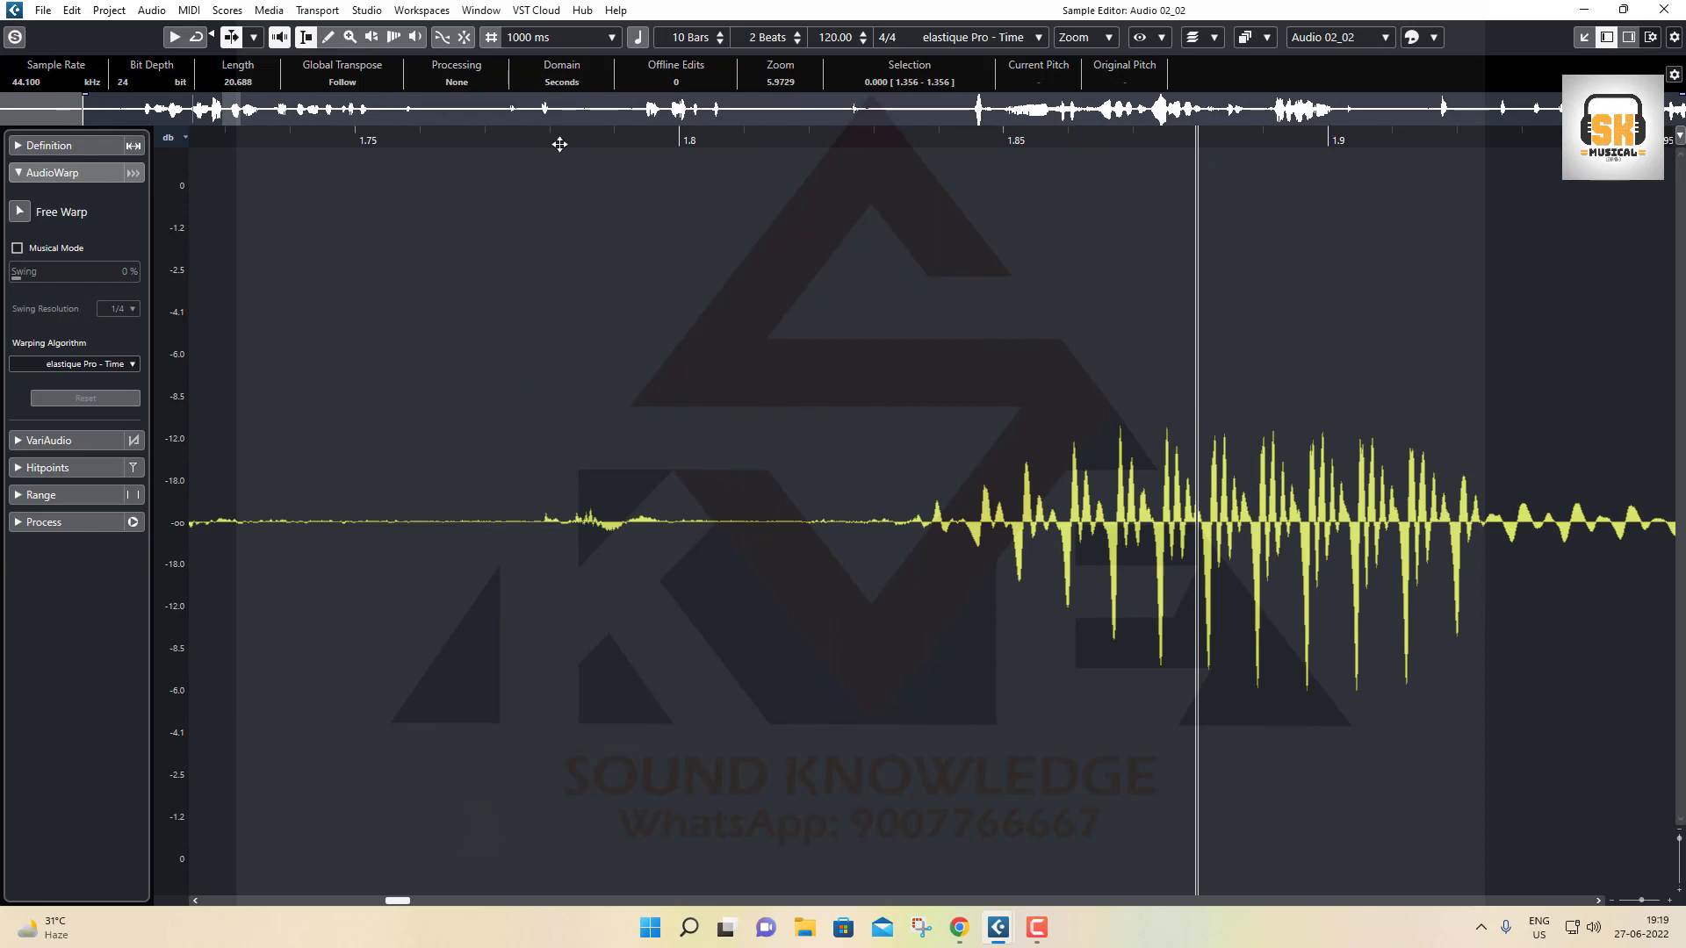
{"action": "left_click_drag", "start_coordinate": [559, 144], "coordinate": [576, 197]}
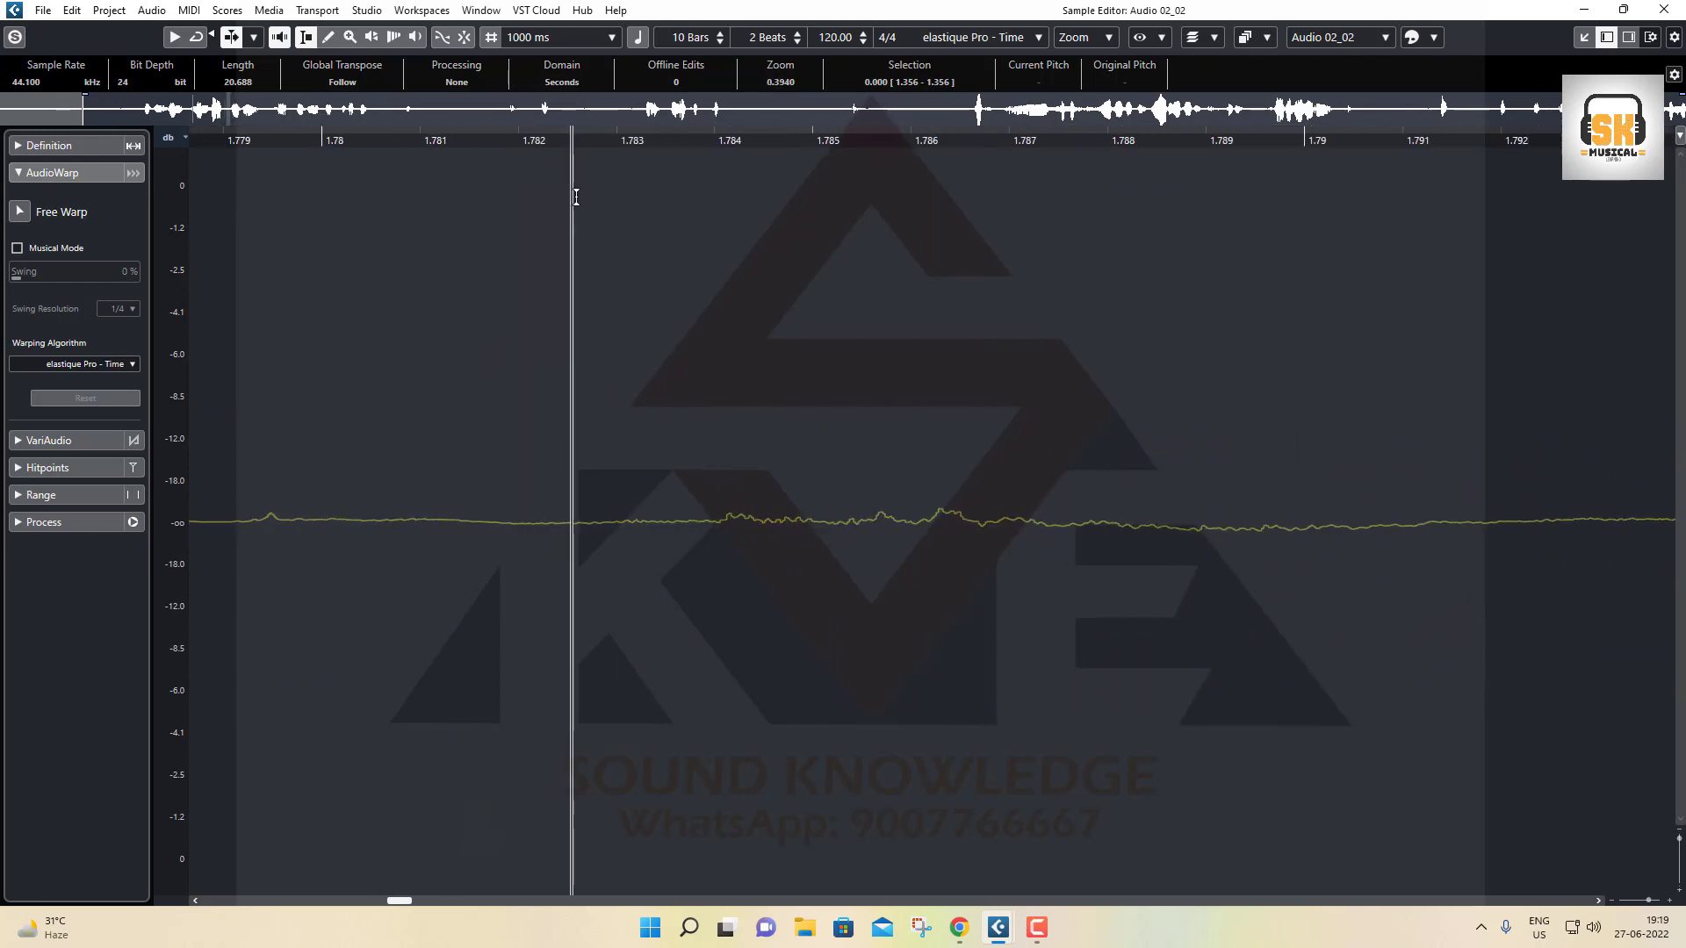
{"action": "left_click_drag", "start_coordinate": [719, 523], "coordinate": [1432, 535]}
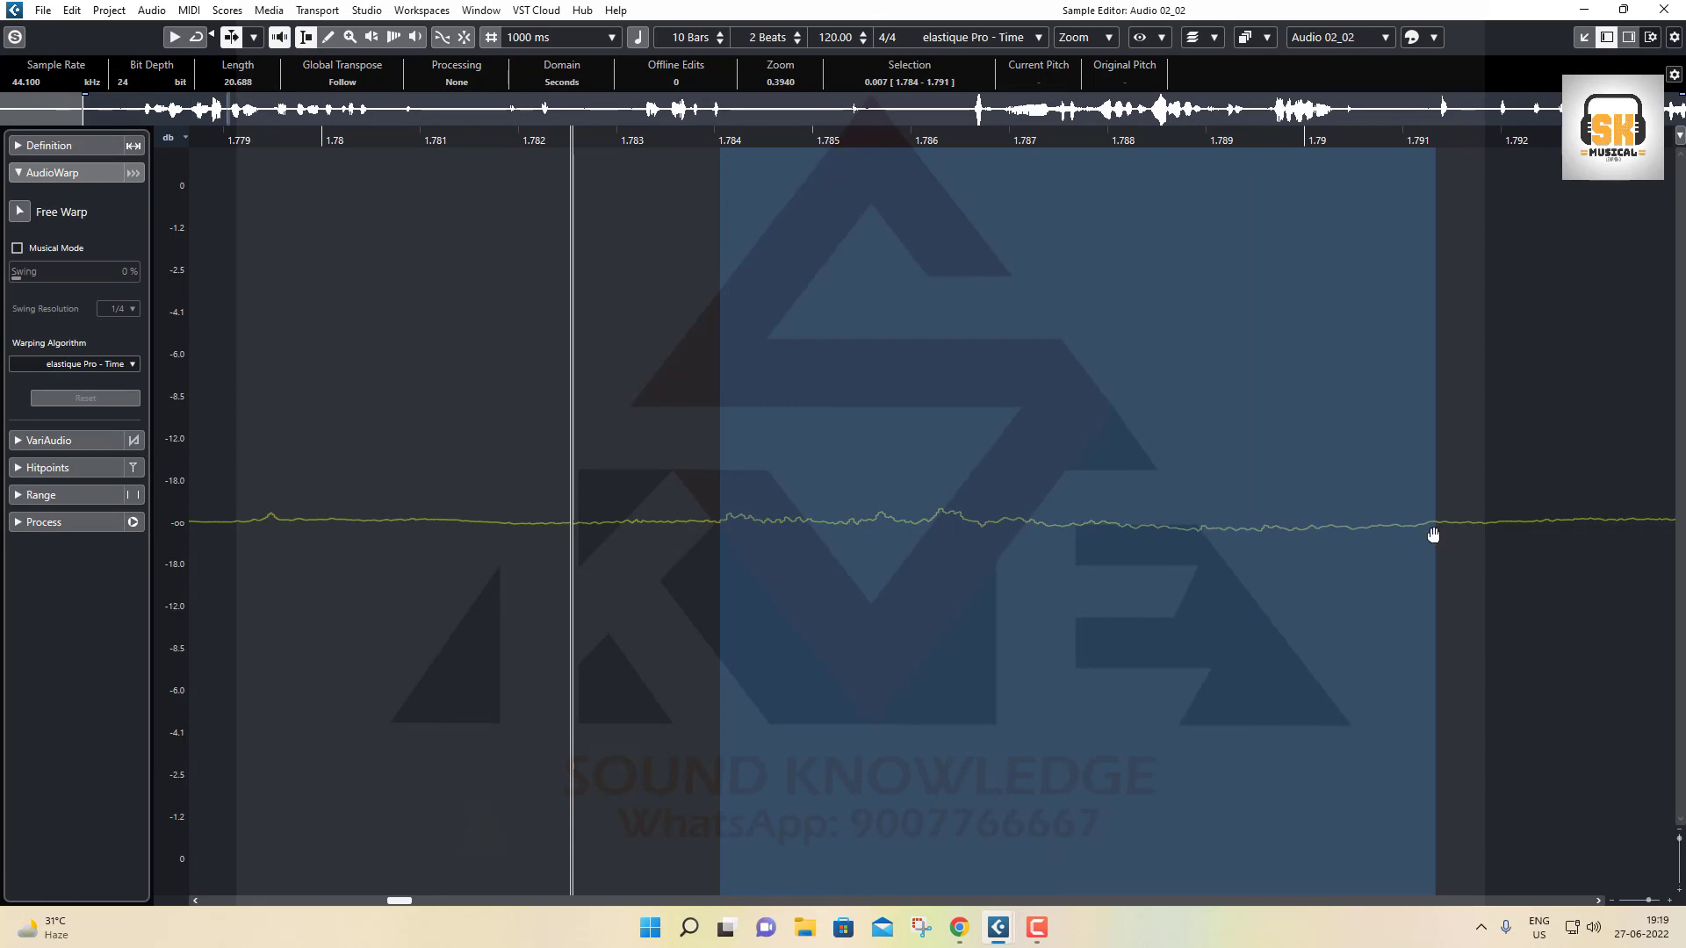
{"action": "left_click", "coordinate": [261, 522]}
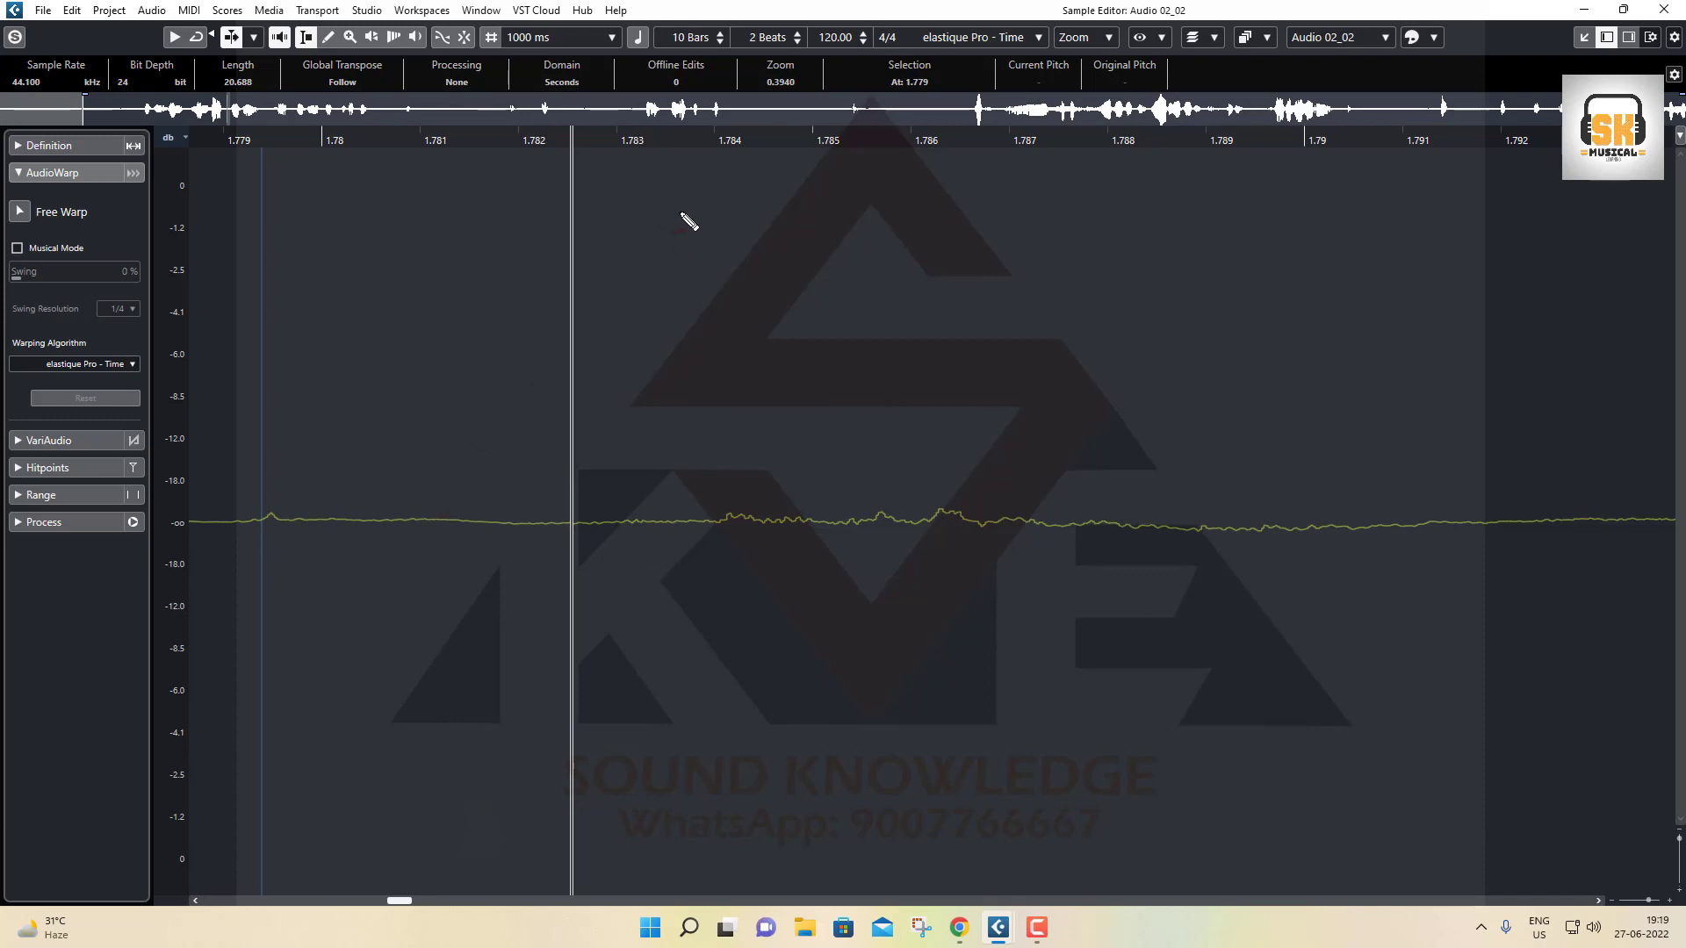
{"action": "mouse_move", "coordinate": [707, 202]}
{"action": "left_mouse_down"}
{"action": "mouse_move", "coordinate": [707, 301]}
{"action": "mouse_move", "coordinate": [1069, 307]}
{"action": "mouse_move", "coordinate": [1056, 207]}
{"action": "mouse_move", "coordinate": [702, 198]}
{"action": "left_mouse_up"}
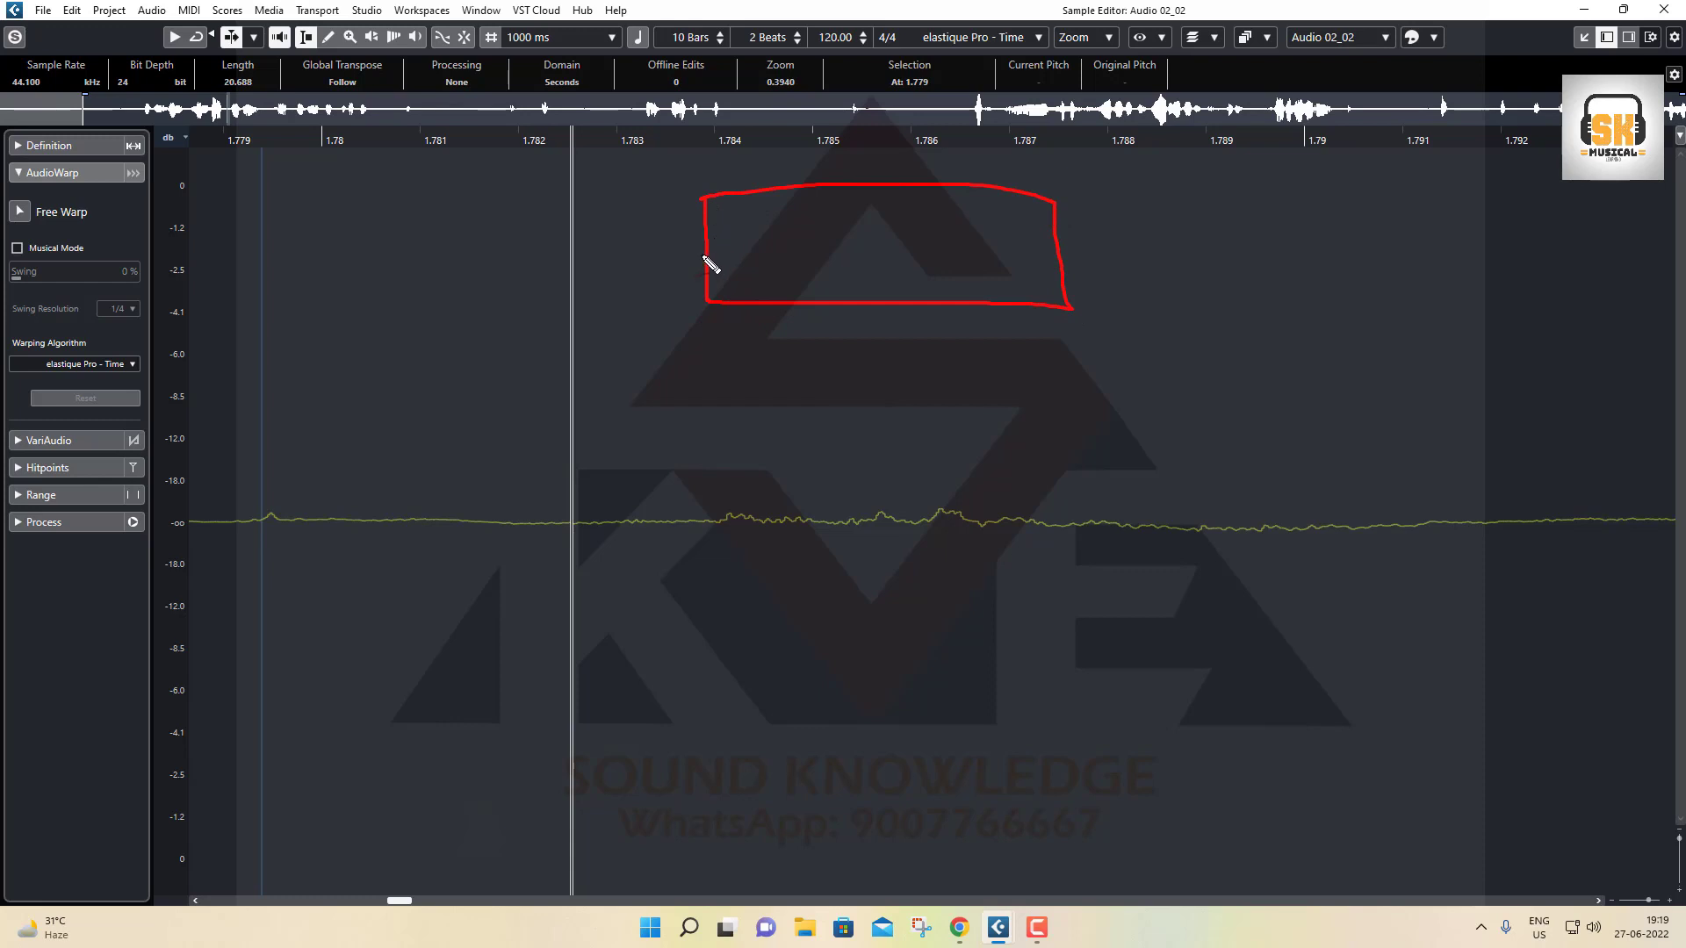
{"action": "left_click_drag", "start_coordinate": [705, 257], "coordinate": [1063, 256]}
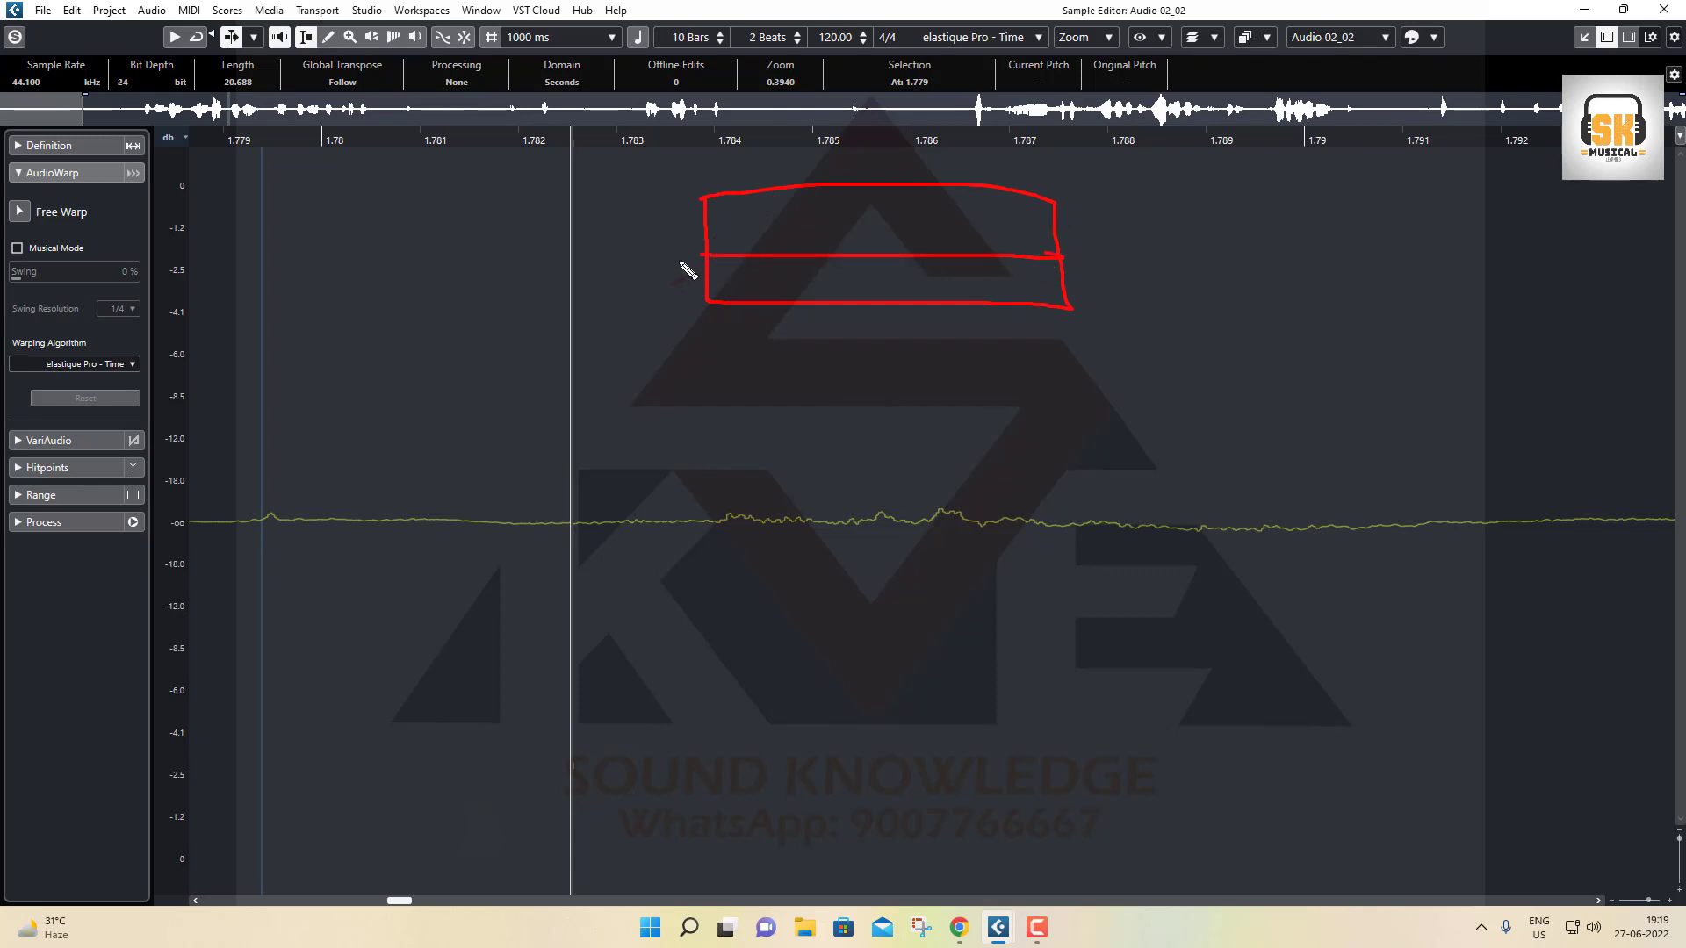
{"action": "mouse_move", "coordinate": [720, 247]}
{"action": "left_mouse_down"}
{"action": "mouse_move", "coordinate": [771, 206]}
{"action": "mouse_move", "coordinate": [915, 288]}
{"action": "mouse_move", "coordinate": [980, 201]}
{"action": "mouse_move", "coordinate": [1064, 293]}
{"action": "left_mouse_up"}
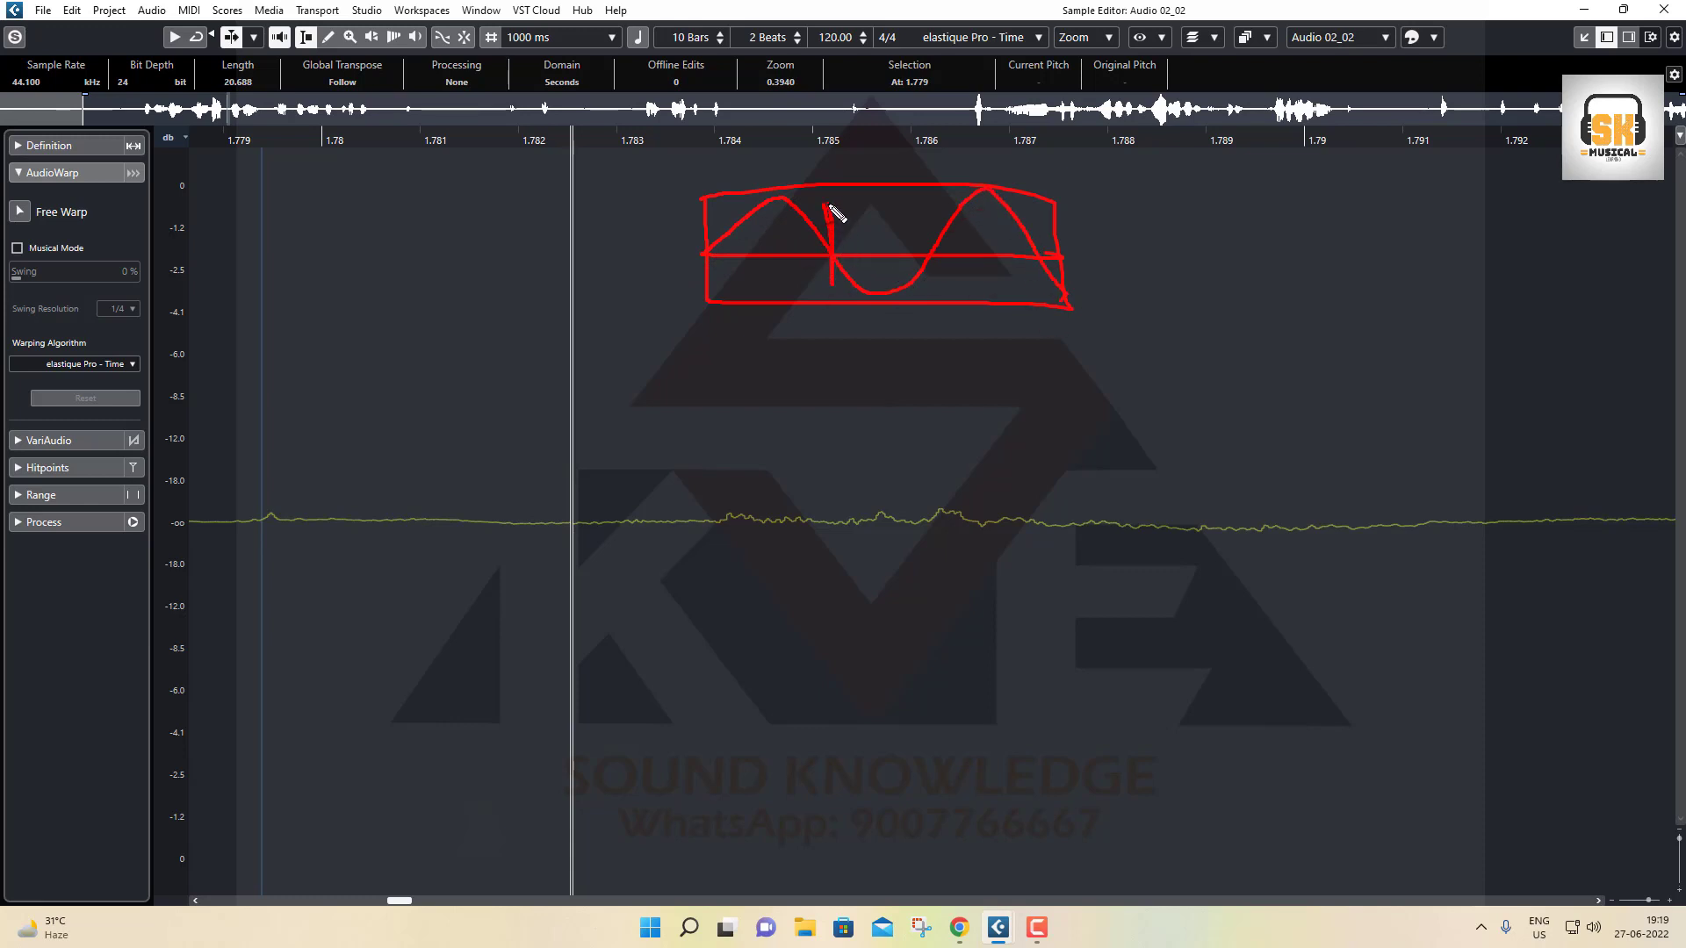
{"action": "left_click_drag", "start_coordinate": [830, 207], "coordinate": [831, 281]}
{"action": "key", "text": "Escape"}
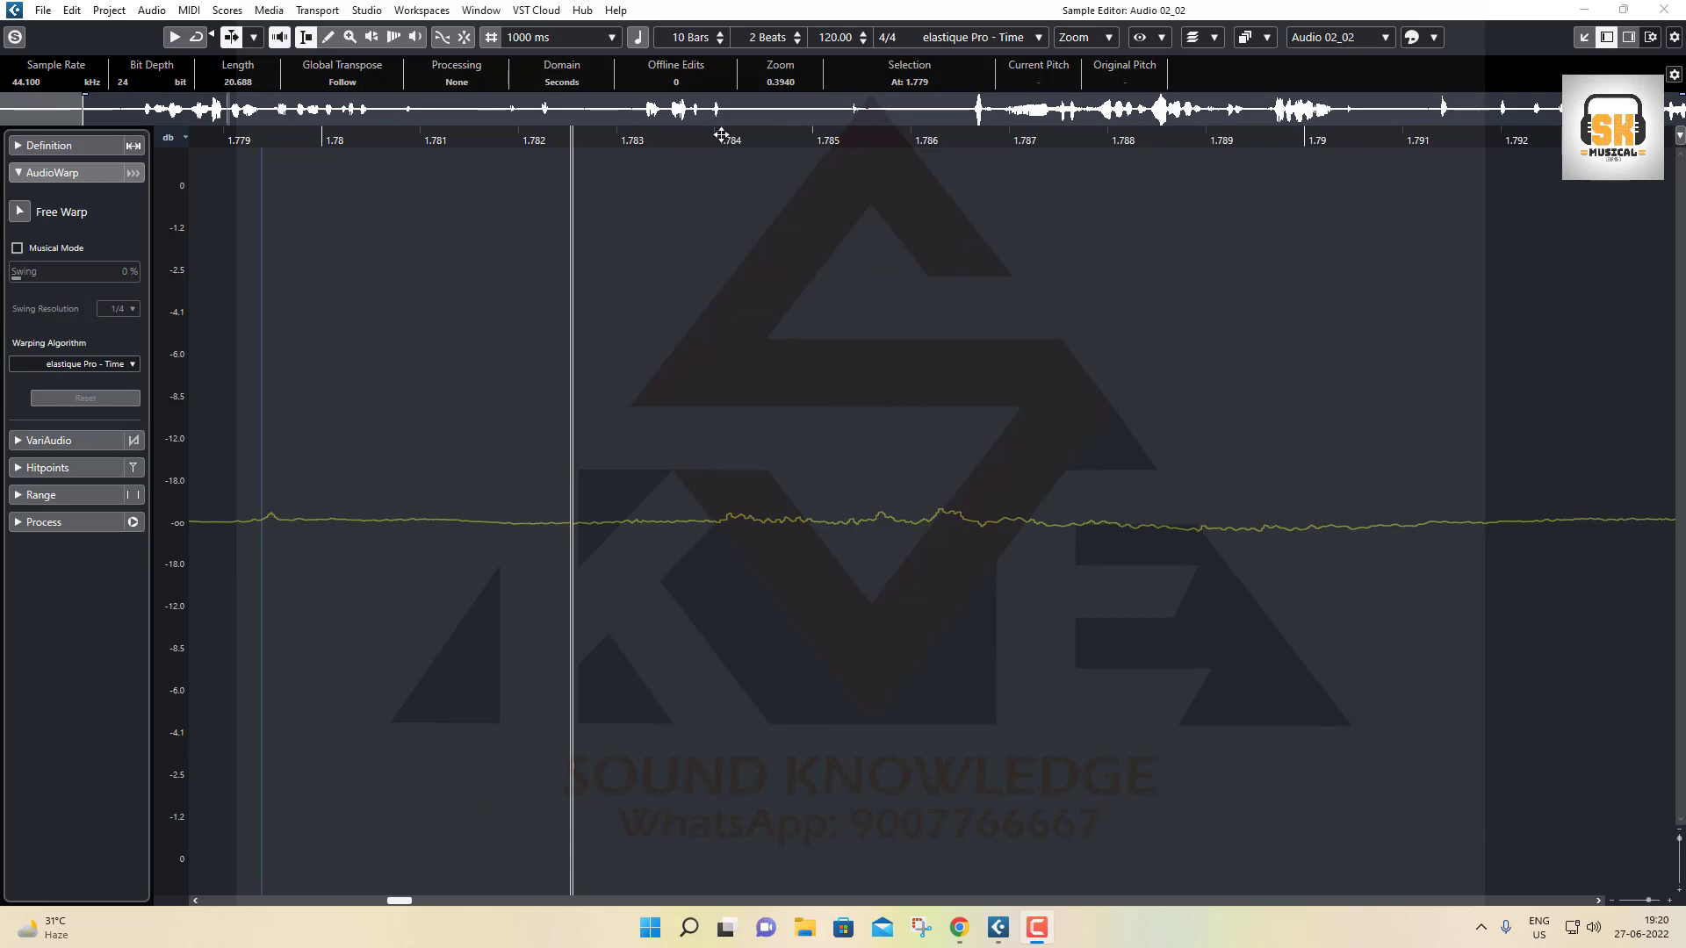
Redraw the waveform nearly flat between 1.784 and 1.785 with the Draw tool.
{"action": "left_click_drag", "start_coordinate": [720, 134], "coordinate": [739, 194]}
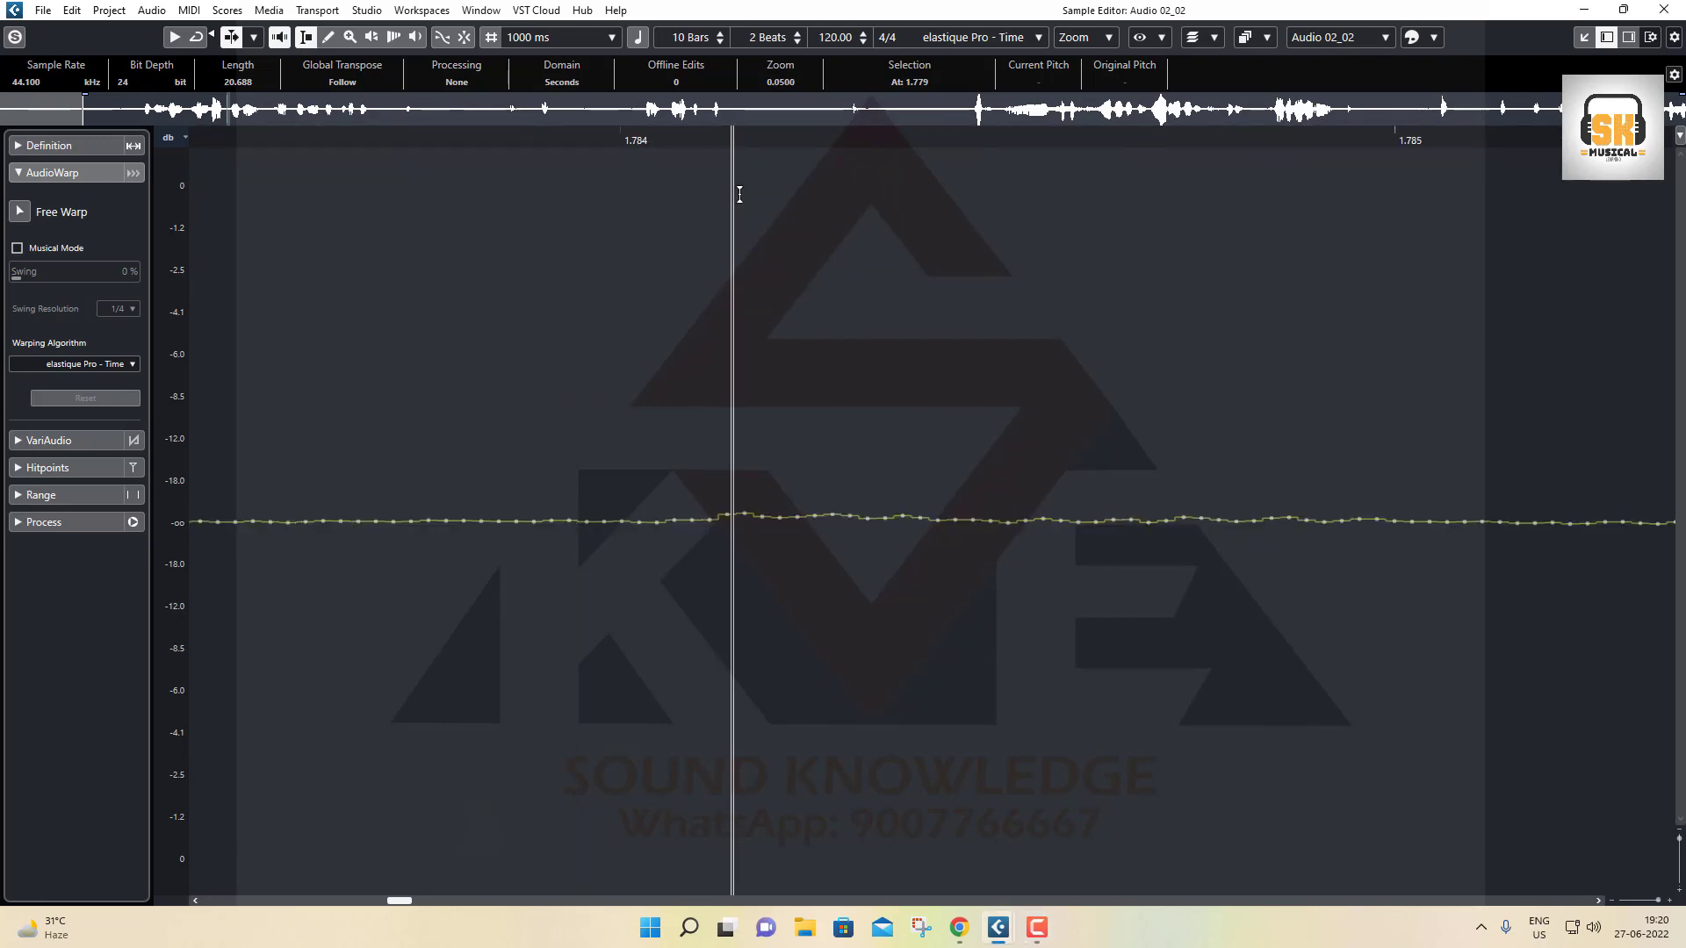
{"action": "left_click", "coordinate": [328, 35]}
{"action": "left_click_drag", "start_coordinate": [722, 513], "coordinate": [1400, 522]}
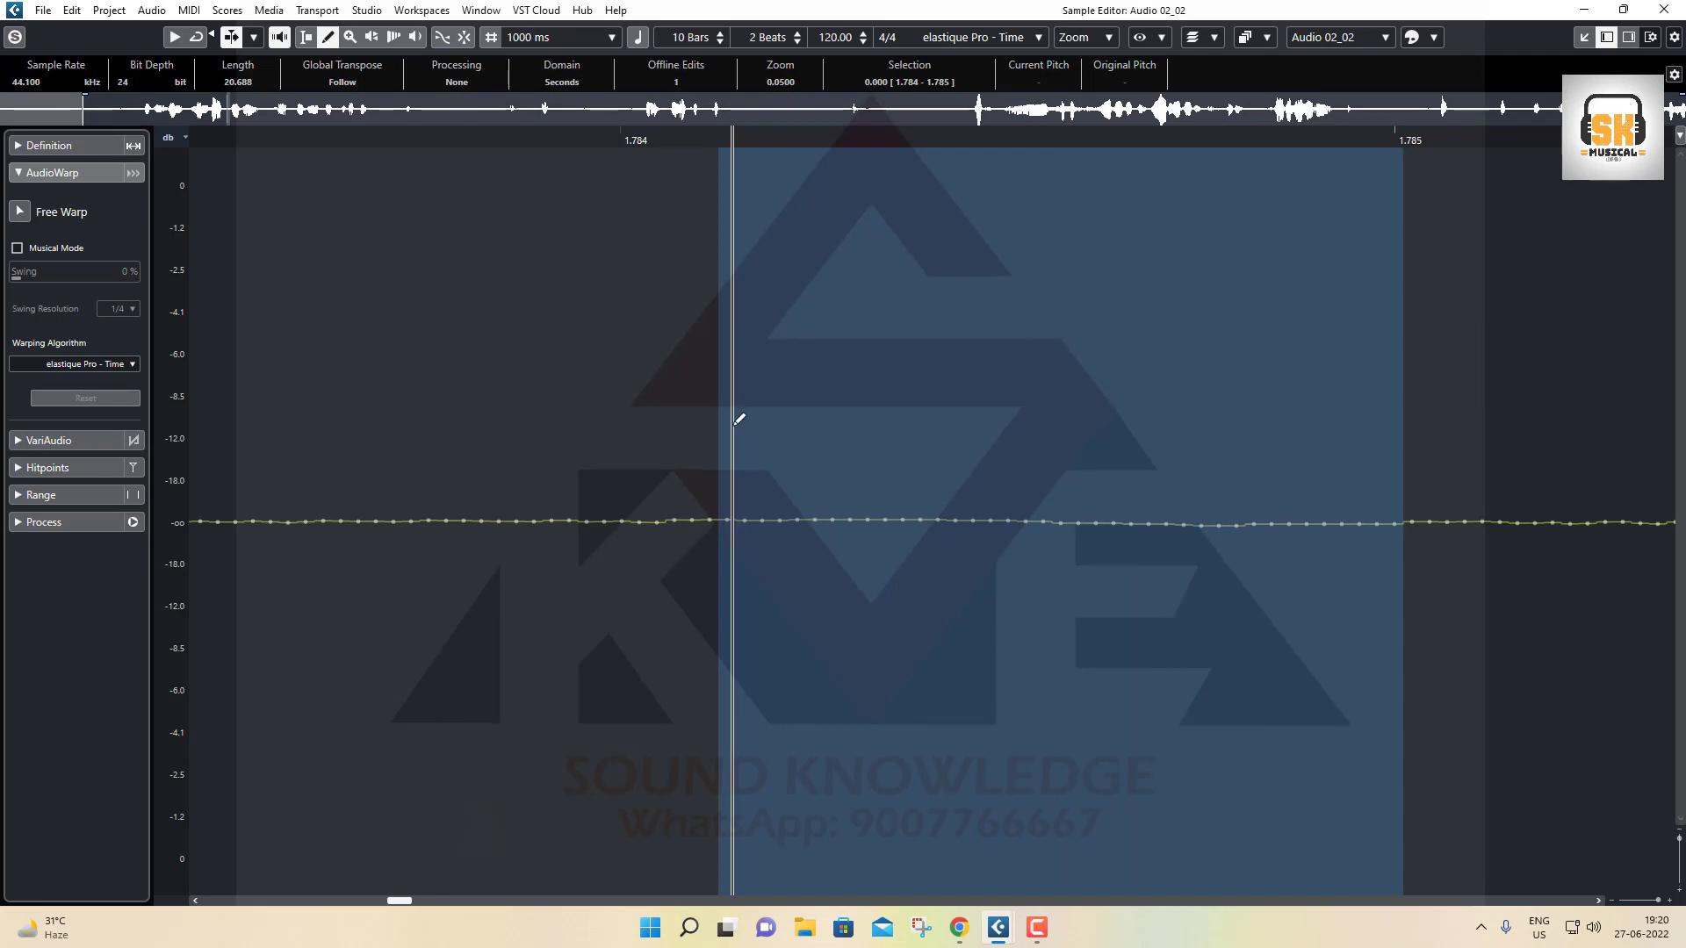
Redraw the small bump in the waveform between 1.785 and 1.786 with the Draw tool to smooth it.
{"action": "key", "text": "g"}
{"action": "key", "text": "g"}
{"action": "key", "text": "g"}
{"action": "key", "text": "g"}
{"action": "key", "text": "g"}
{"action": "key", "text": "g"}
{"action": "key", "text": "g"}
{"action": "key", "text": "g"}
{"action": "key", "text": "g"}
{"action": "key", "text": "g"}
{"action": "key", "text": "g"}
{"action": "key", "text": "g"}
{"action": "key", "text": "g"}
{"action": "key", "text": "g"}
{"action": "key", "text": "g"}
{"action": "key", "text": "g"}
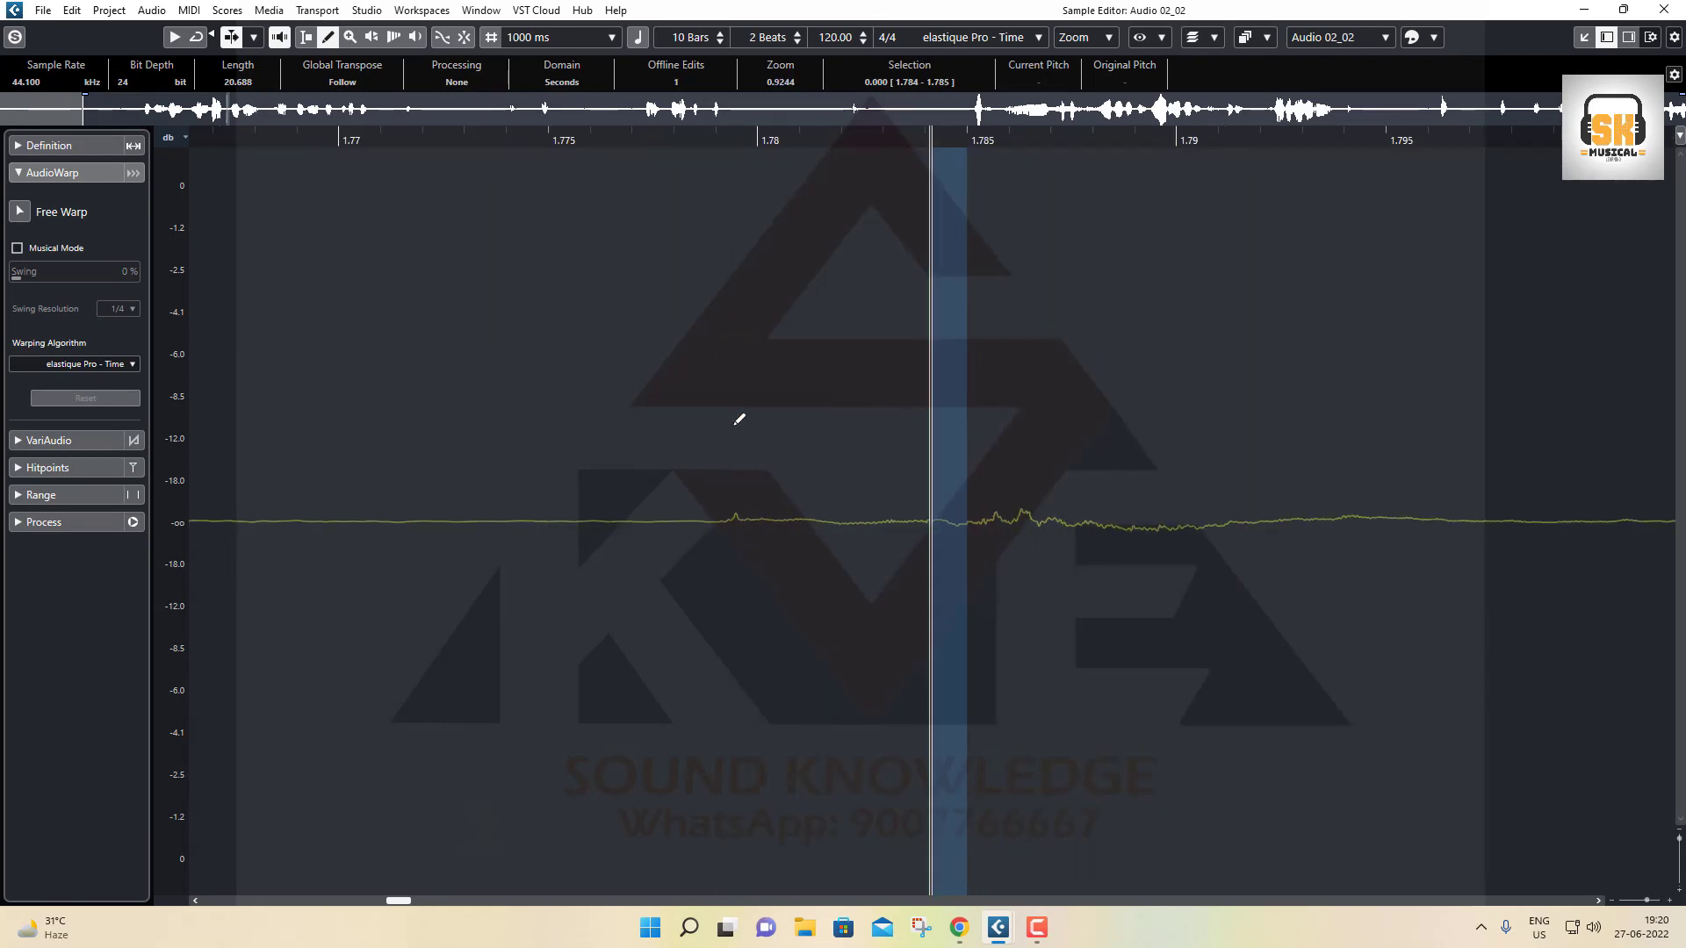
{"action": "key", "text": "g"}
{"action": "key", "text": "g"}
{"action": "key", "text": "g"}
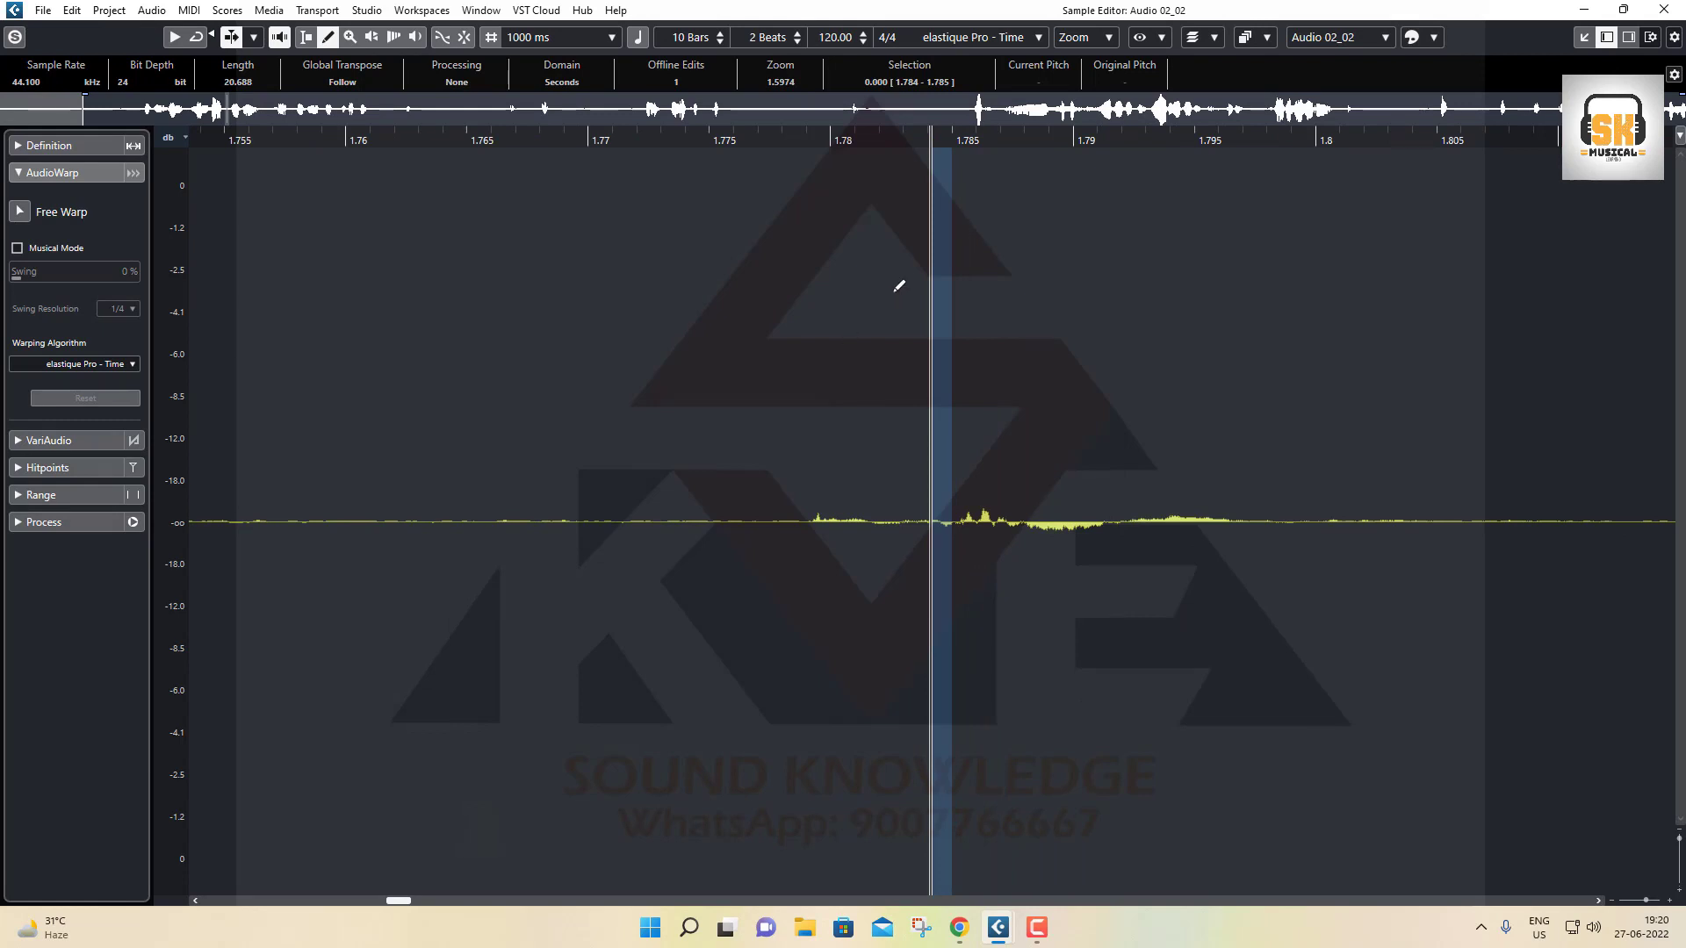
{"action": "left_click_drag", "start_coordinate": [991, 146], "coordinate": [1000, 172]}
{"action": "left_click_drag", "start_coordinate": [637, 143], "coordinate": [645, 175]}
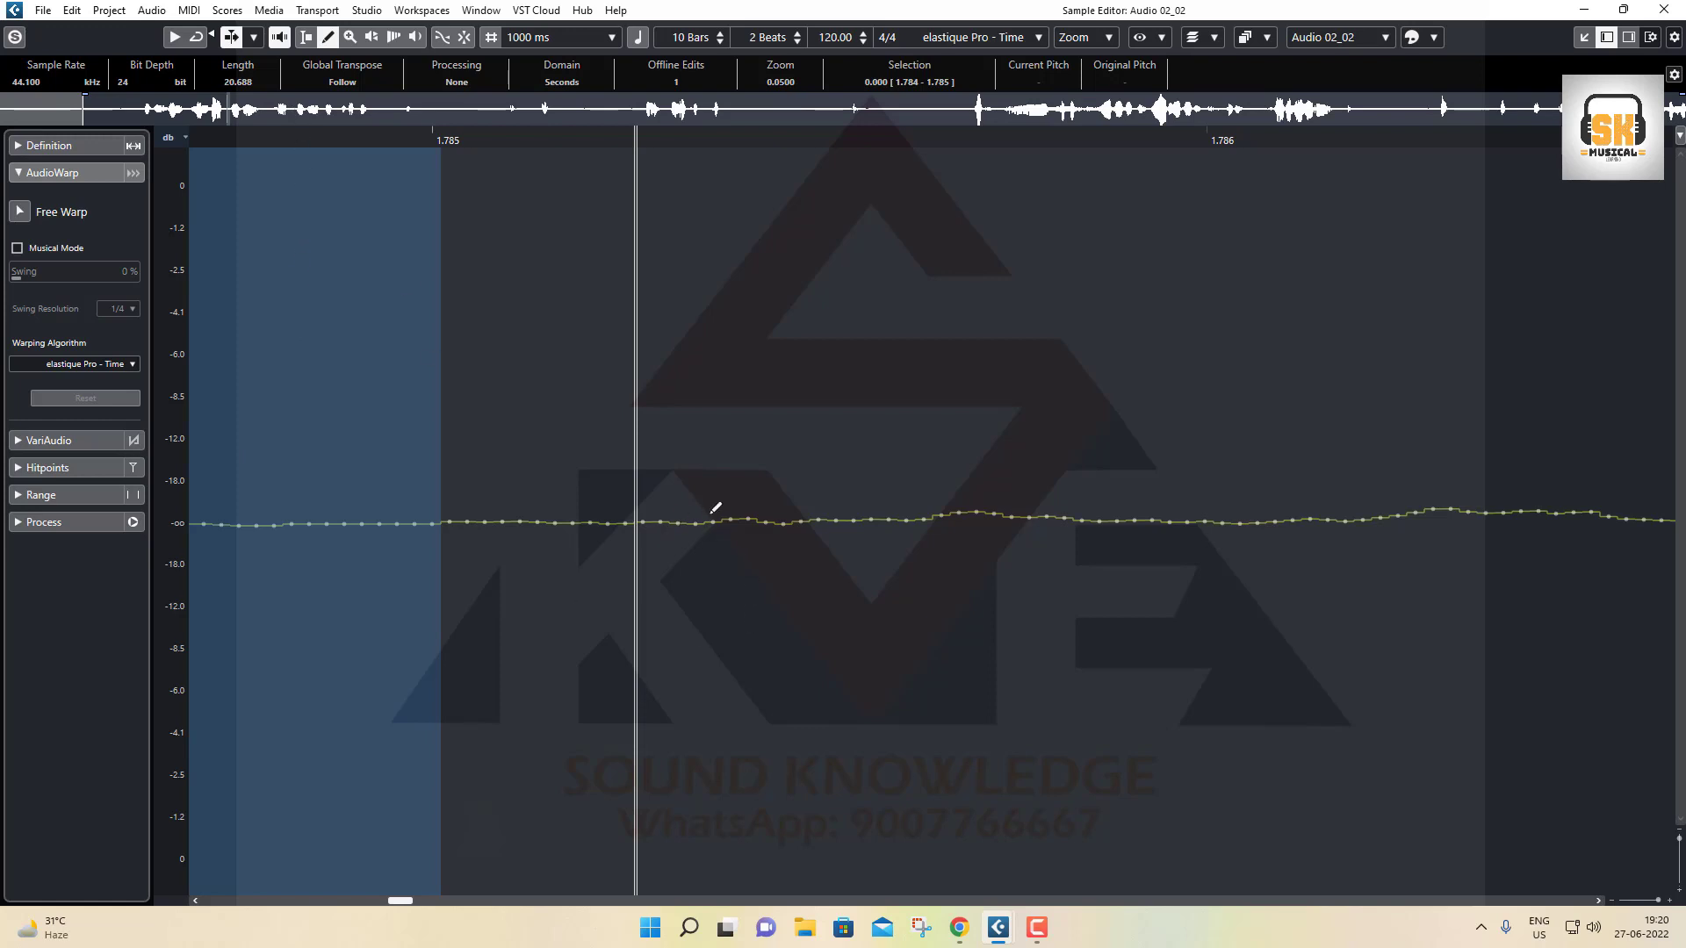
{"action": "left_click_drag", "start_coordinate": [922, 519], "coordinate": [1057, 517]}
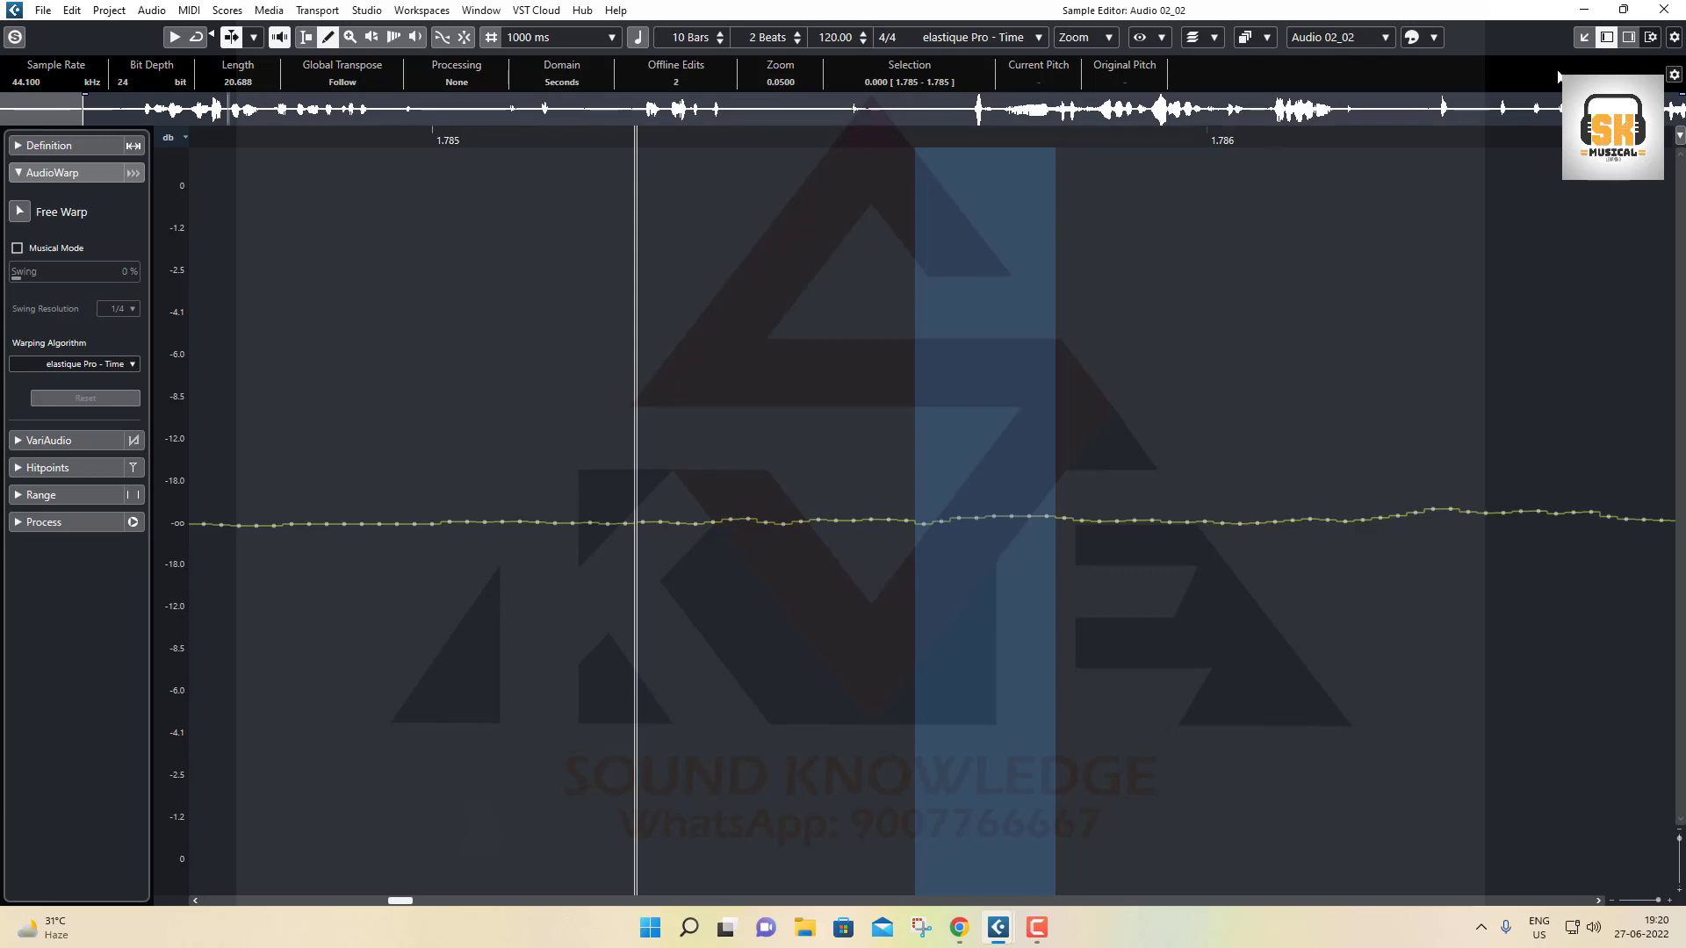
Dock the Sample Editor back in the project window and examine the faint noise around 11.089 in the recording.
{"action": "left_click", "coordinate": [1583, 37]}
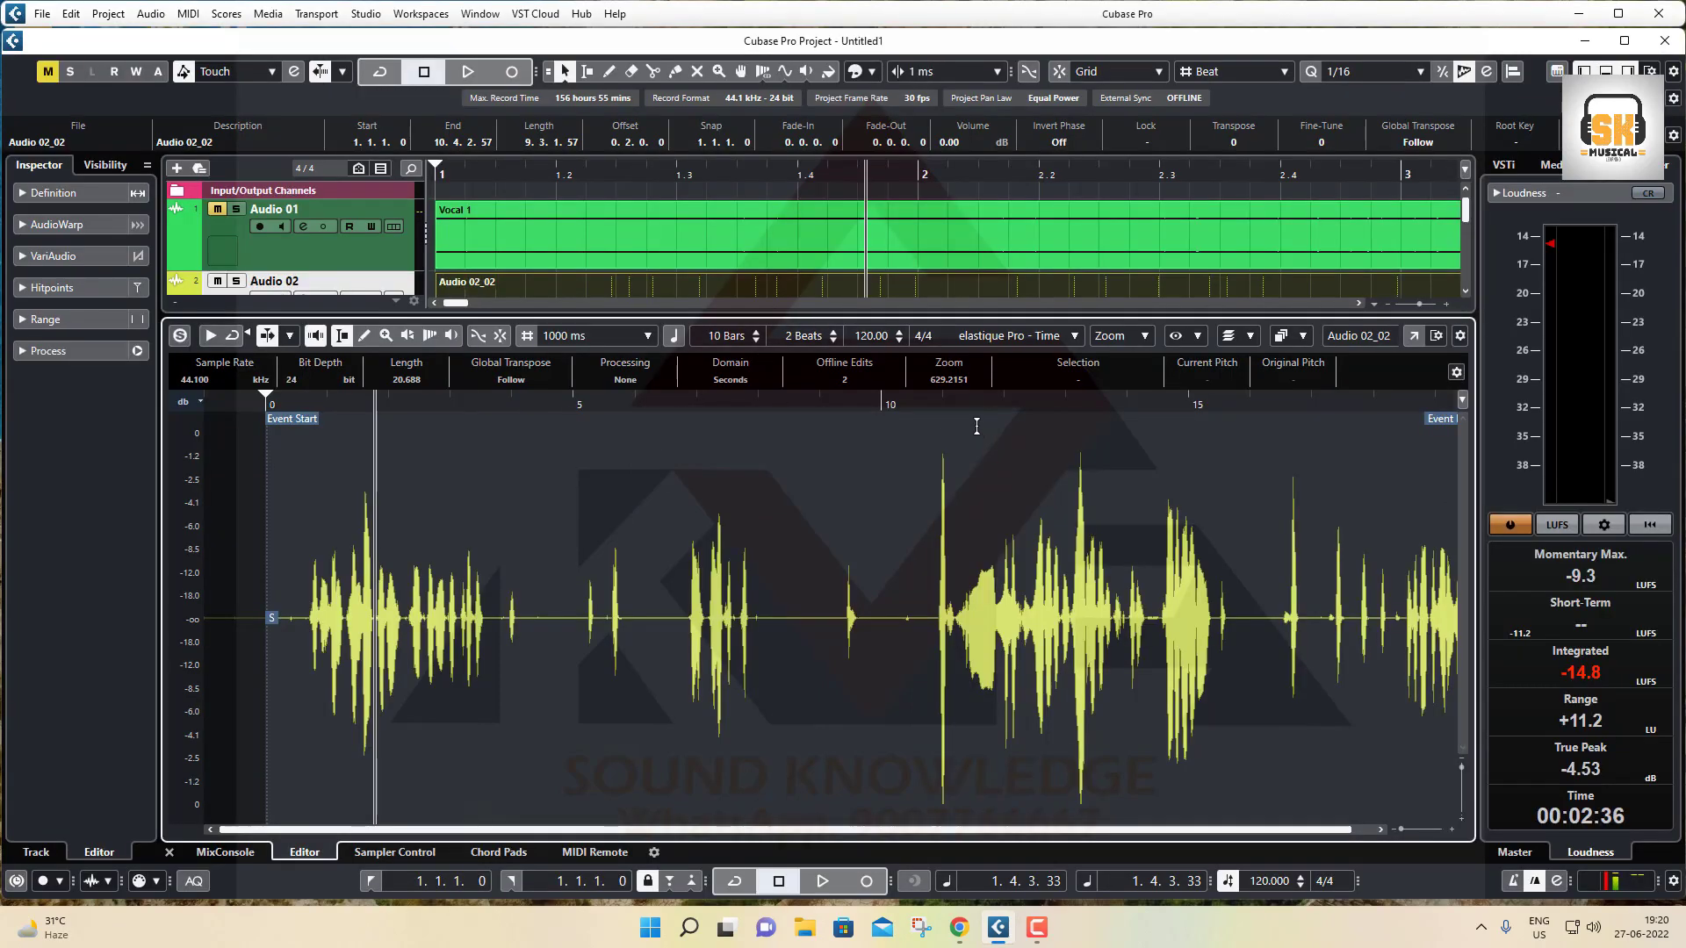
{"action": "left_click", "coordinate": [942, 416]}
{"action": "left_click_drag", "start_coordinate": [942, 405], "coordinate": [956, 494]}
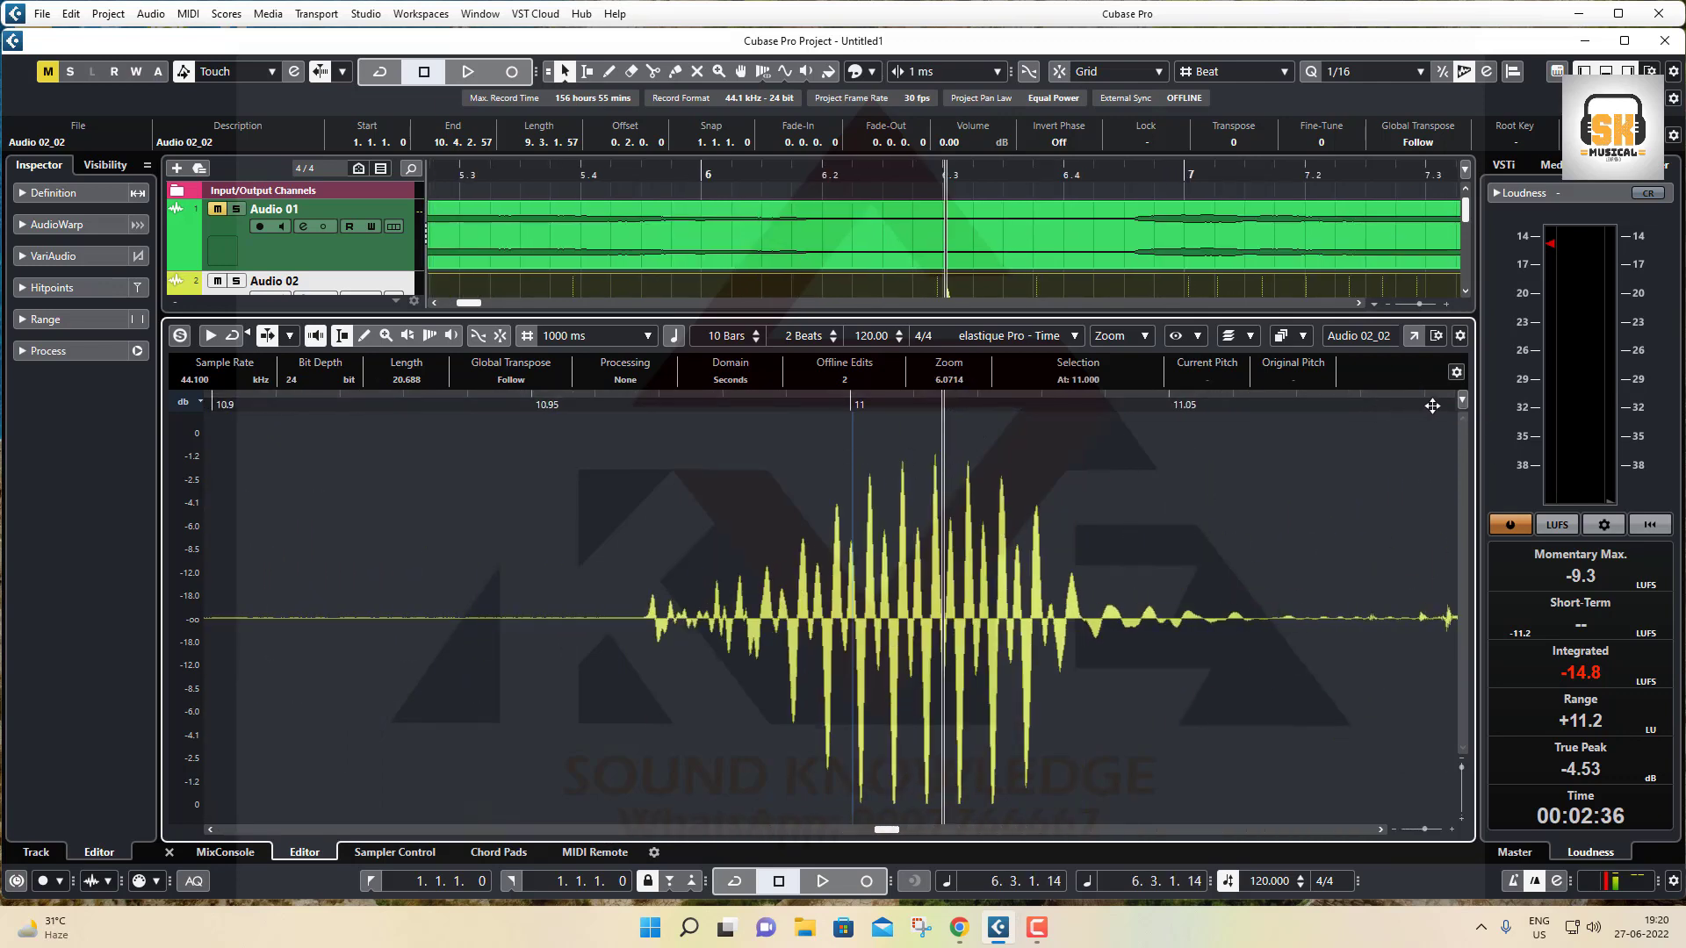
{"action": "left_click_drag", "start_coordinate": [1432, 406], "coordinate": [1426, 484]}
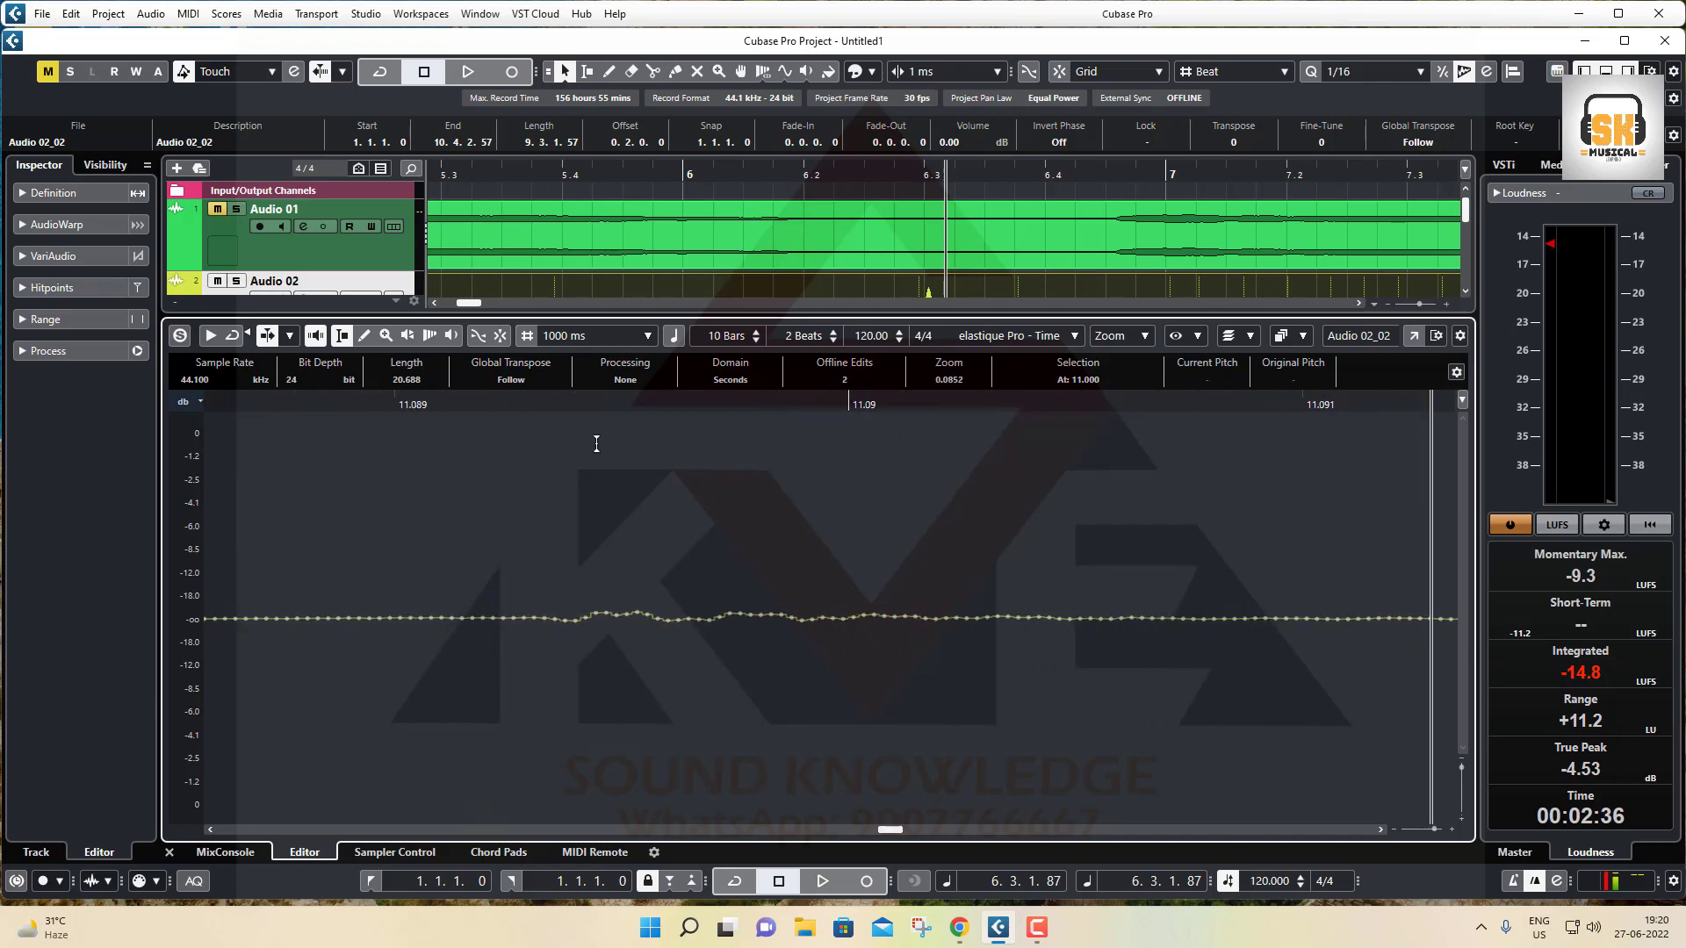
{"action": "left_click_drag", "start_coordinate": [570, 403], "coordinate": [572, 426]}
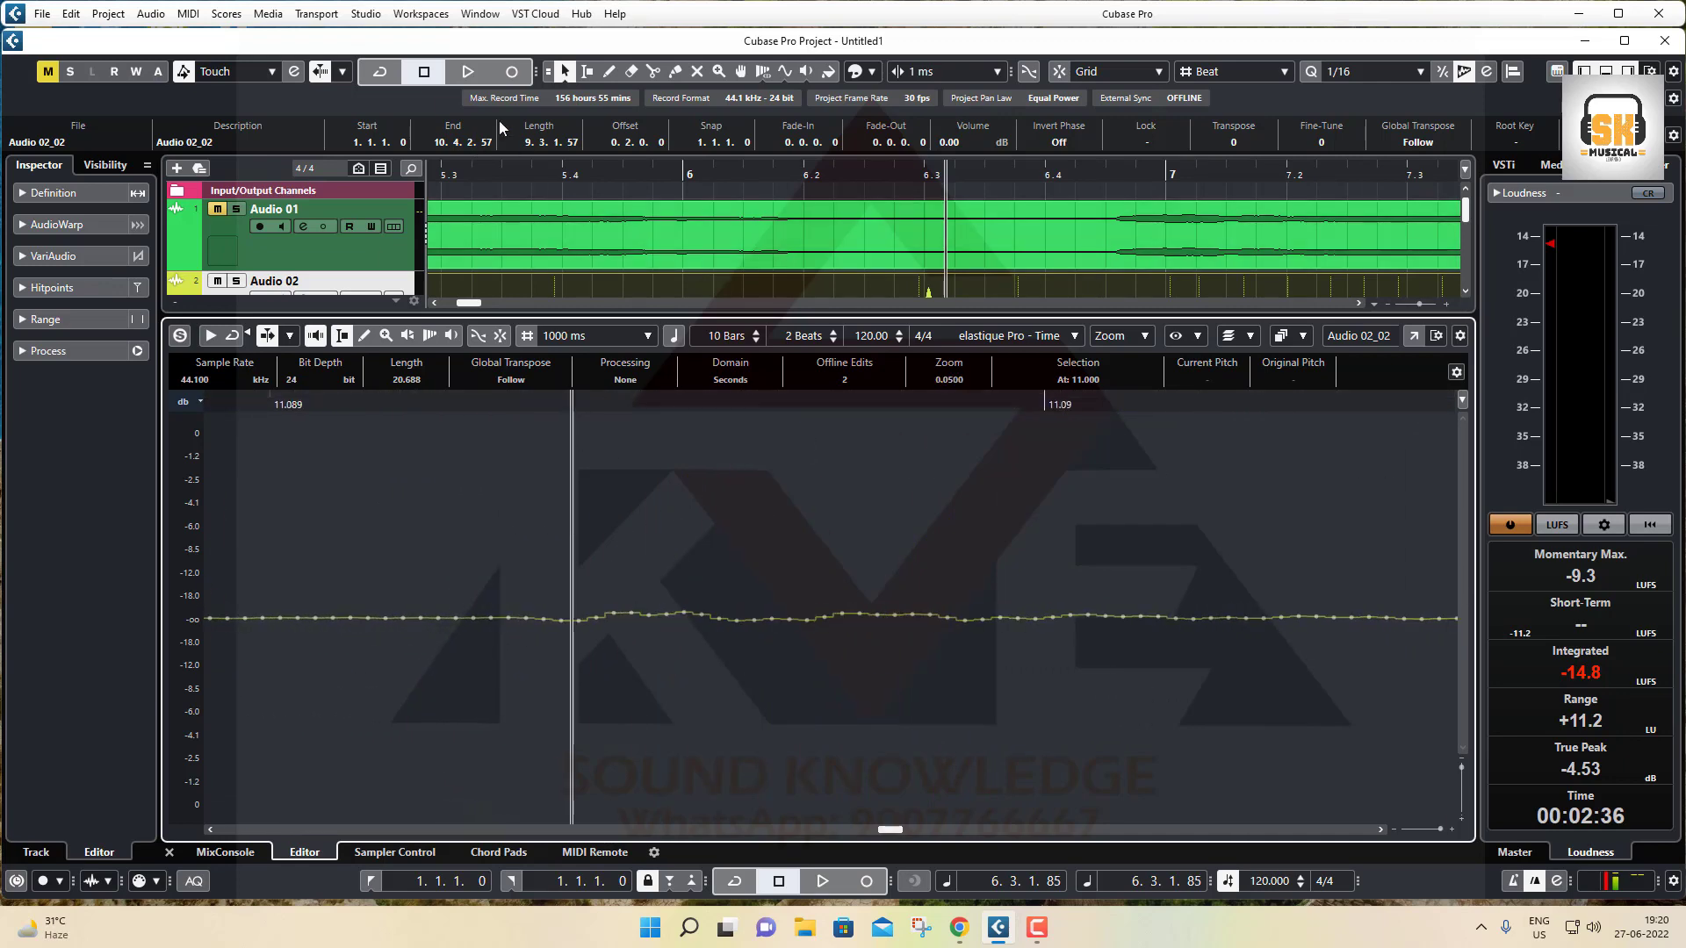
Hide the lower zone and split the Audio 02 event on both sides of the small noise near 6.3.1.89, with zero-crossing snapping on.
{"action": "left_click", "coordinate": [653, 71]}
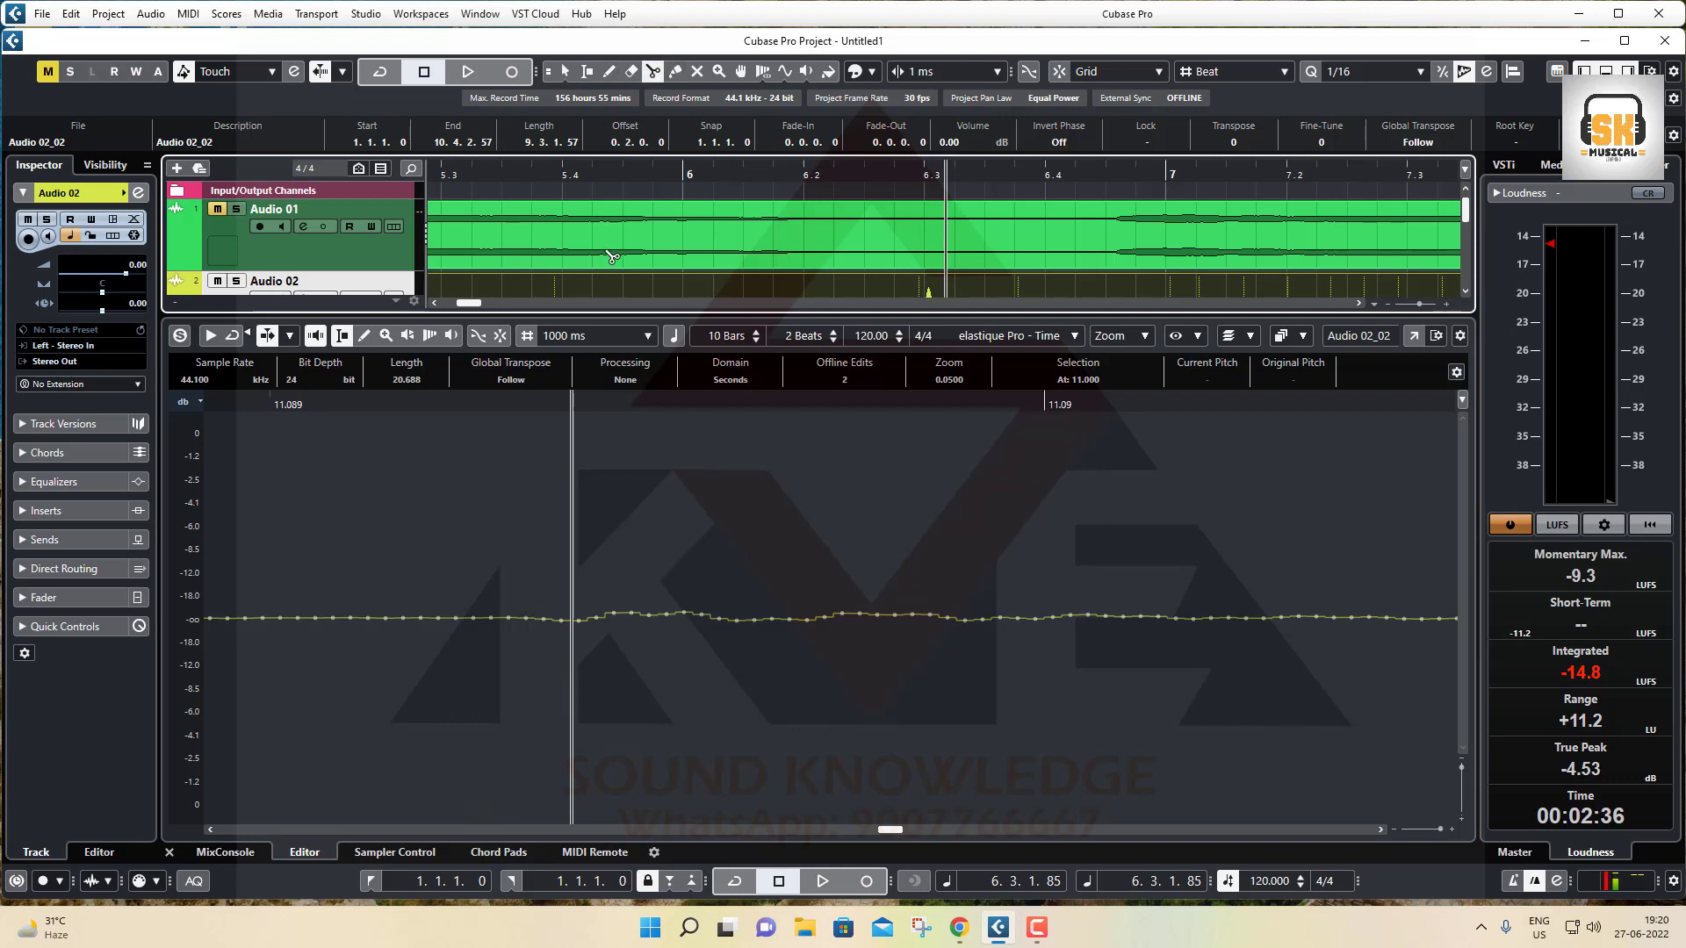
{"action": "left_click", "coordinate": [554, 601]}
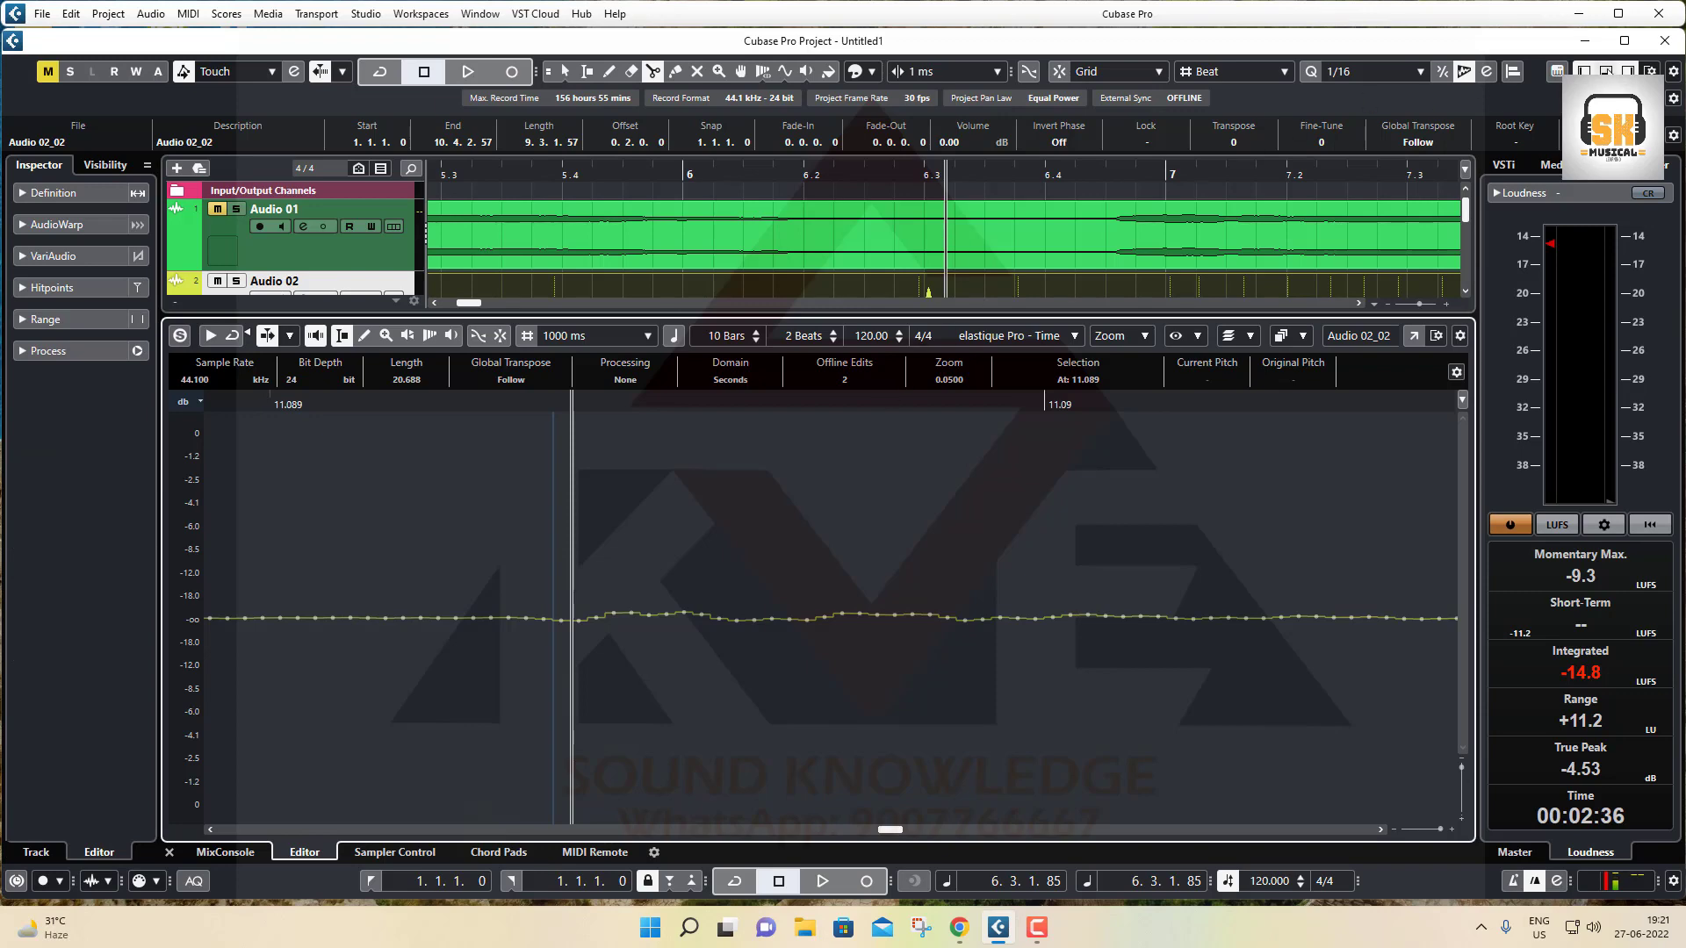
{"action": "left_click", "coordinate": [1605, 72]}
{"action": "left_click", "coordinate": [961, 178]}
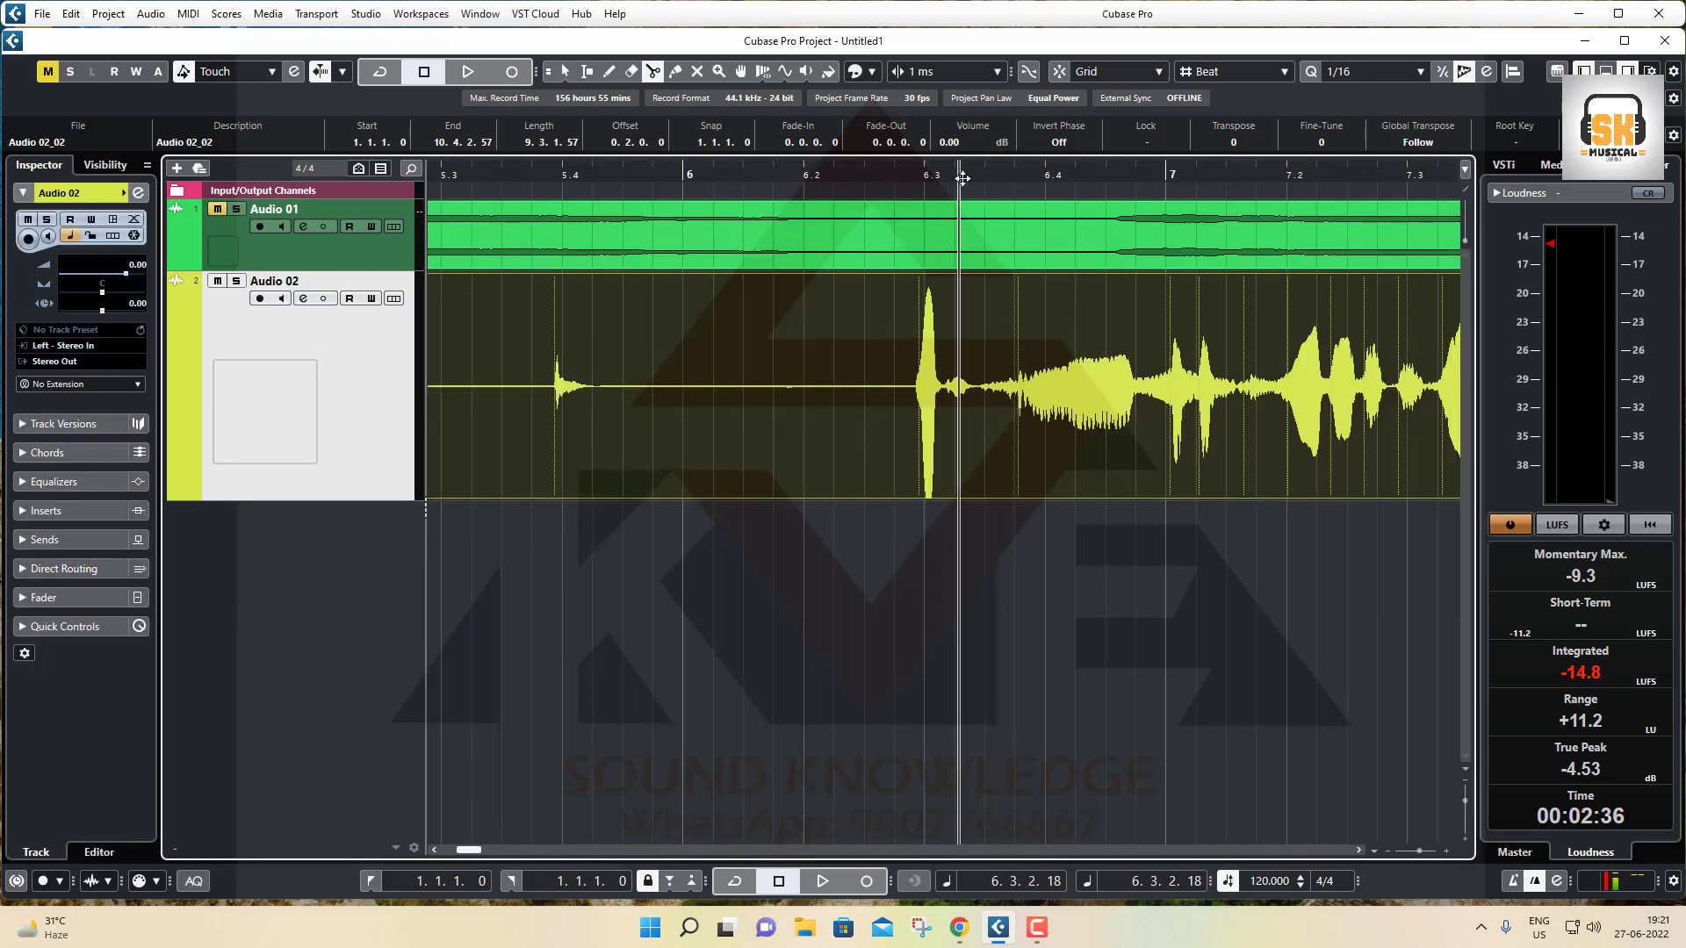
{"action": "left_click_drag", "start_coordinate": [962, 178], "coordinate": [967, 233]}
{"action": "left_click_drag", "start_coordinate": [777, 171], "coordinate": [716, 215]}
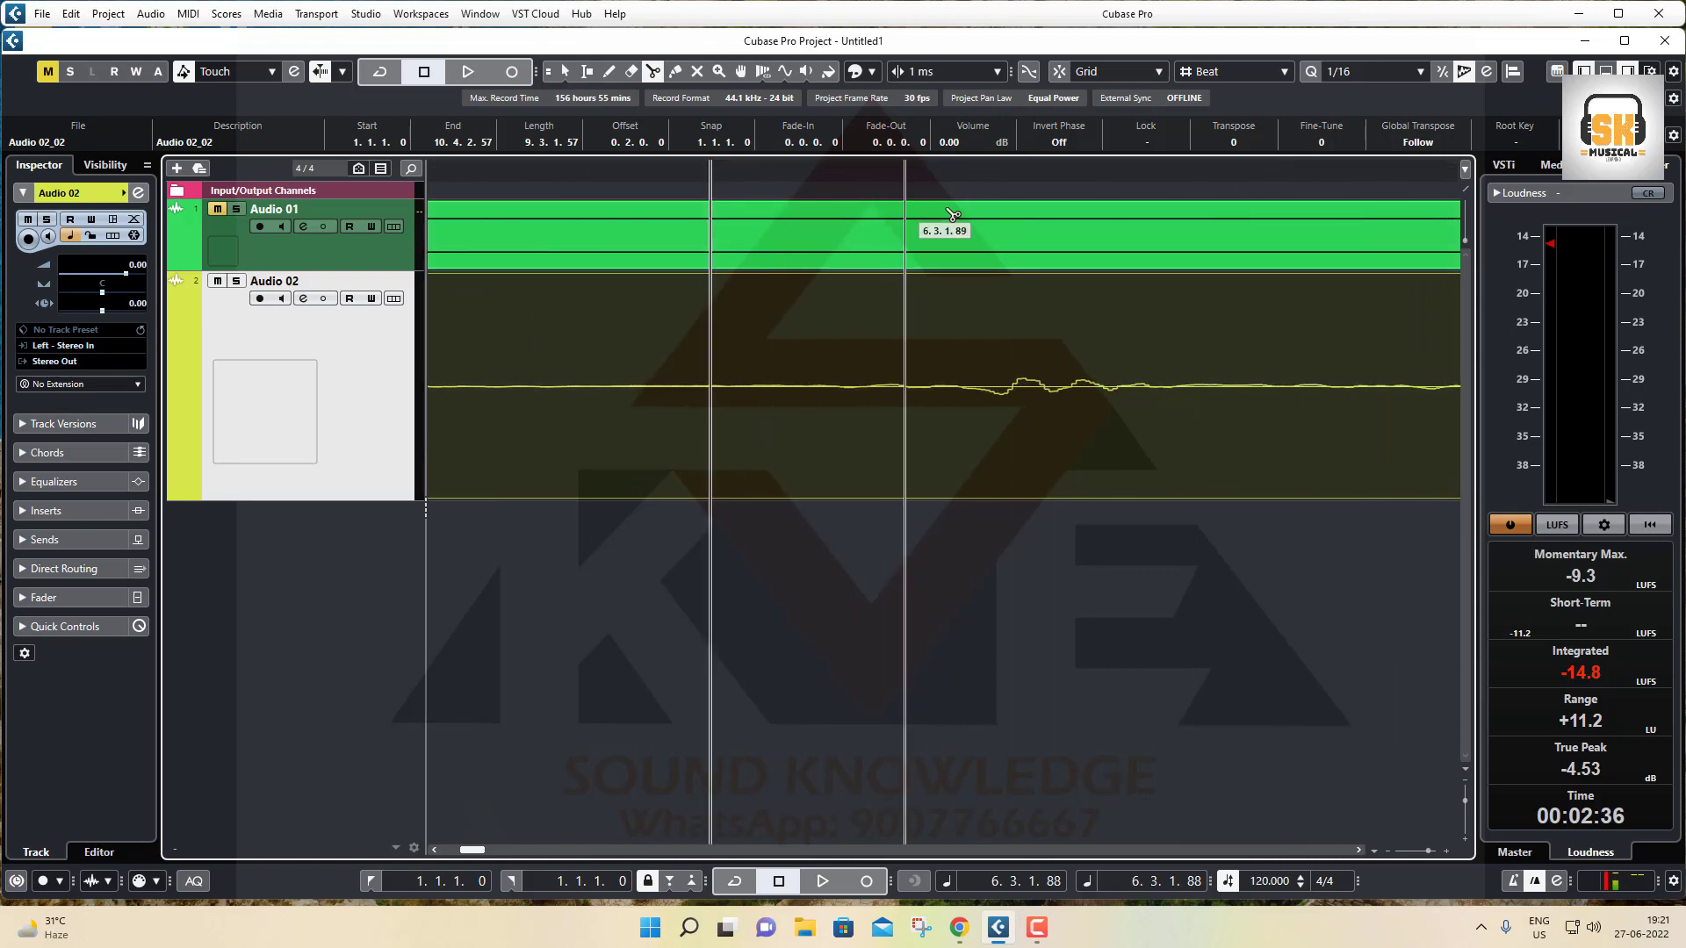
{"action": "left_click_drag", "start_coordinate": [1016, 166], "coordinate": [979, 366]}
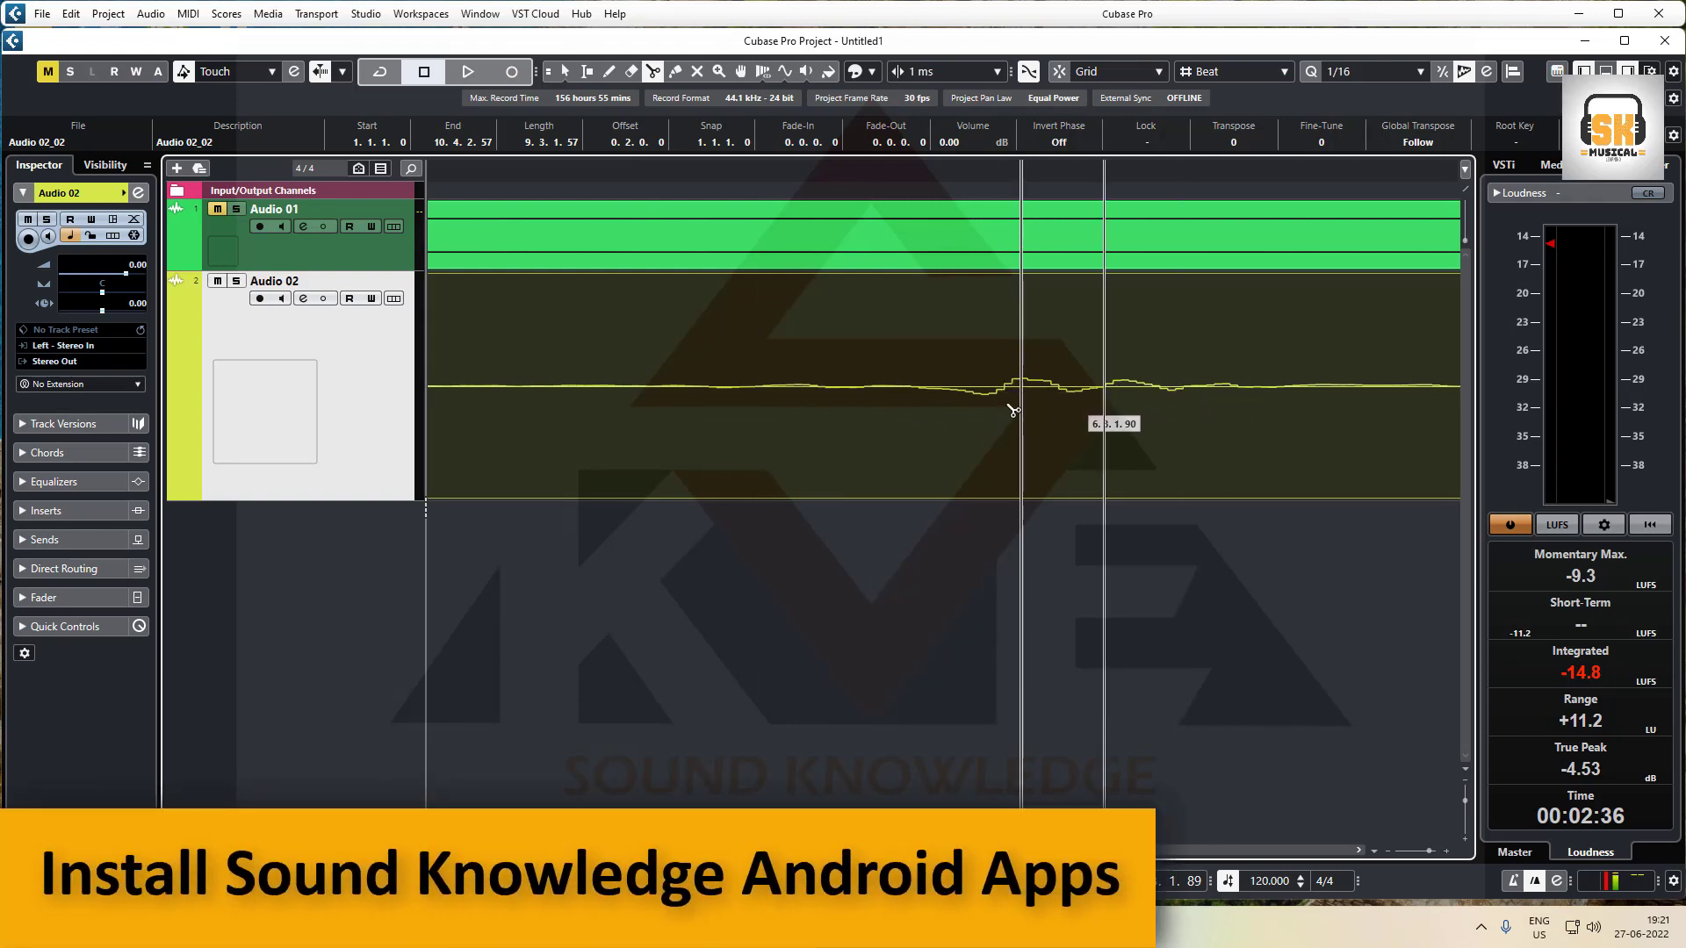
{"action": "left_click", "coordinate": [873, 406]}
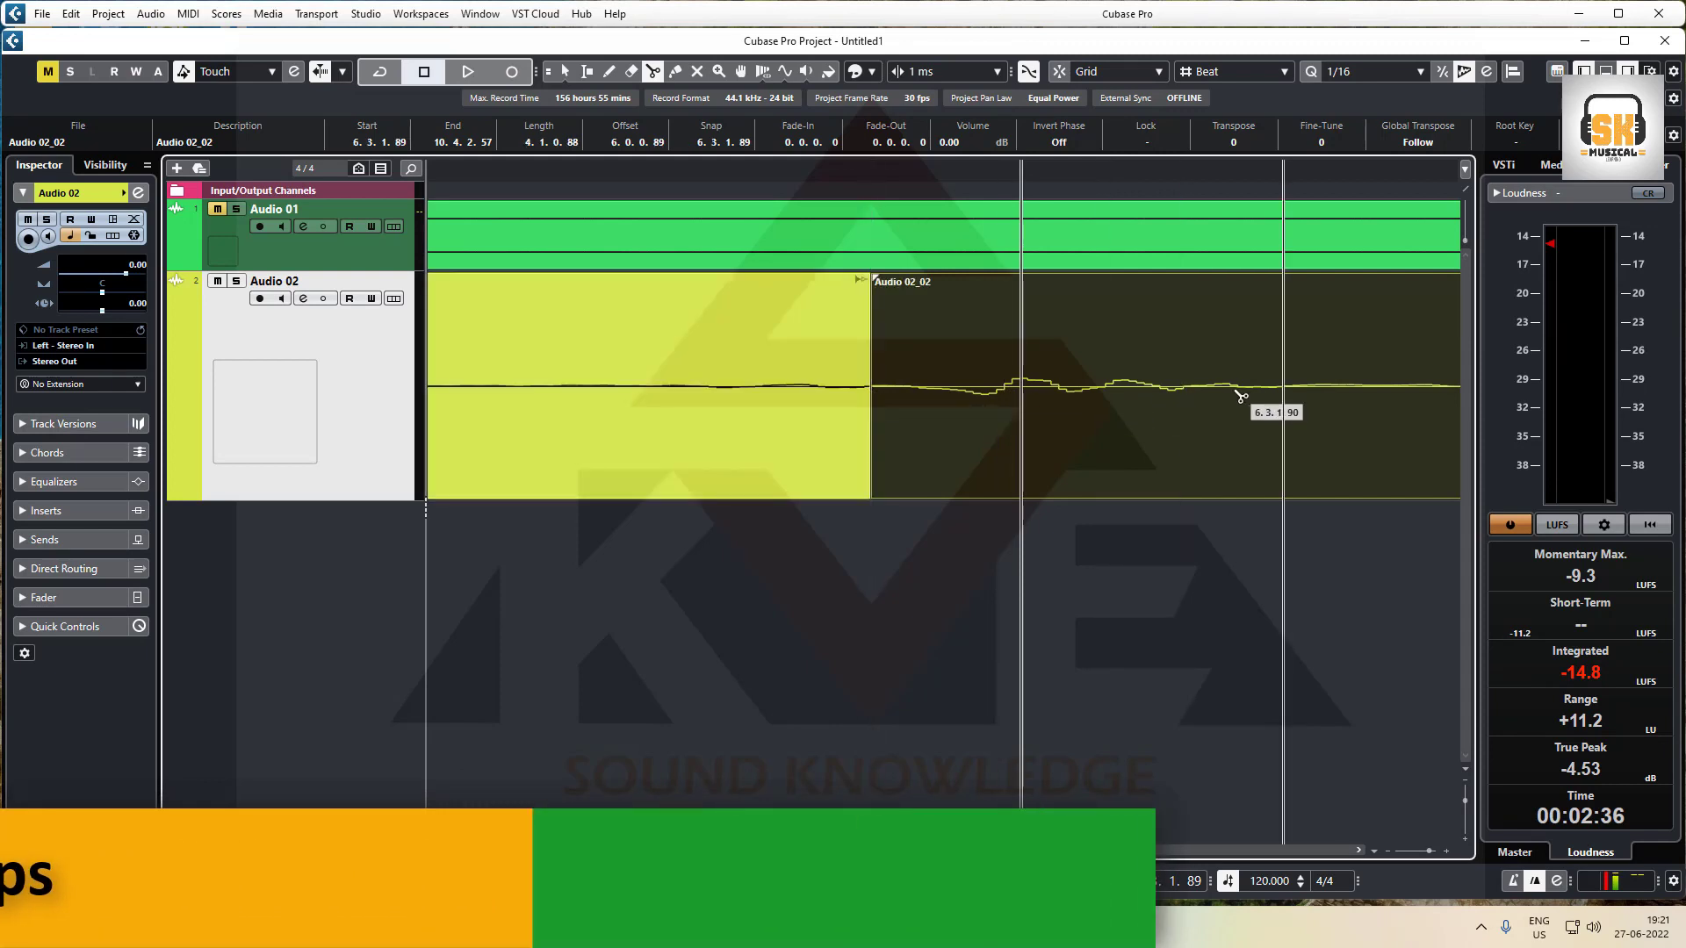
{"action": "left_click", "coordinate": [1280, 404]}
Delete the short noise piece between the two splits on Audio 02, and undo the deletion.
{"action": "left_click", "coordinate": [565, 72]}
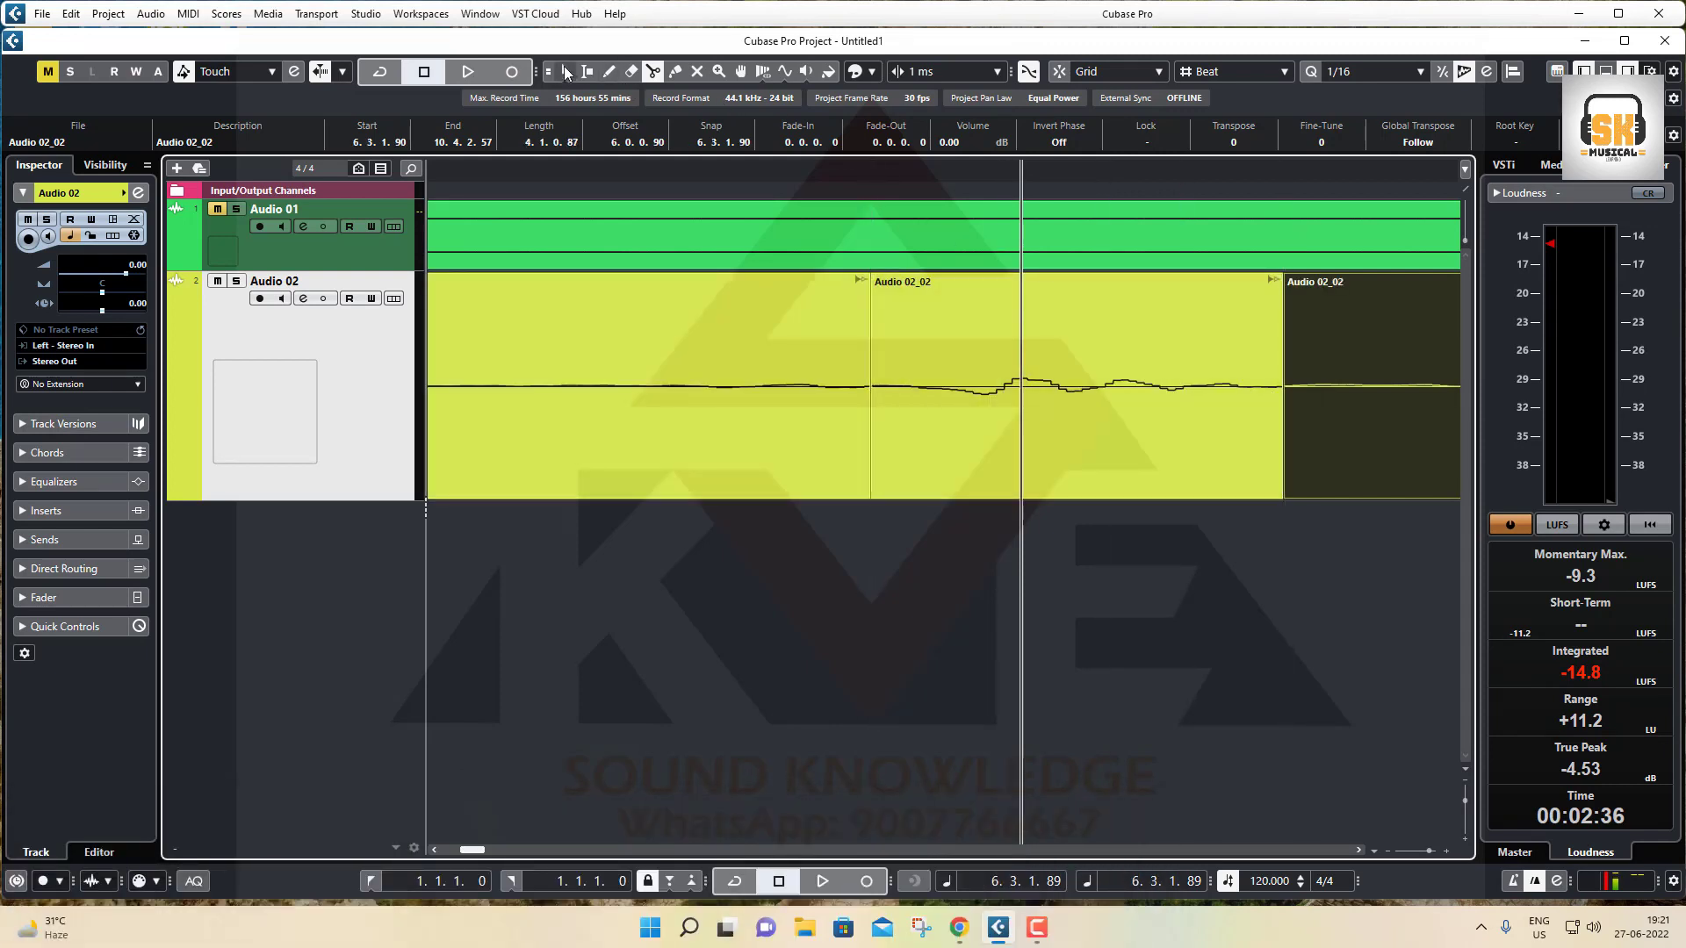
{"action": "left_click", "coordinate": [1008, 367]}
{"action": "key", "text": "Delete"}
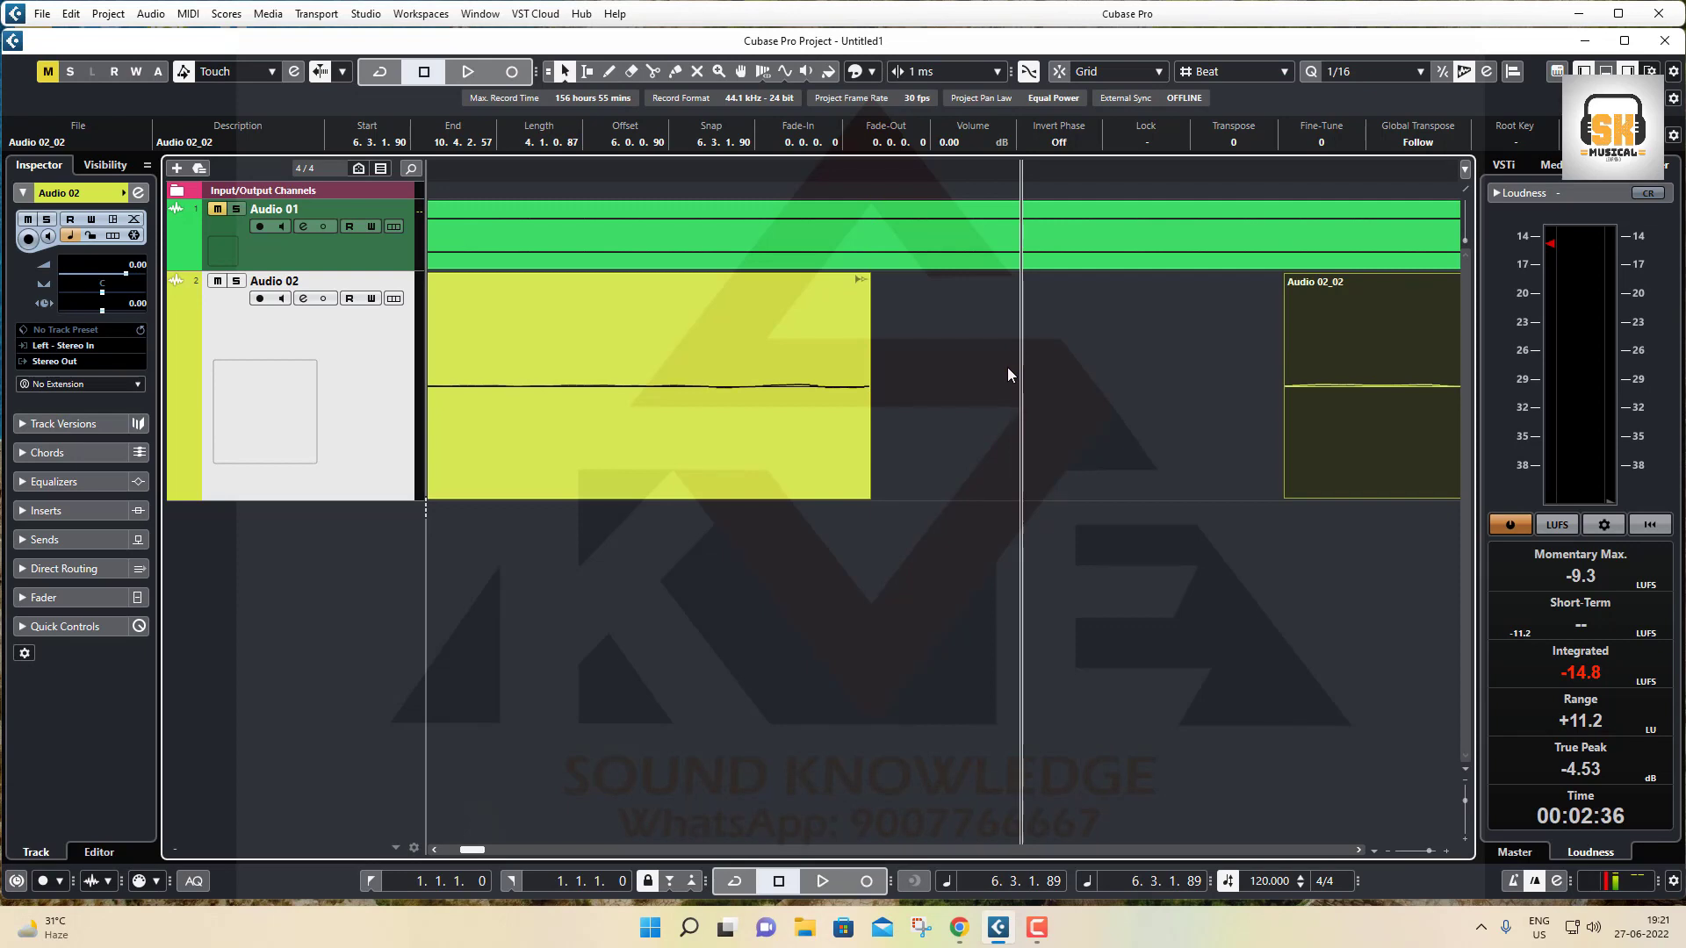
{"action": "key", "text": "ctrl+z"}
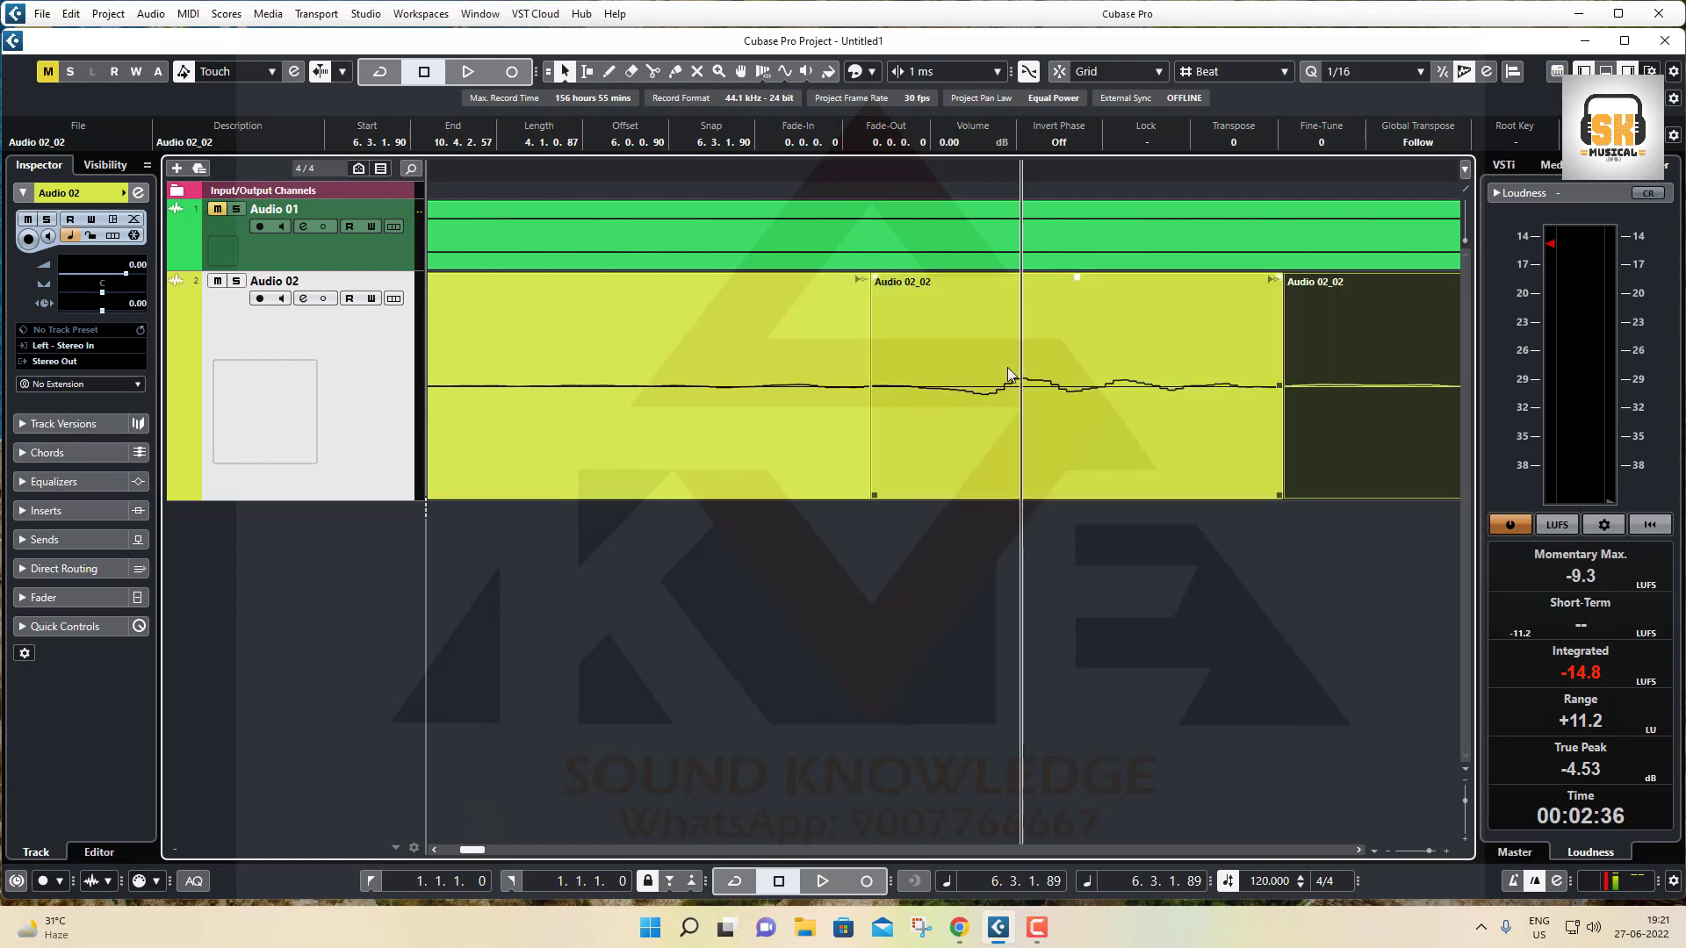
Undo the two splits made around the small noise on Audio 02.
{"action": "key", "text": "ctrl+z"}
{"action": "key", "text": "ctrl+z"}
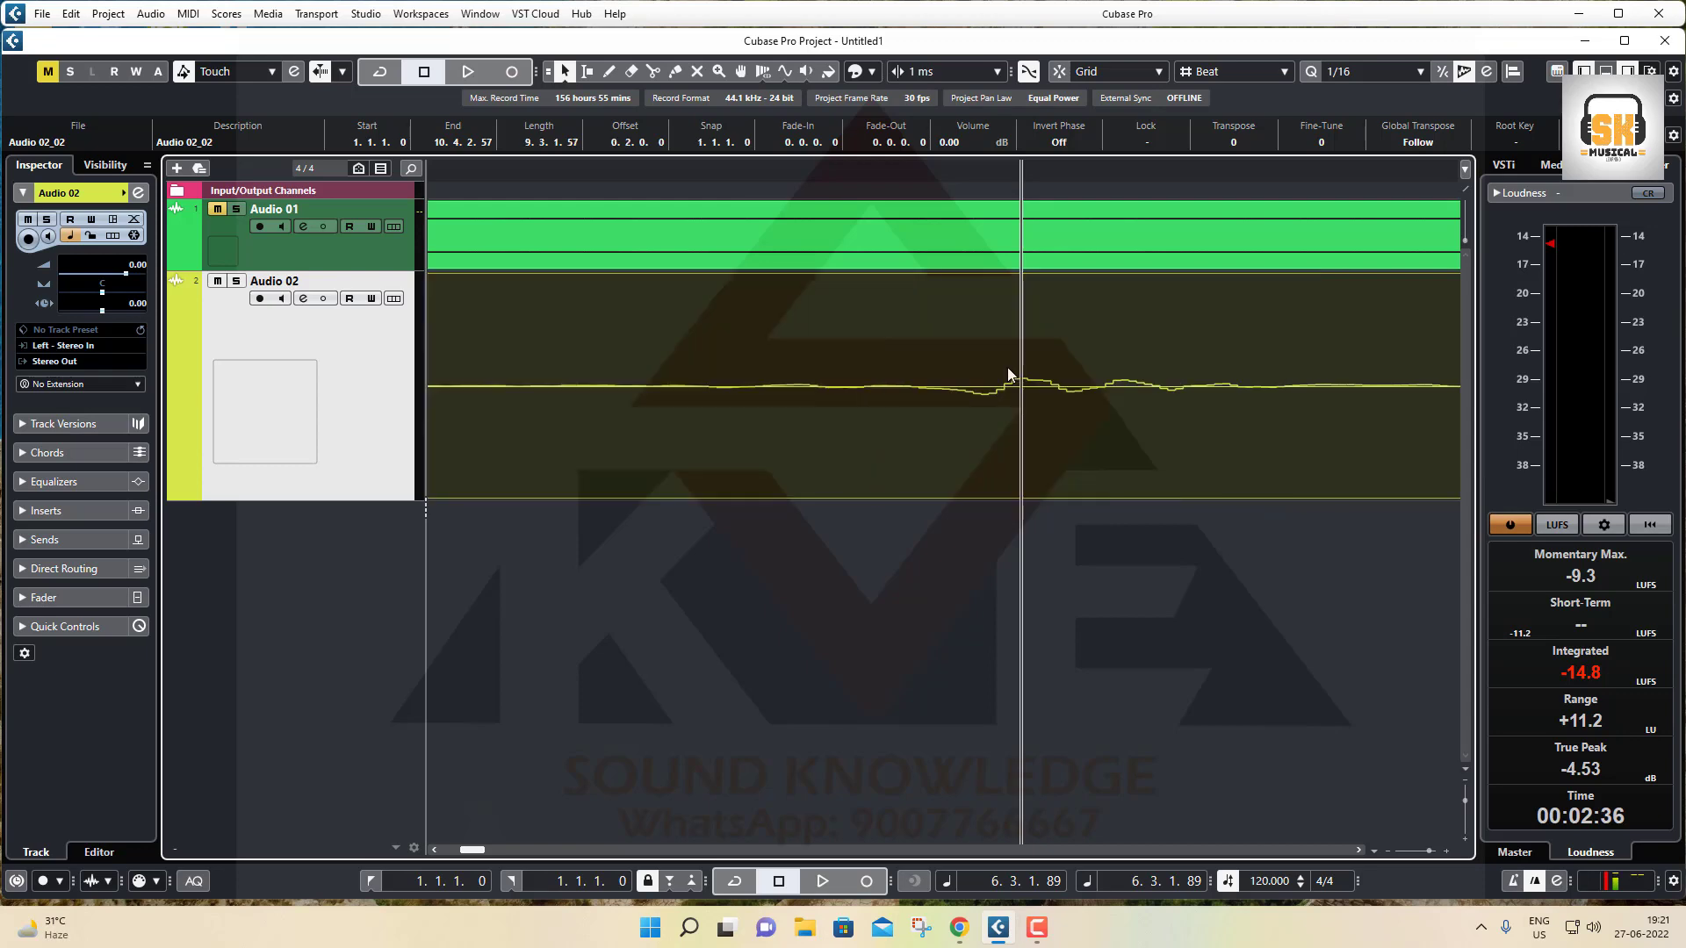
{"action": "scroll", "coordinate": [1008, 367], "scroll_direction": "right", "scroll_amount": 1}
{"action": "key", "text": "g"}
{"action": "key", "text": "g"}
{"action": "key", "text": "g"}
{"action": "key", "text": "g"}
{"action": "key", "text": "g"}
{"action": "key", "text": "g"}
{"action": "key", "text": "g"}
{"action": "key", "text": "g"}
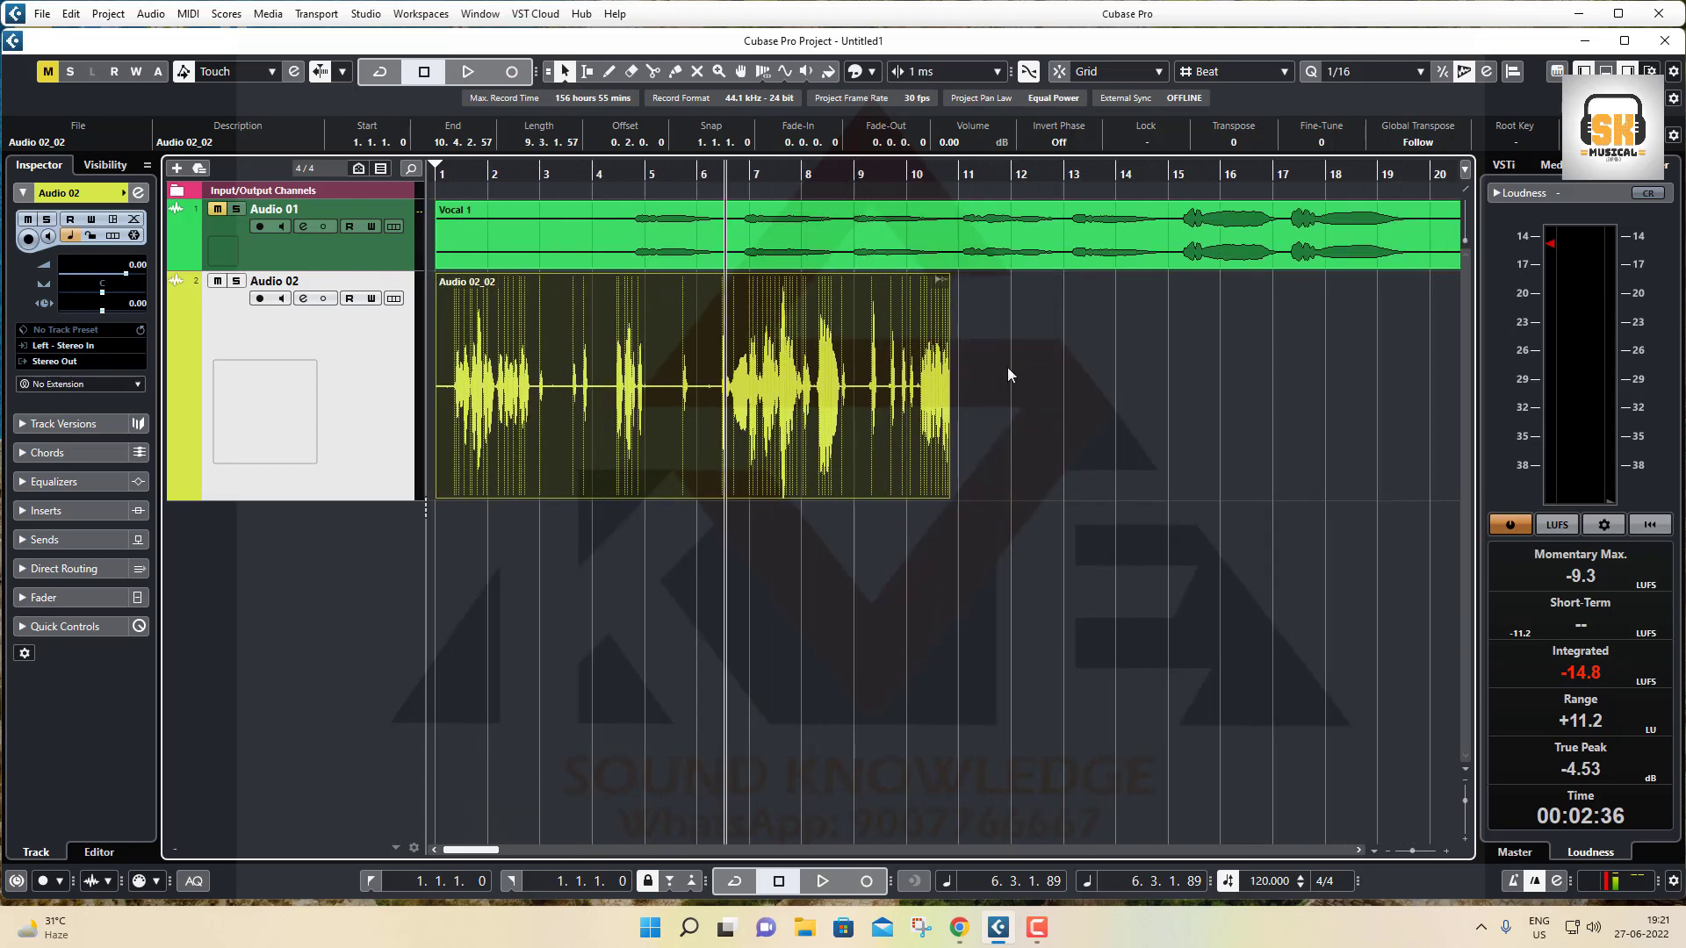
Open the Audio 02 event in the Sample Editor at the loud passage around 7.3.2.60.
{"action": "left_click_drag", "start_coordinate": [788, 174], "coordinate": [693, 216]}
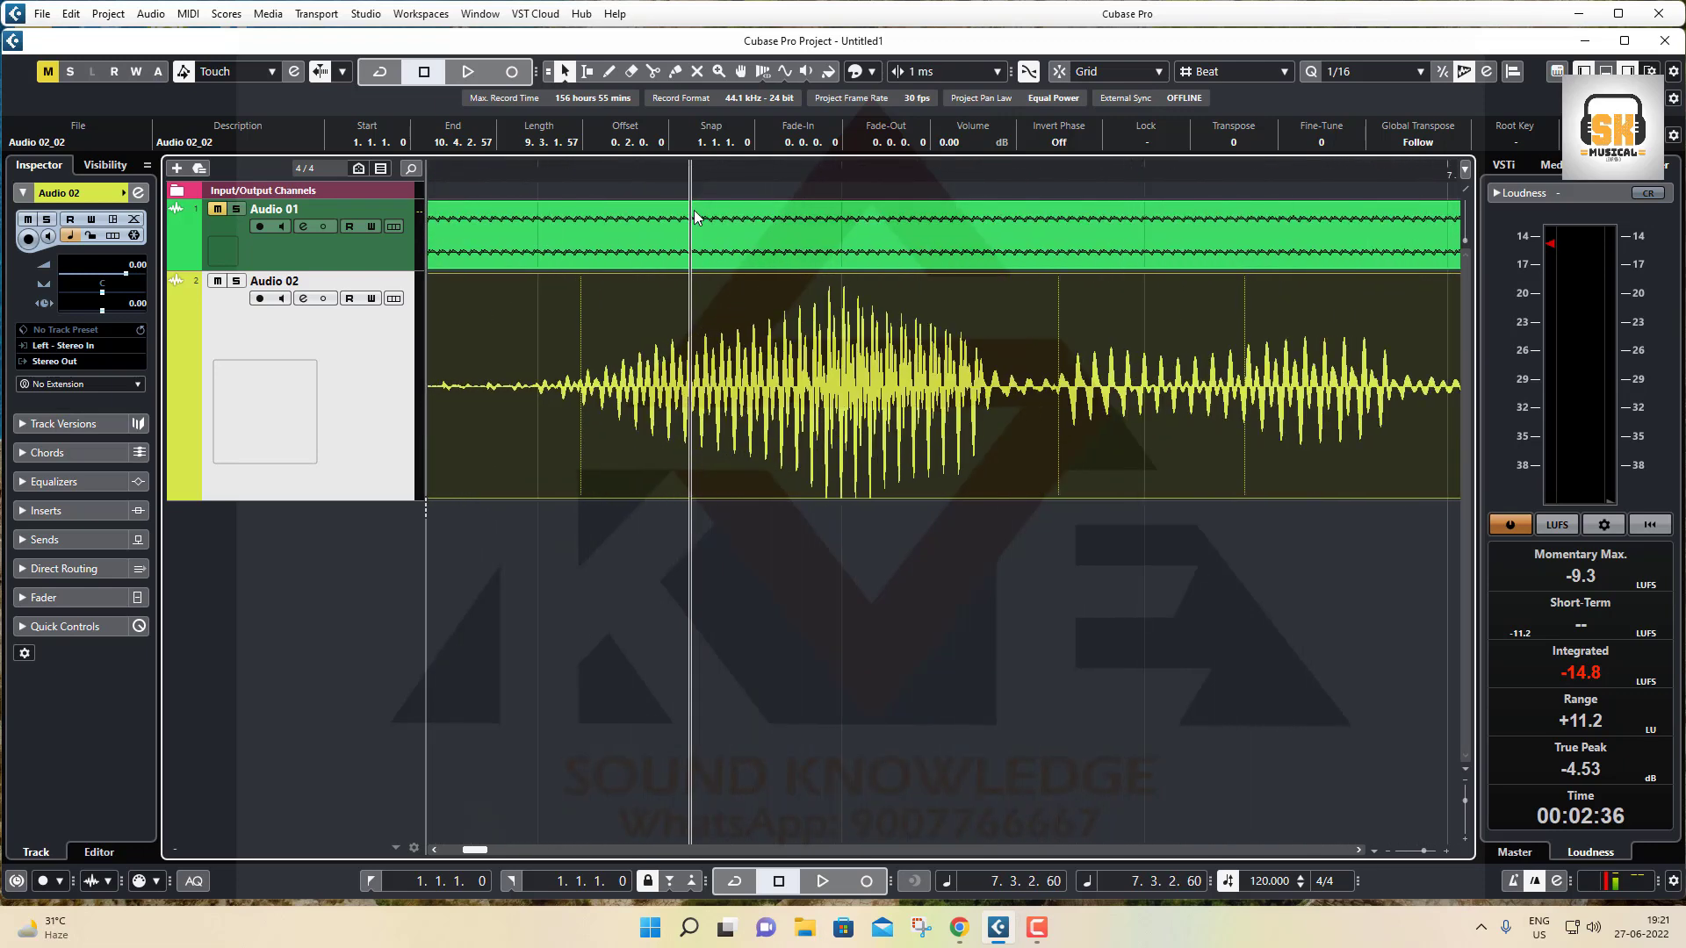
{"action": "double_click", "coordinate": [826, 404]}
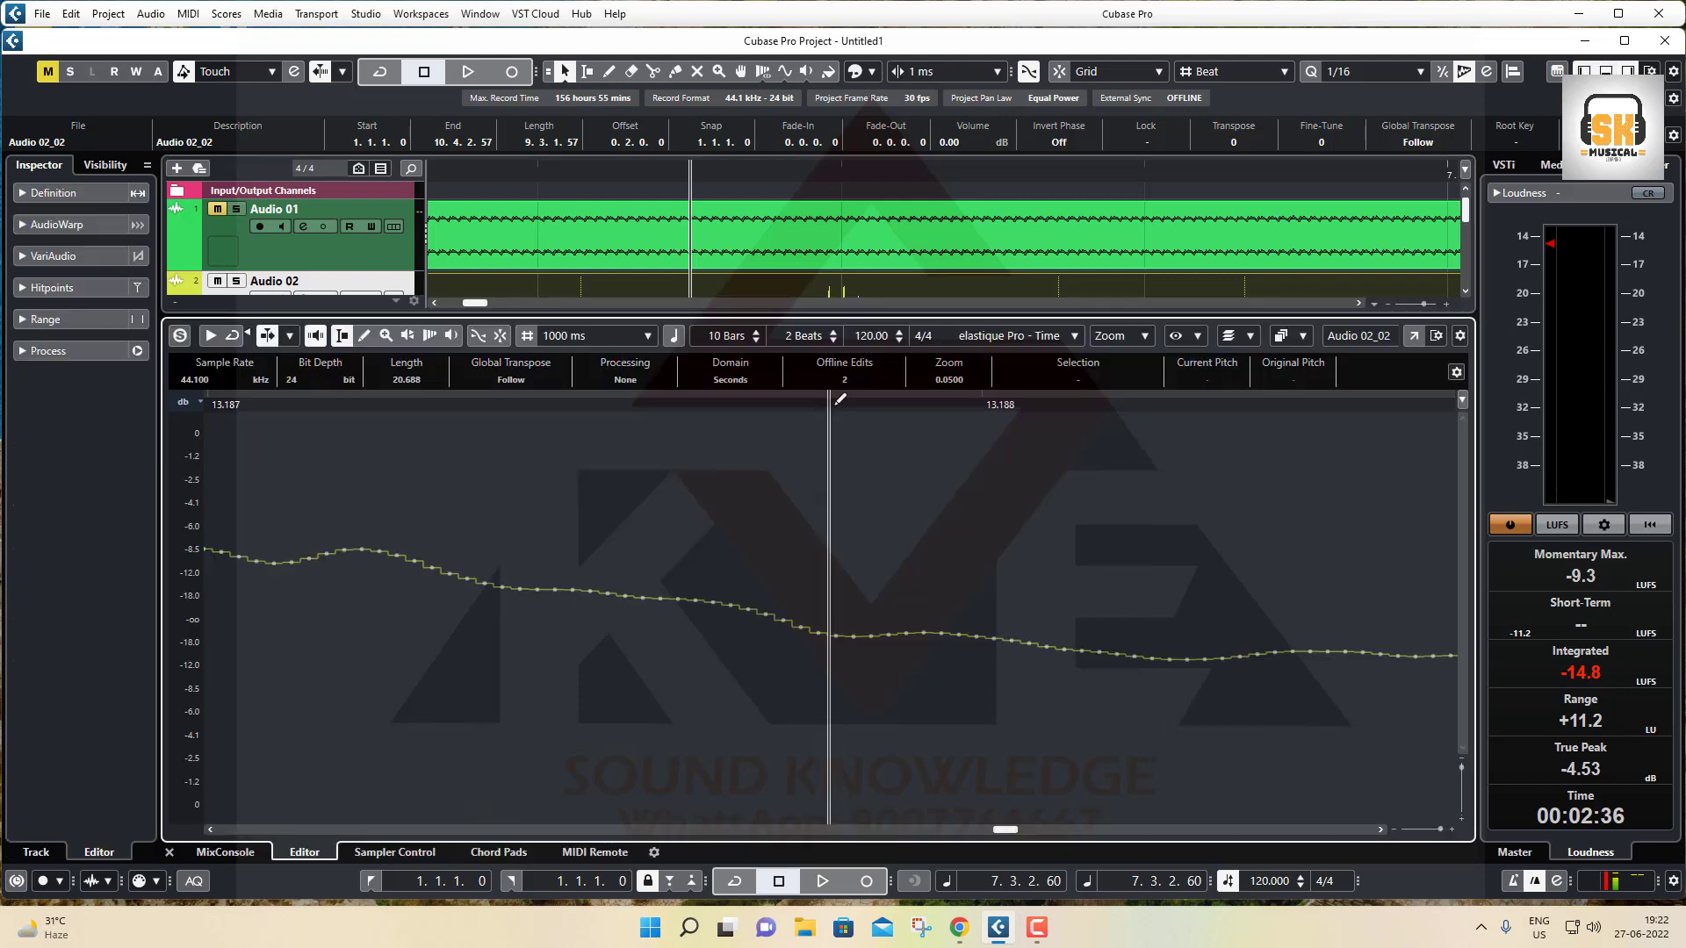
{"action": "key", "text": "g"}
{"action": "key", "text": "g"}
{"action": "key", "text": "g"}
{"action": "key", "text": "g"}
{"action": "key", "text": "g"}
{"action": "key", "text": "g"}
{"action": "key", "text": "g"}
{"action": "key", "text": "g"}
{"action": "key", "text": "g"}
{"action": "key", "text": "g"}
{"action": "key", "text": "g"}
{"action": "key", "text": "g"}
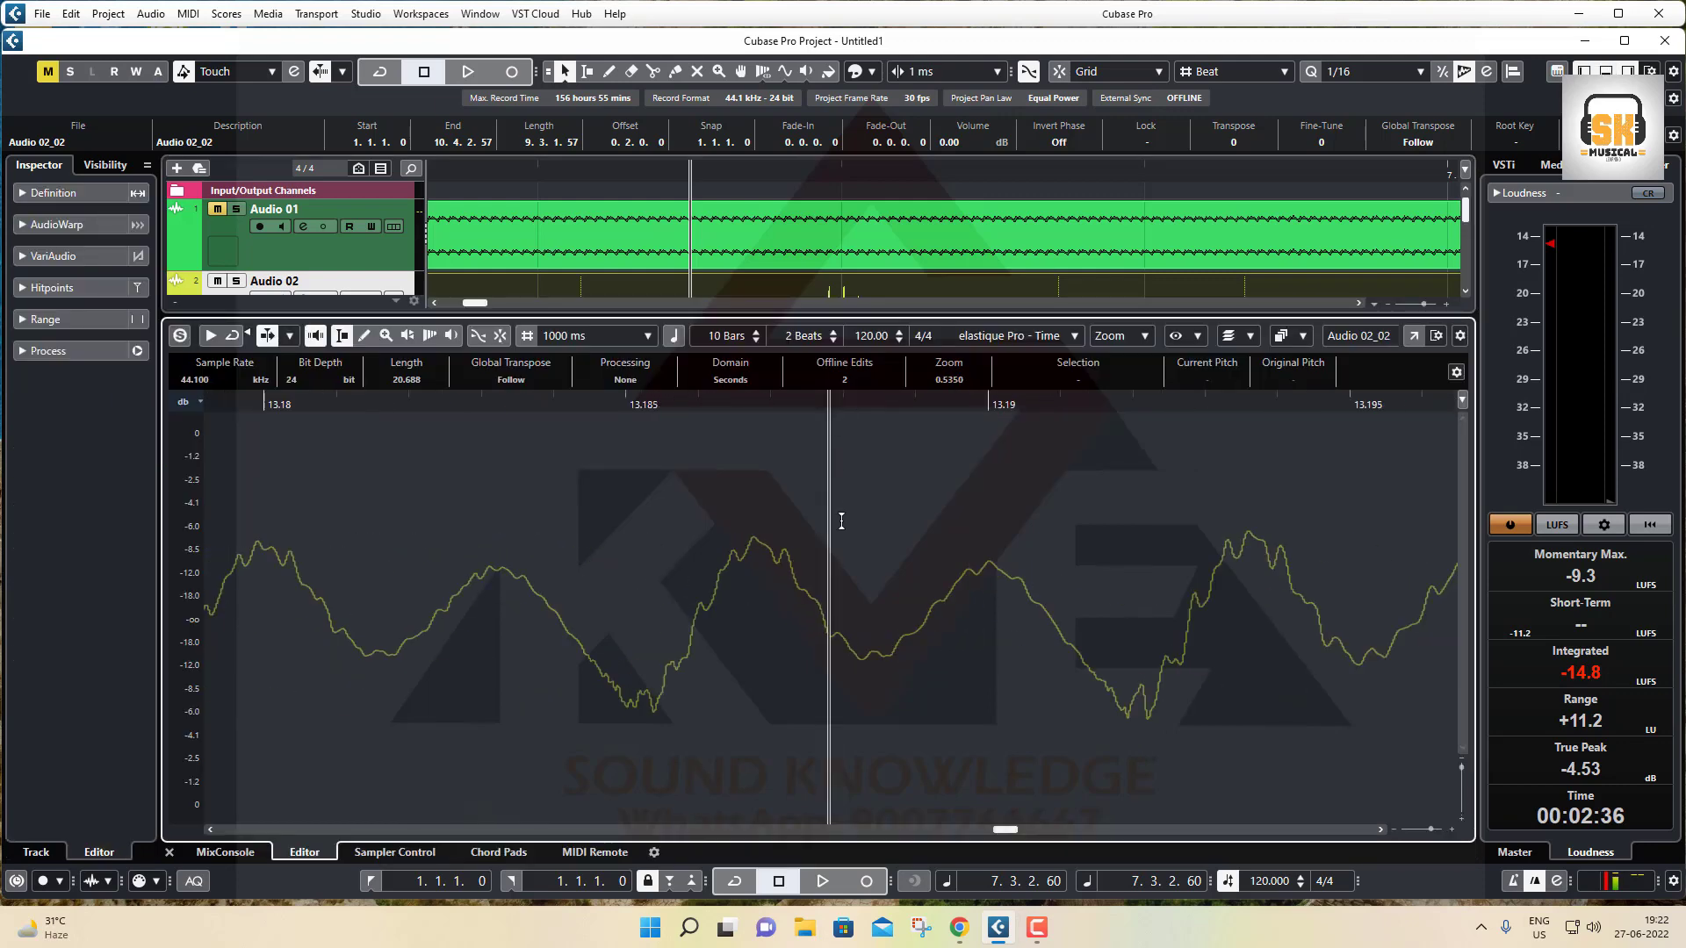
{"action": "key", "text": "g"}
{"action": "key", "text": "g"}
{"action": "key", "text": "g"}
{"action": "key", "text": "g"}
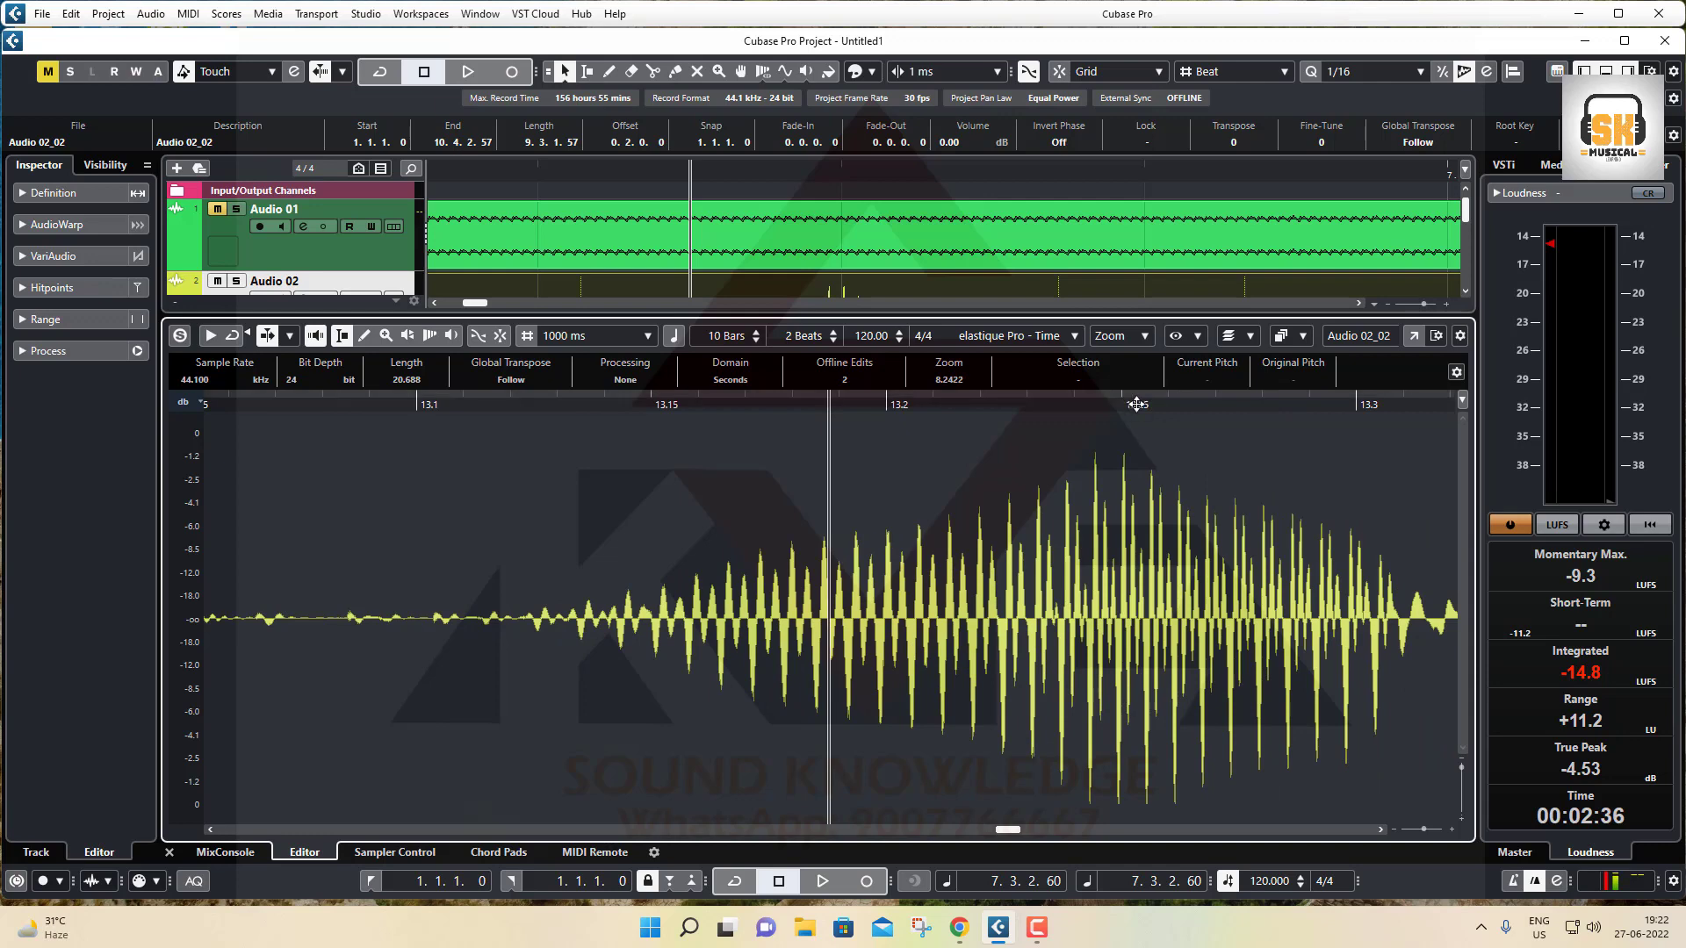
Redraw the waveform between 13.248 and 13.256 as a smooth, lower wave with the Draw tool.
{"action": "left_click_drag", "start_coordinate": [1141, 404], "coordinate": [1158, 464]}
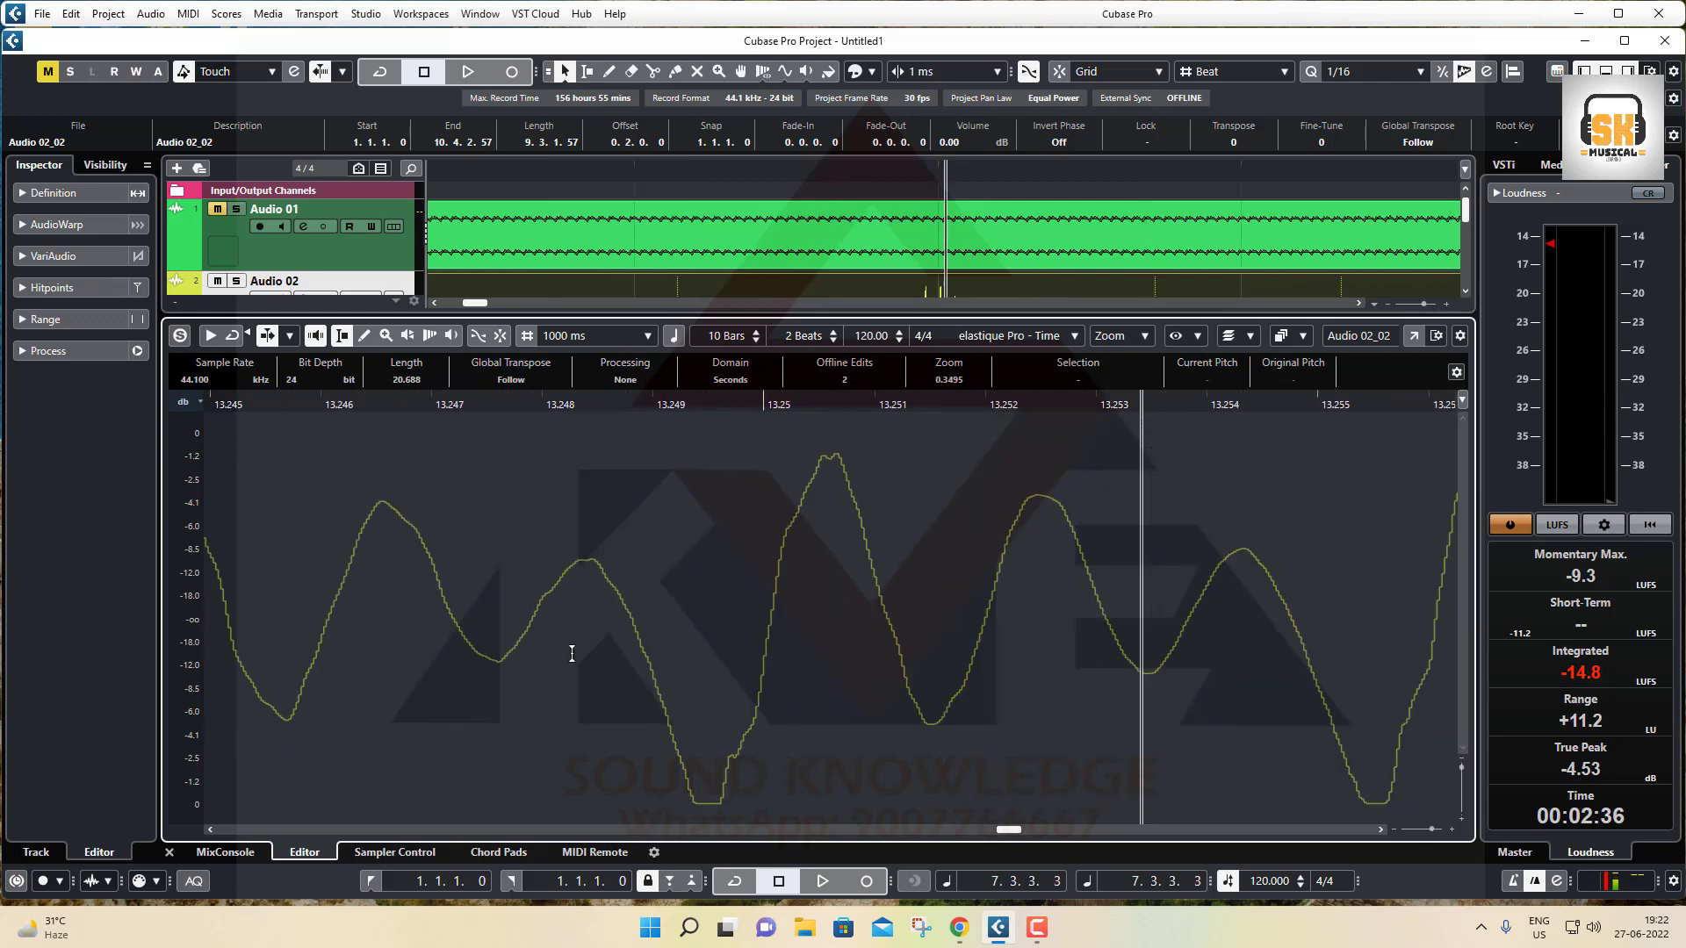
{"action": "left_click", "coordinate": [363, 337]}
{"action": "mouse_move", "coordinate": [600, 560]}
{"action": "left_mouse_down"}
{"action": "mouse_move", "coordinate": [709, 659]}
{"action": "mouse_move", "coordinate": [834, 575]}
{"action": "mouse_move", "coordinate": [924, 652]}
{"action": "mouse_move", "coordinate": [1070, 566]}
{"action": "mouse_move", "coordinate": [1127, 619]}
{"action": "mouse_move", "coordinate": [1199, 634]}
{"action": "mouse_move", "coordinate": [1251, 558]}
{"action": "mouse_move", "coordinate": [1327, 630]}
{"action": "mouse_move", "coordinate": [1427, 625]}
{"action": "mouse_move", "coordinate": [1418, 602]}
{"action": "left_mouse_up"}
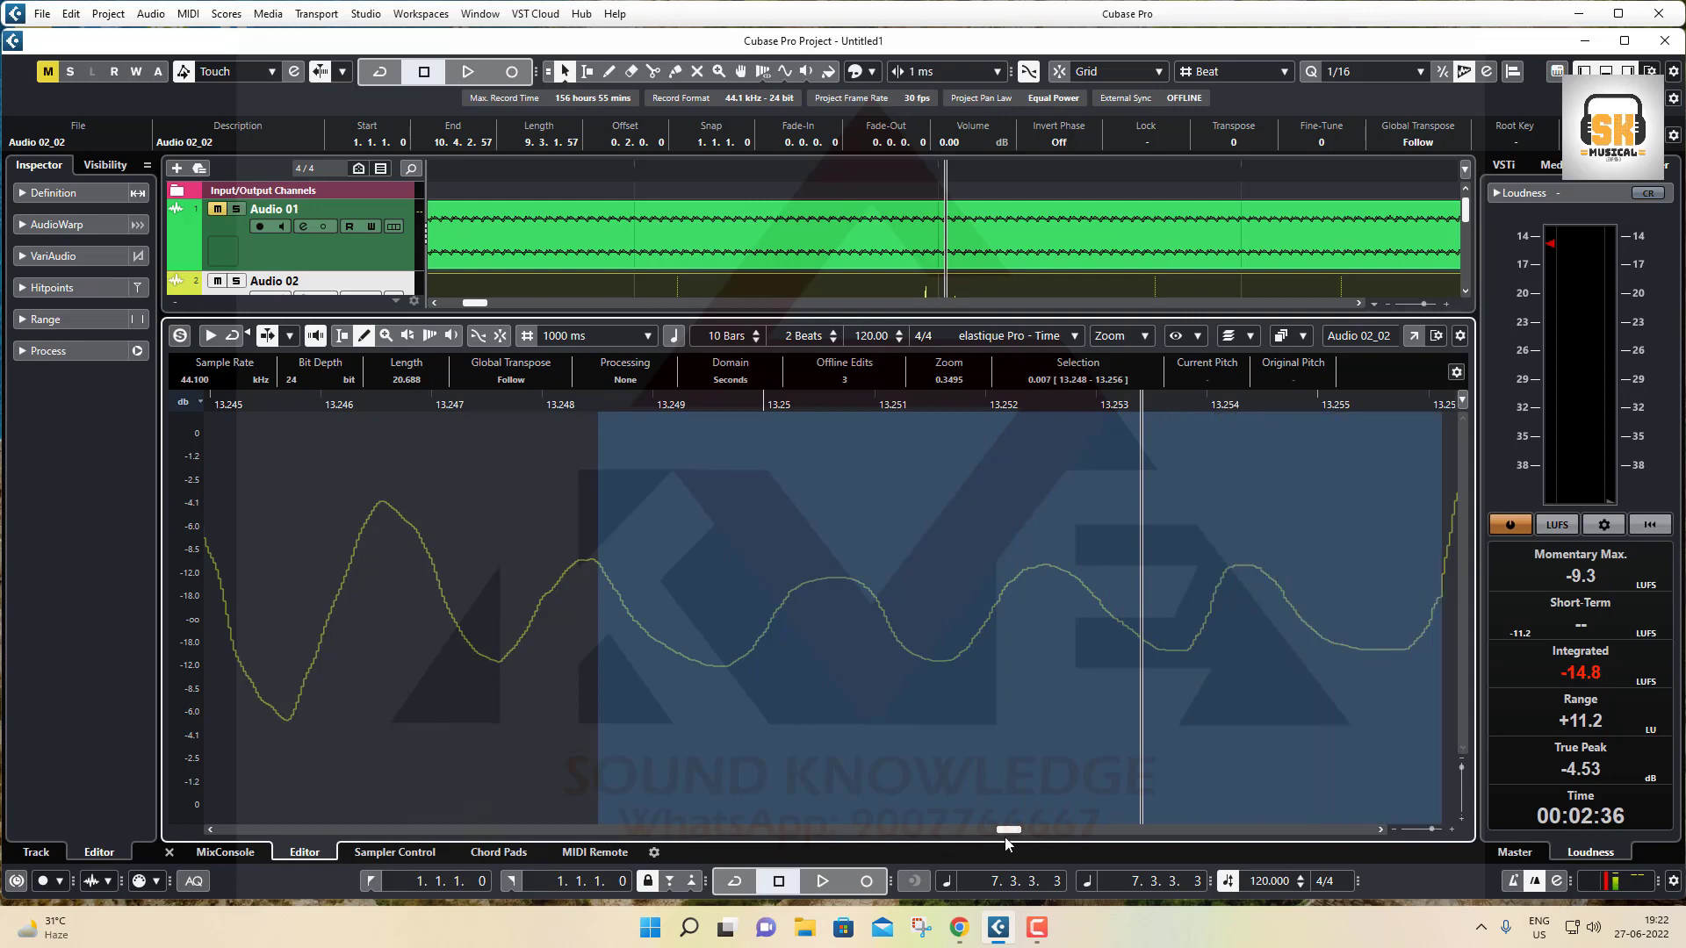
Examine the redrawn section around 13.25 against the neighbouring waveform cycles.
{"action": "scroll", "coordinate": [1007, 829], "scroll_direction": "left", "scroll_amount": 3}
{"action": "left_click_drag", "start_coordinate": [1007, 830], "coordinate": [1007, 831]}
{"action": "key", "text": "g"}
{"action": "key", "text": "g"}
{"action": "key", "text": "g"}
{"action": "key", "text": "g"}
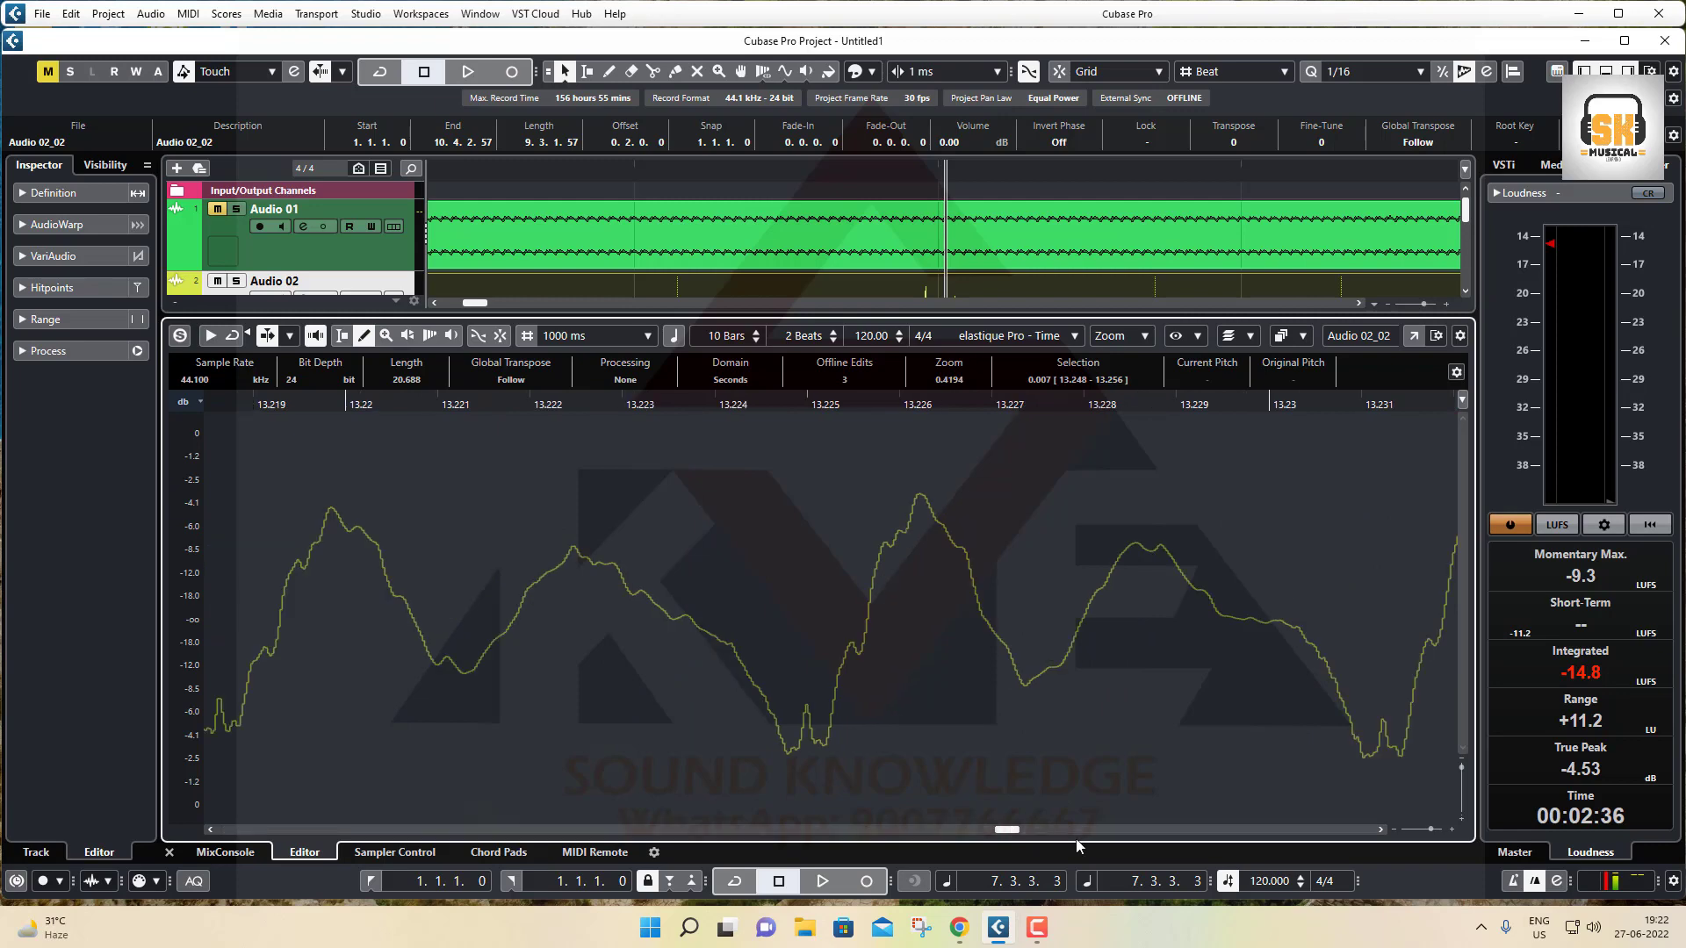
{"action": "key", "text": "g"}
{"action": "key", "text": "g"}
{"action": "key", "text": "g"}
{"action": "key", "text": "g"}
{"action": "key", "text": "g"}
{"action": "key", "text": "g"}
{"action": "key", "text": "g"}
{"action": "key", "text": "g"}
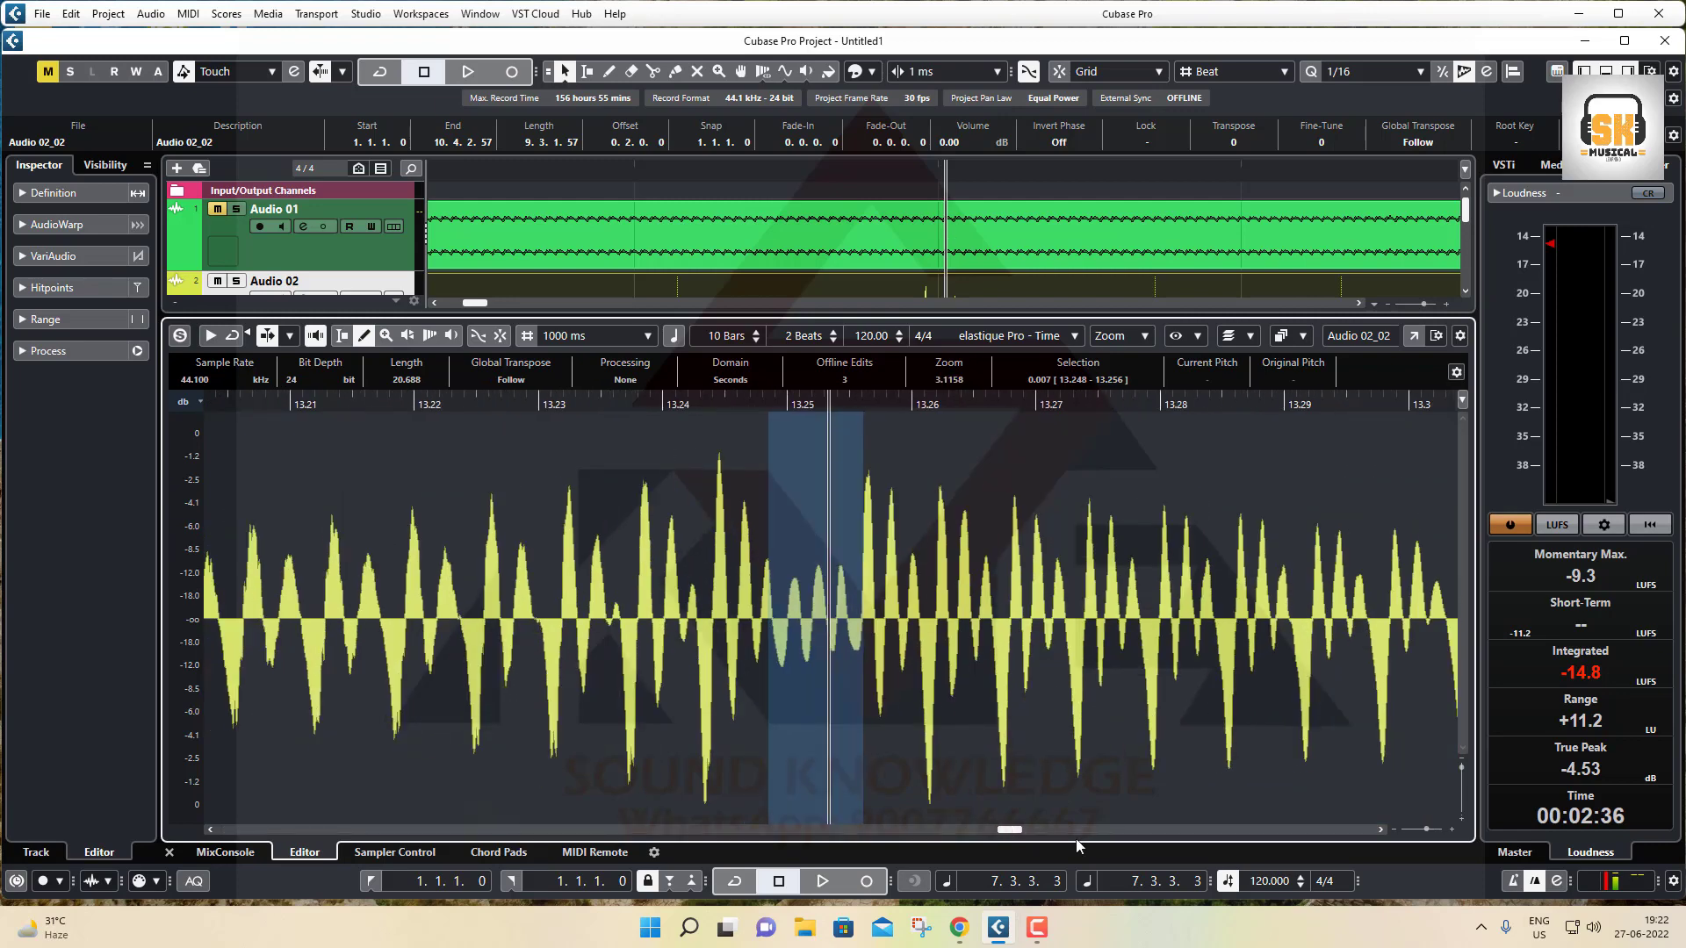
Redraw the adjoining waveform between 13.256 and 13.262 with the Draw tool to lower its peaks.
{"action": "left_click", "coordinate": [886, 403]}
{"action": "key", "text": "h"}
{"action": "key", "text": "h"}
{"action": "key", "text": "h"}
{"action": "key", "text": "h"}
{"action": "key", "text": "h"}
{"action": "key", "text": "h"}
{"action": "key", "text": "h"}
{"action": "key", "text": "h"}
{"action": "key", "text": "h"}
{"action": "key", "text": "h"}
{"action": "key", "text": "h"}
{"action": "key", "text": "h"}
{"action": "key", "text": "h"}
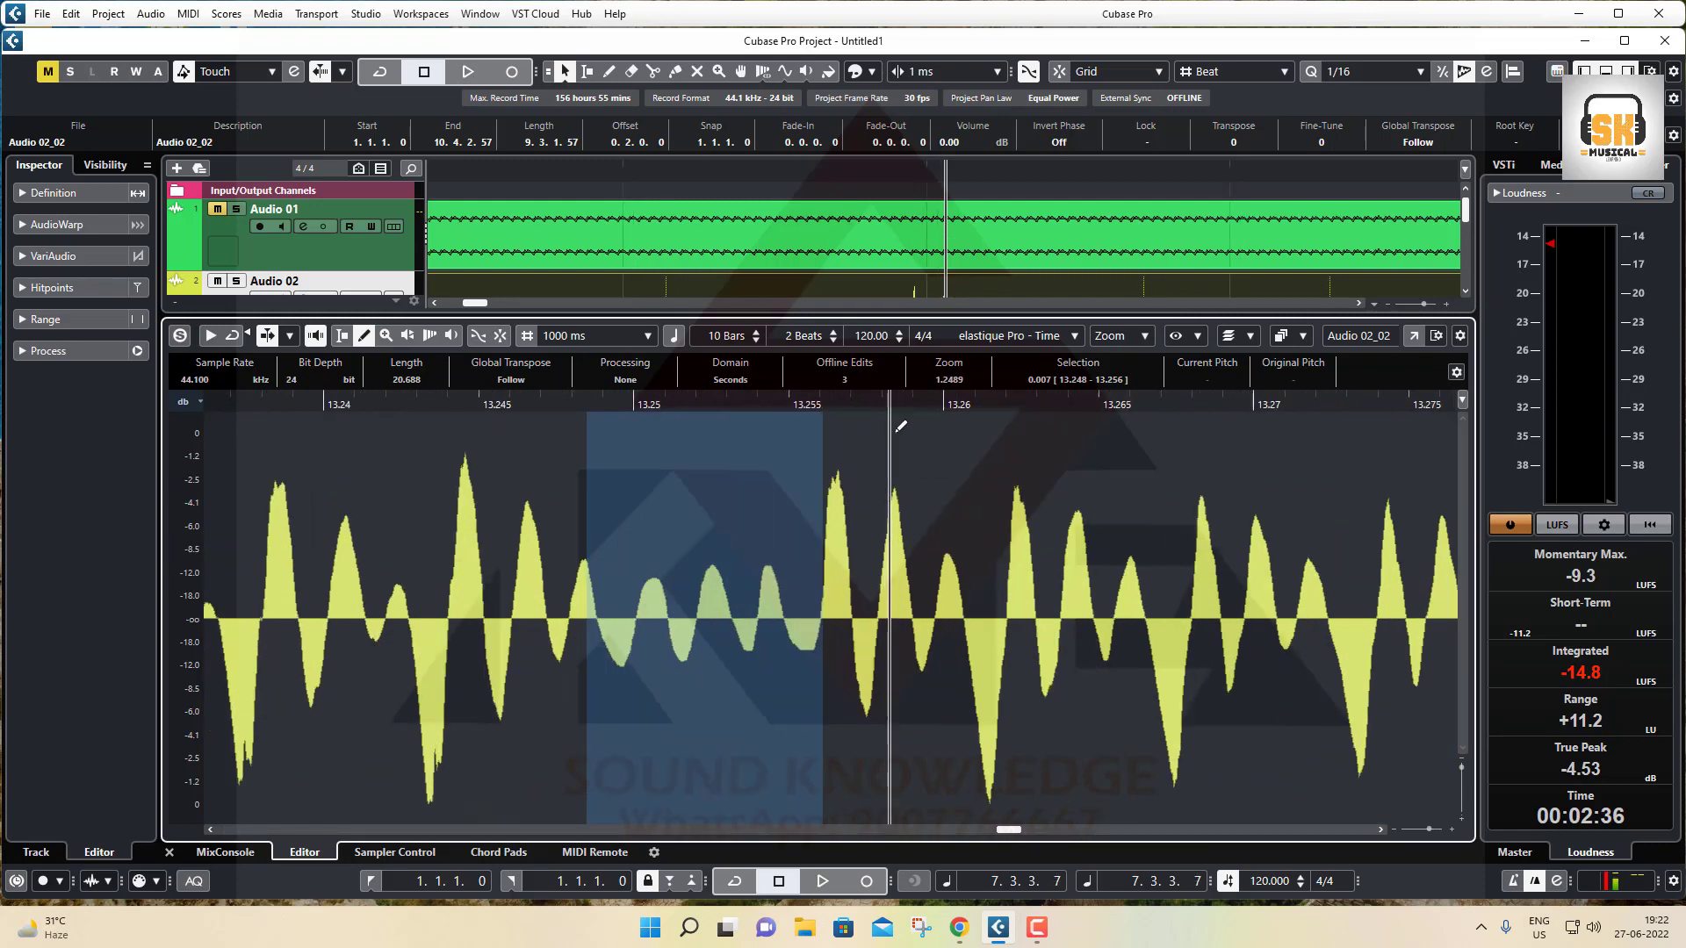
{"action": "mouse_move", "coordinate": [575, 597]}
{"action": "left_mouse_down"}
{"action": "mouse_move", "coordinate": [614, 585]}
{"action": "mouse_move", "coordinate": [741, 633]}
{"action": "mouse_move", "coordinate": [1093, 584]}
{"action": "mouse_move", "coordinate": [1293, 672]}
{"action": "mouse_move", "coordinate": [1422, 623]}
{"action": "mouse_move", "coordinate": [1402, 610]}
{"action": "left_mouse_up"}
{"action": "key", "text": "g"}
{"action": "key", "text": "t"}
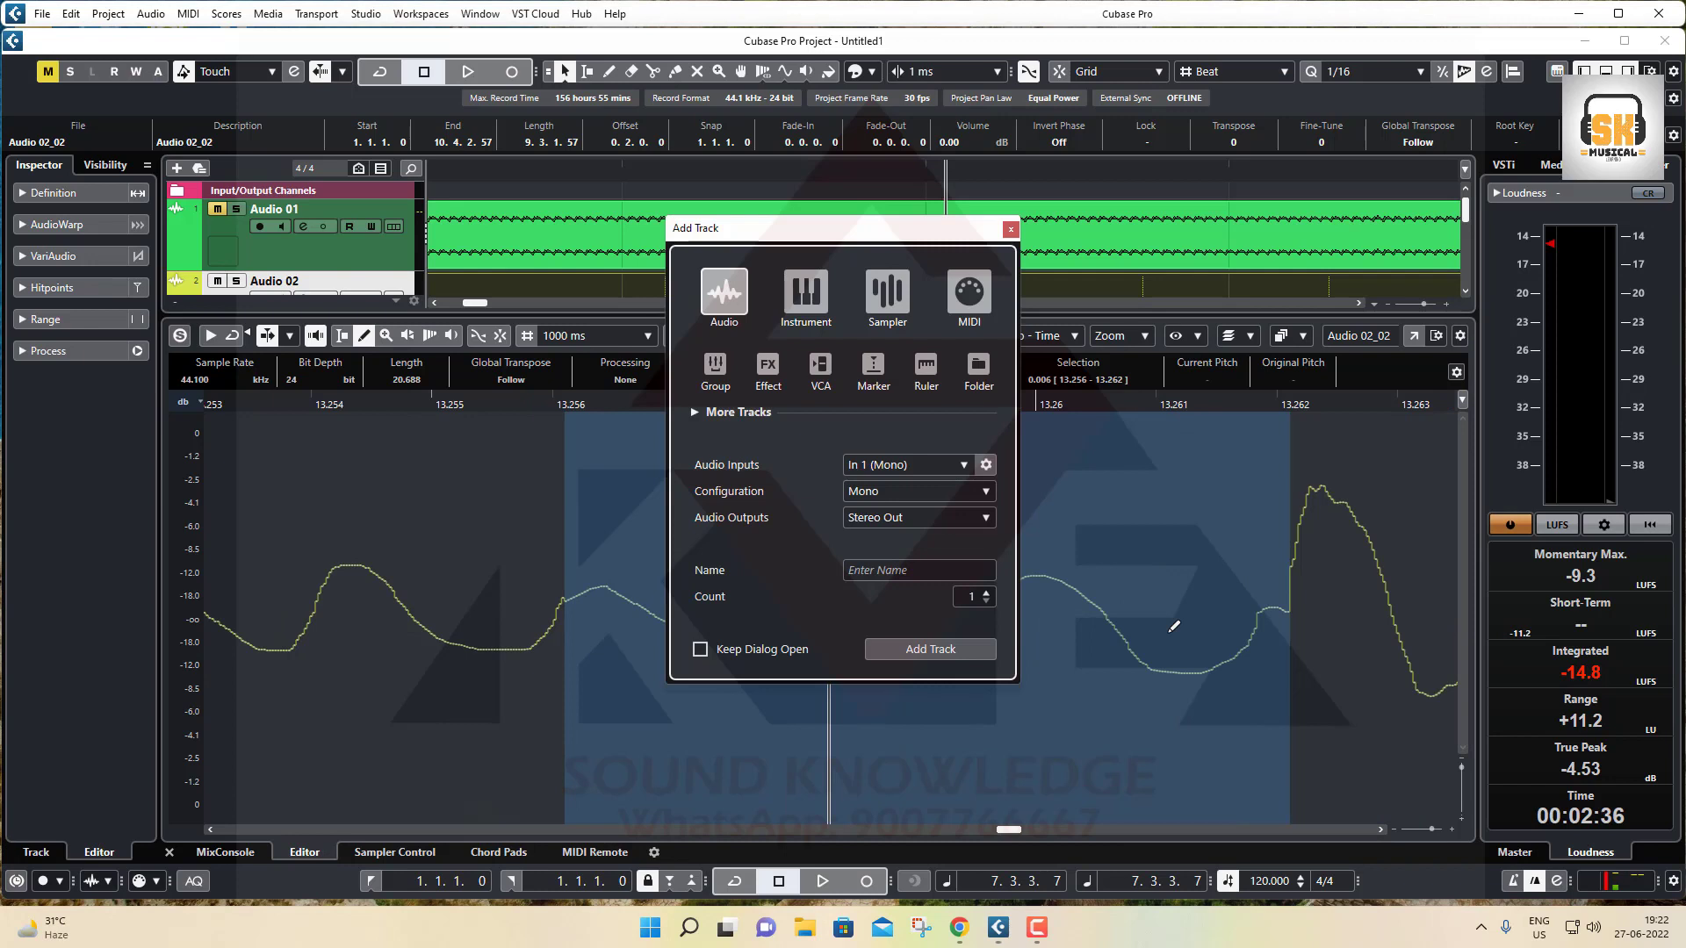
{"action": "left_click", "coordinate": [1010, 230]}
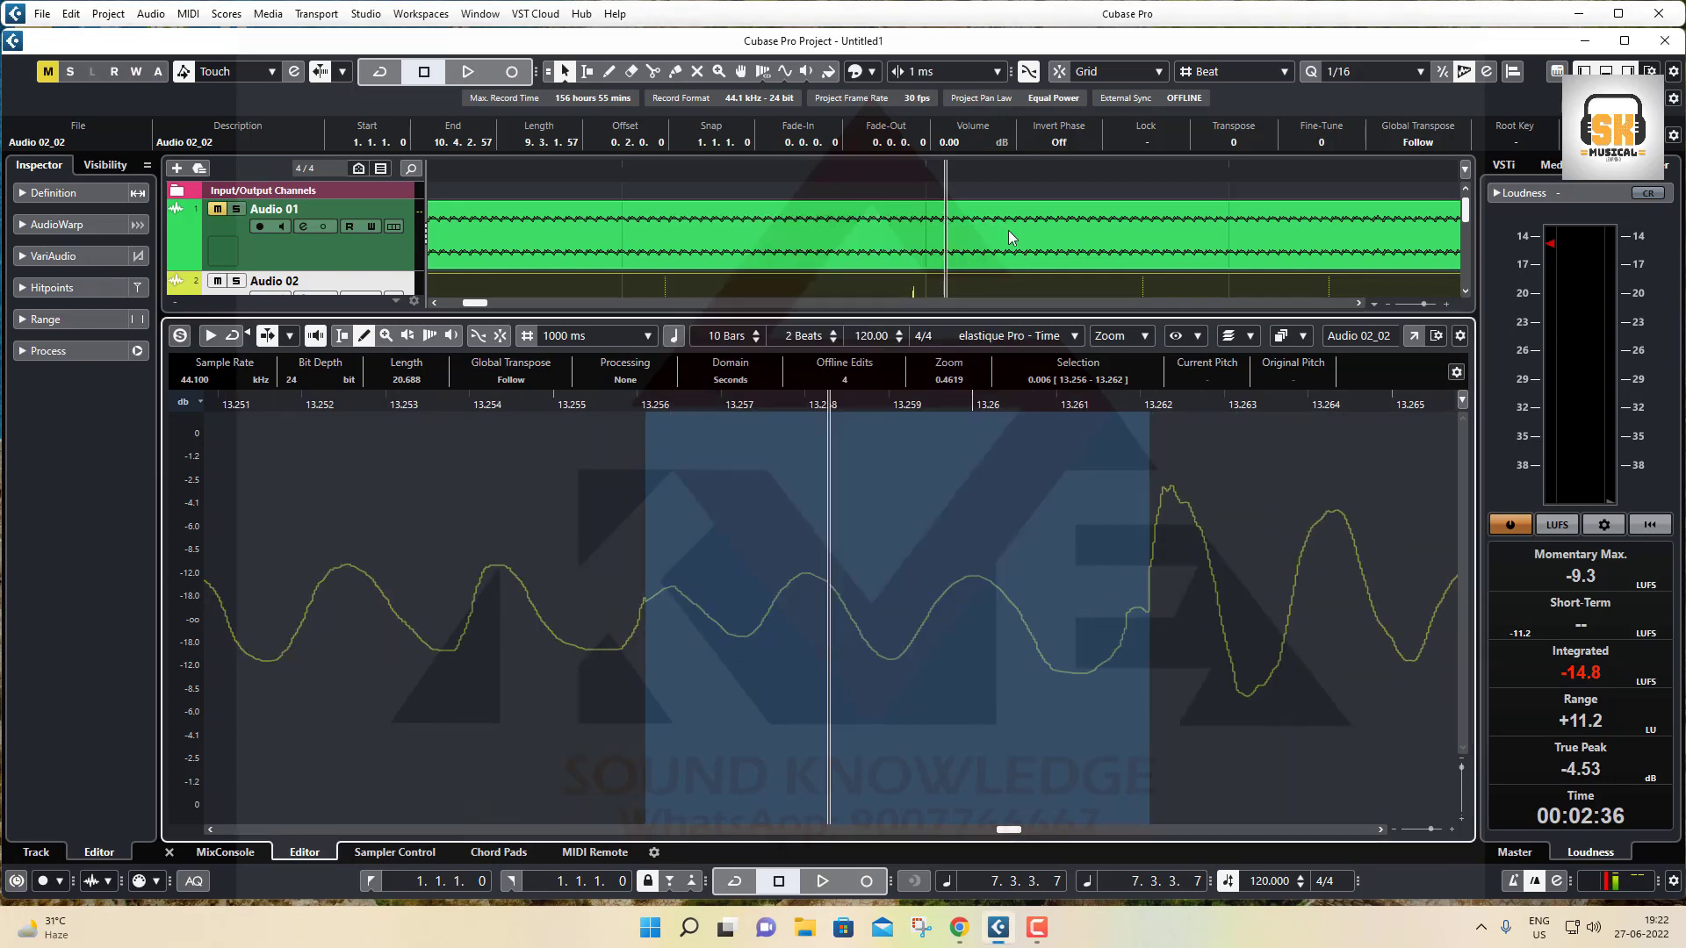
{"action": "left_click", "coordinate": [1664, 41]}
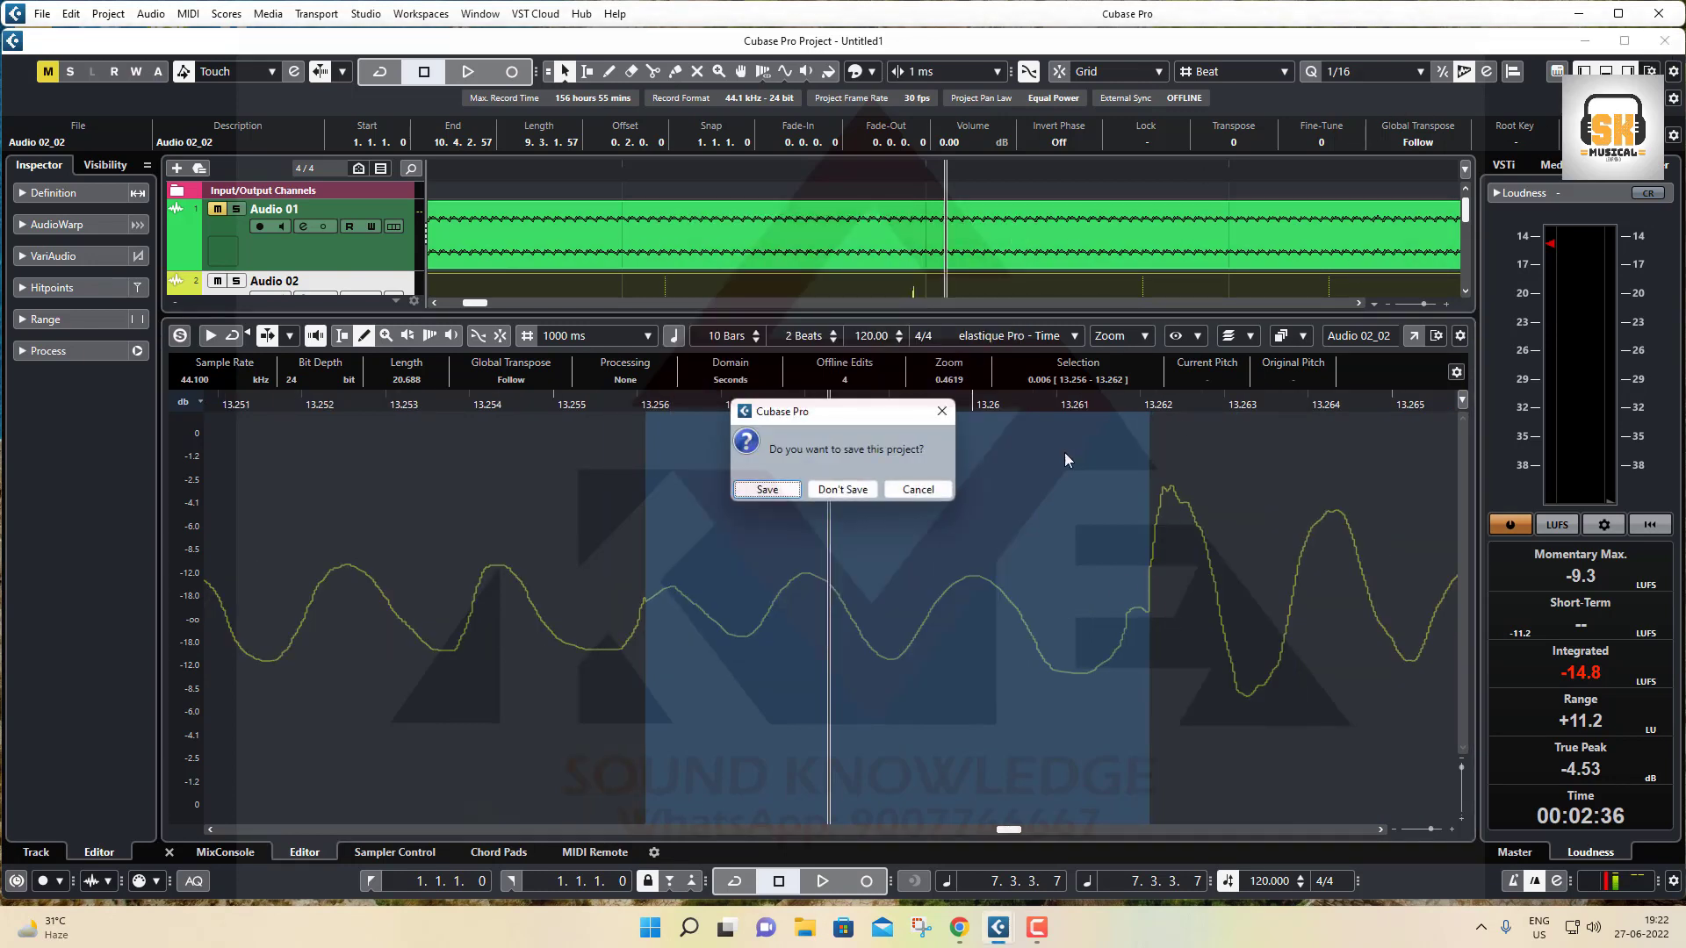
{"action": "left_click", "coordinate": [918, 489]}
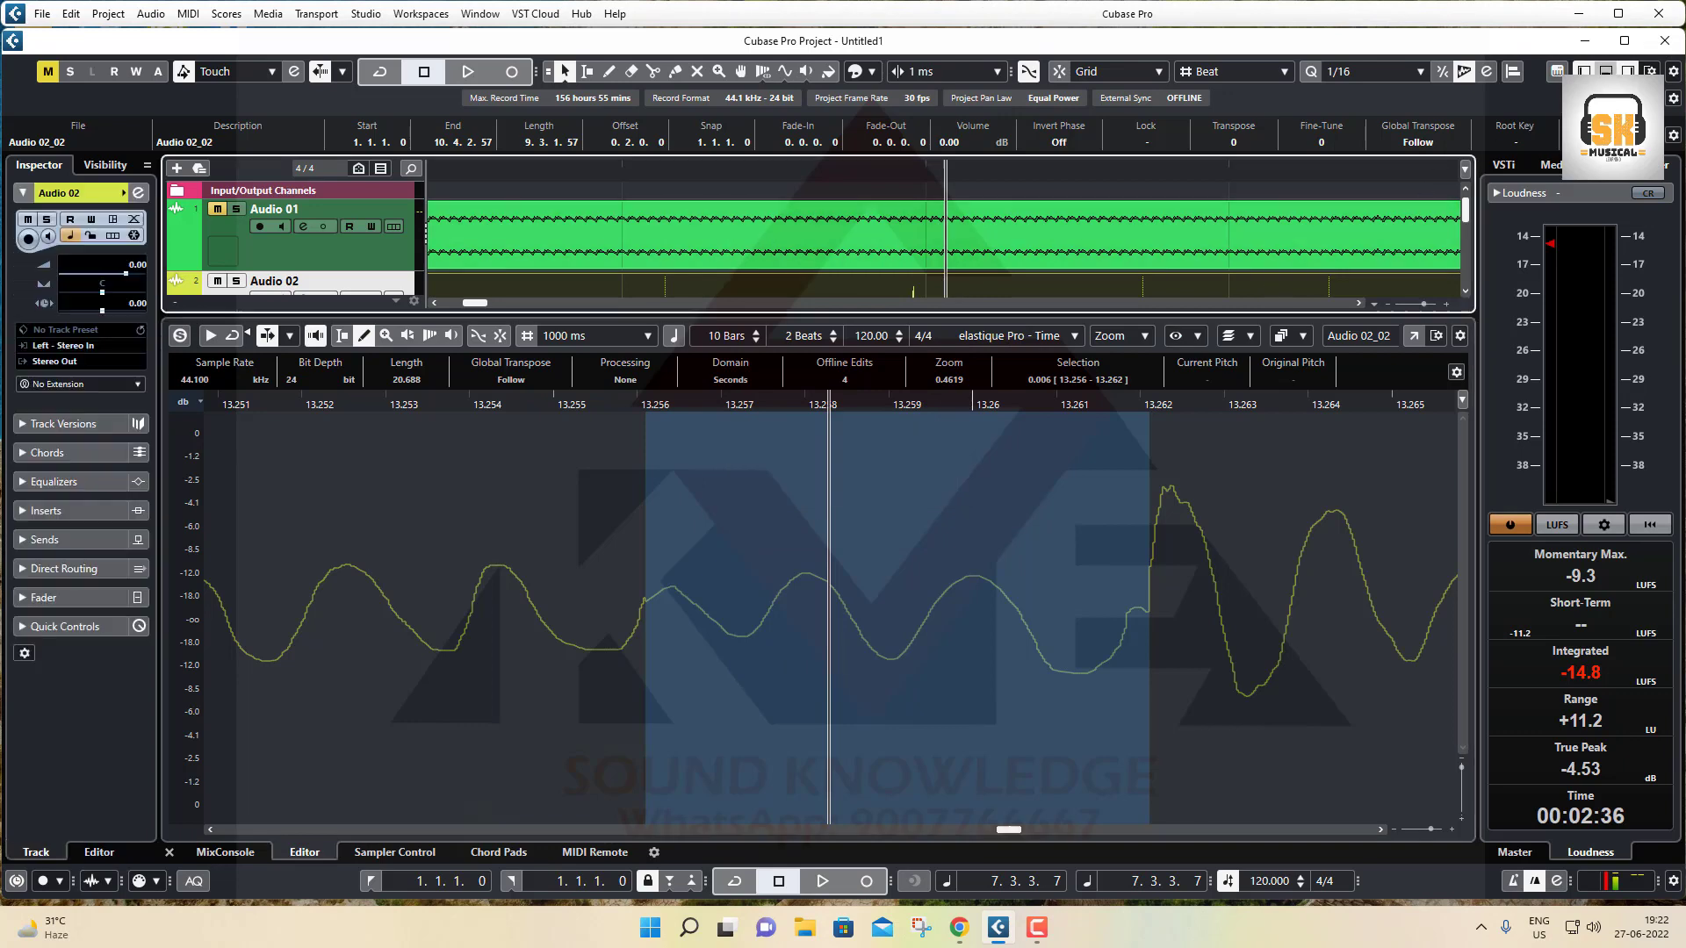
Hide the lower zone, and slightly reduce the height of the Audio 02 track in the project window.
{"action": "left_click", "coordinate": [1605, 73]}
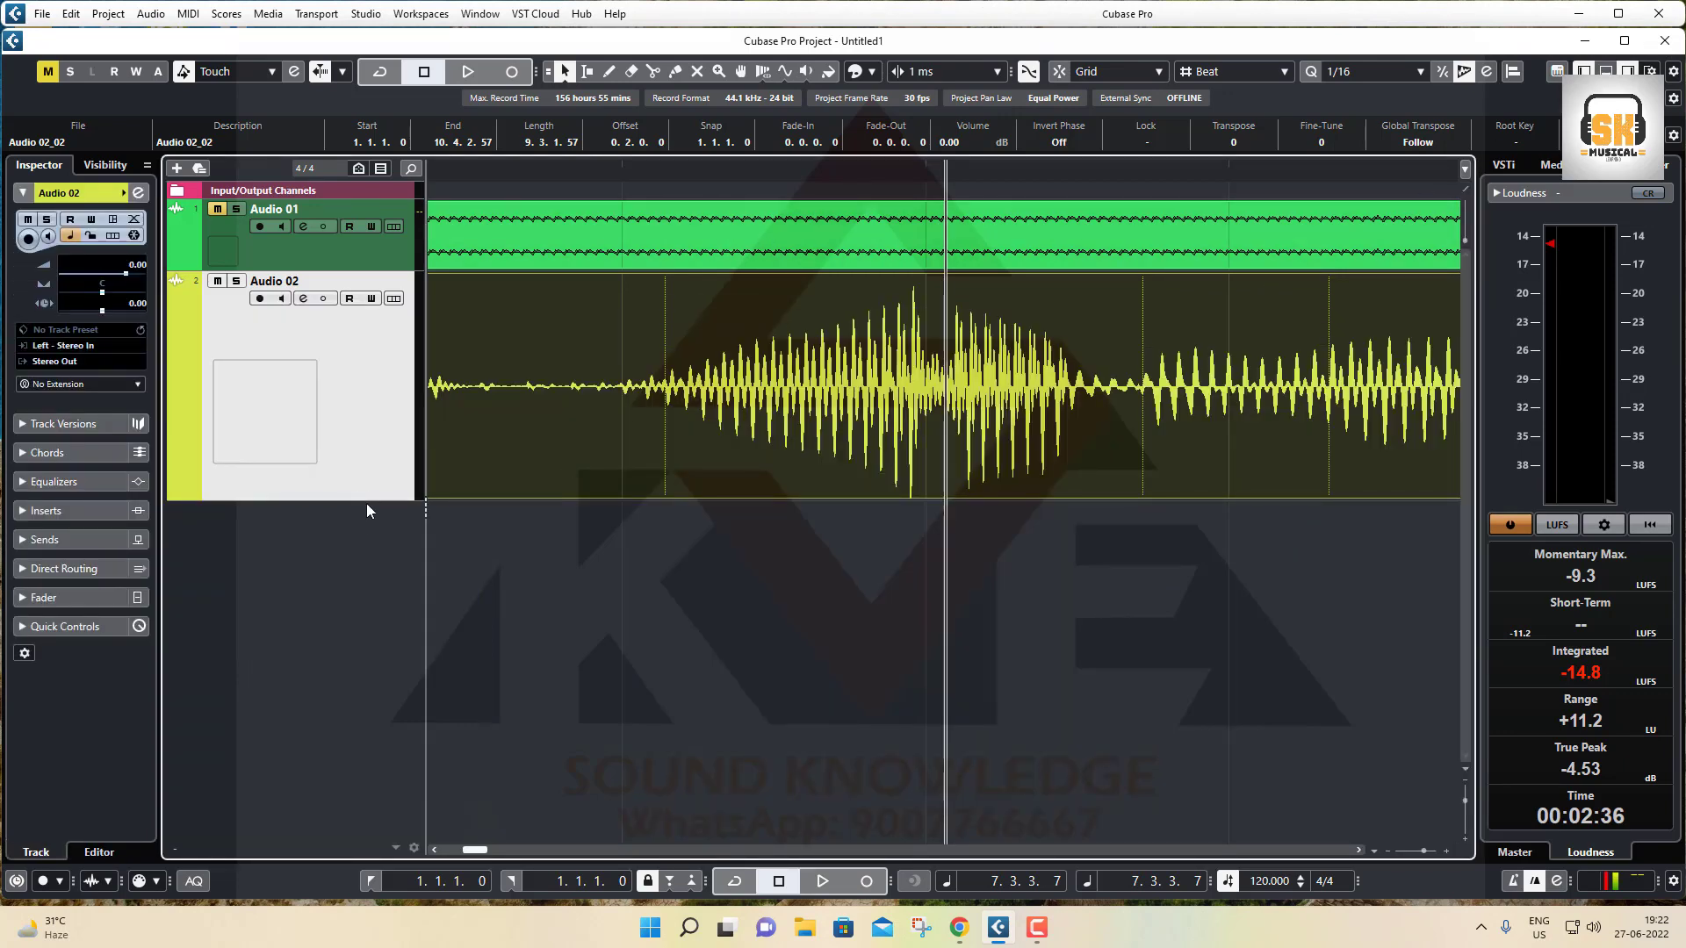
{"action": "left_click_drag", "start_coordinate": [366, 502], "coordinate": [365, 463]}
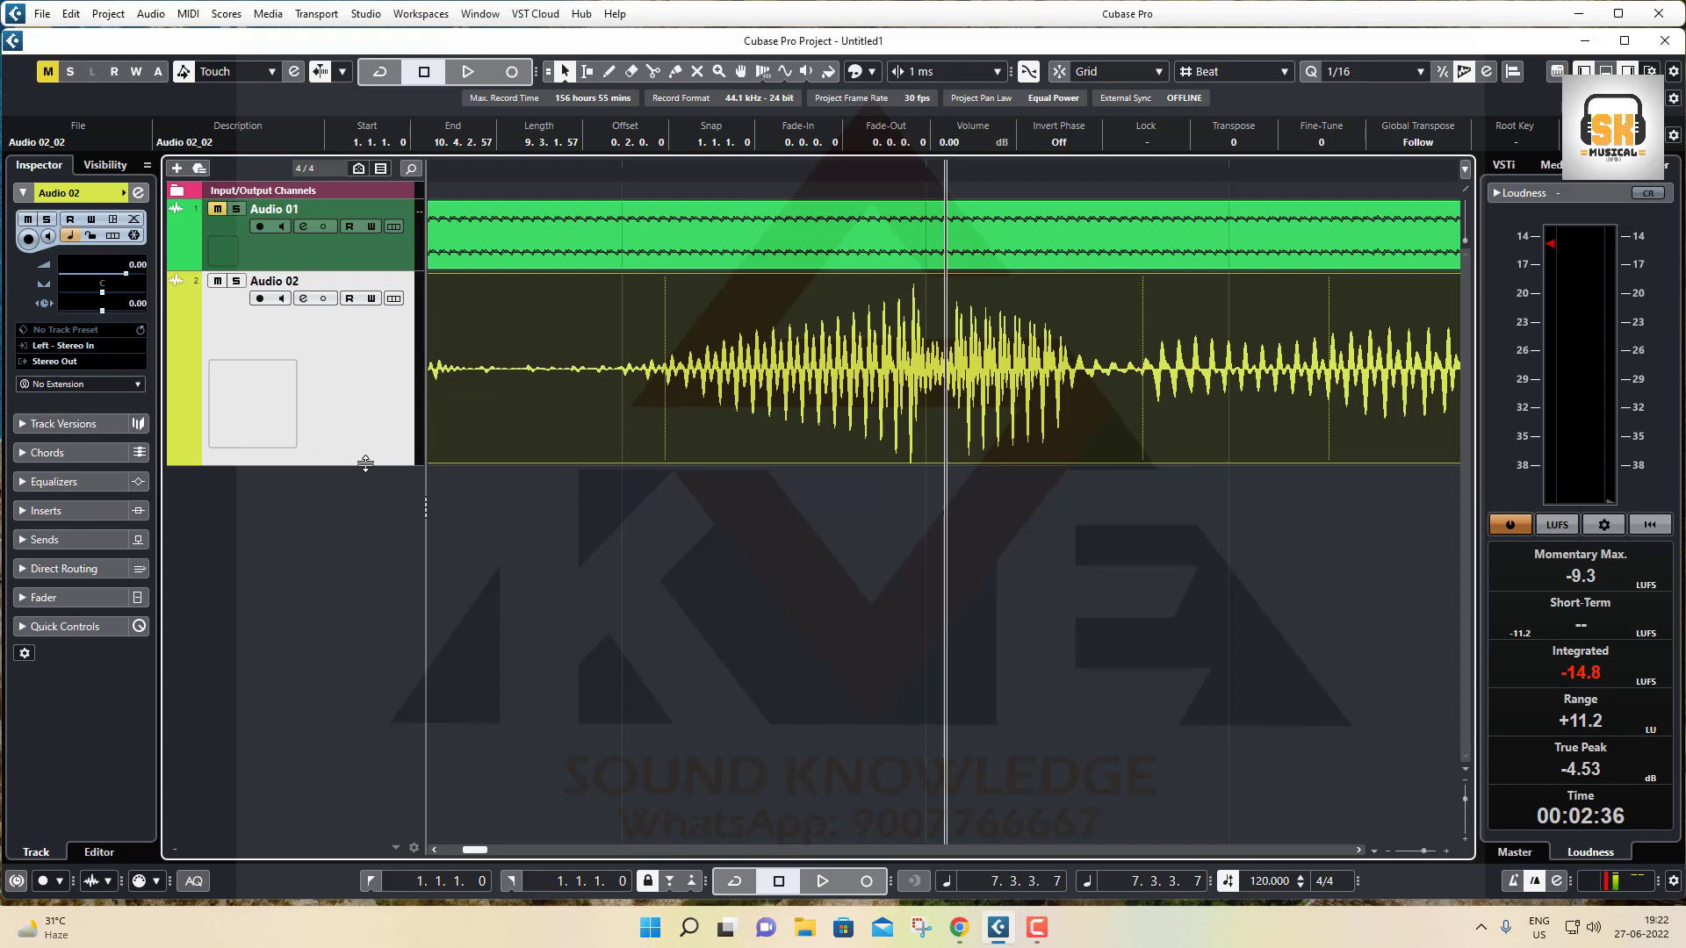
{"action": "key", "text": "h"}
{"action": "key", "text": "h"}
{"action": "key", "text": "h"}
{"action": "key", "text": "h"}
{"action": "key", "text": "h"}
{"action": "key", "text": "g"}
{"action": "key", "text": "g"}
{"action": "key", "text": "g"}
{"action": "key", "text": "g"}
{"action": "key", "text": "g"}
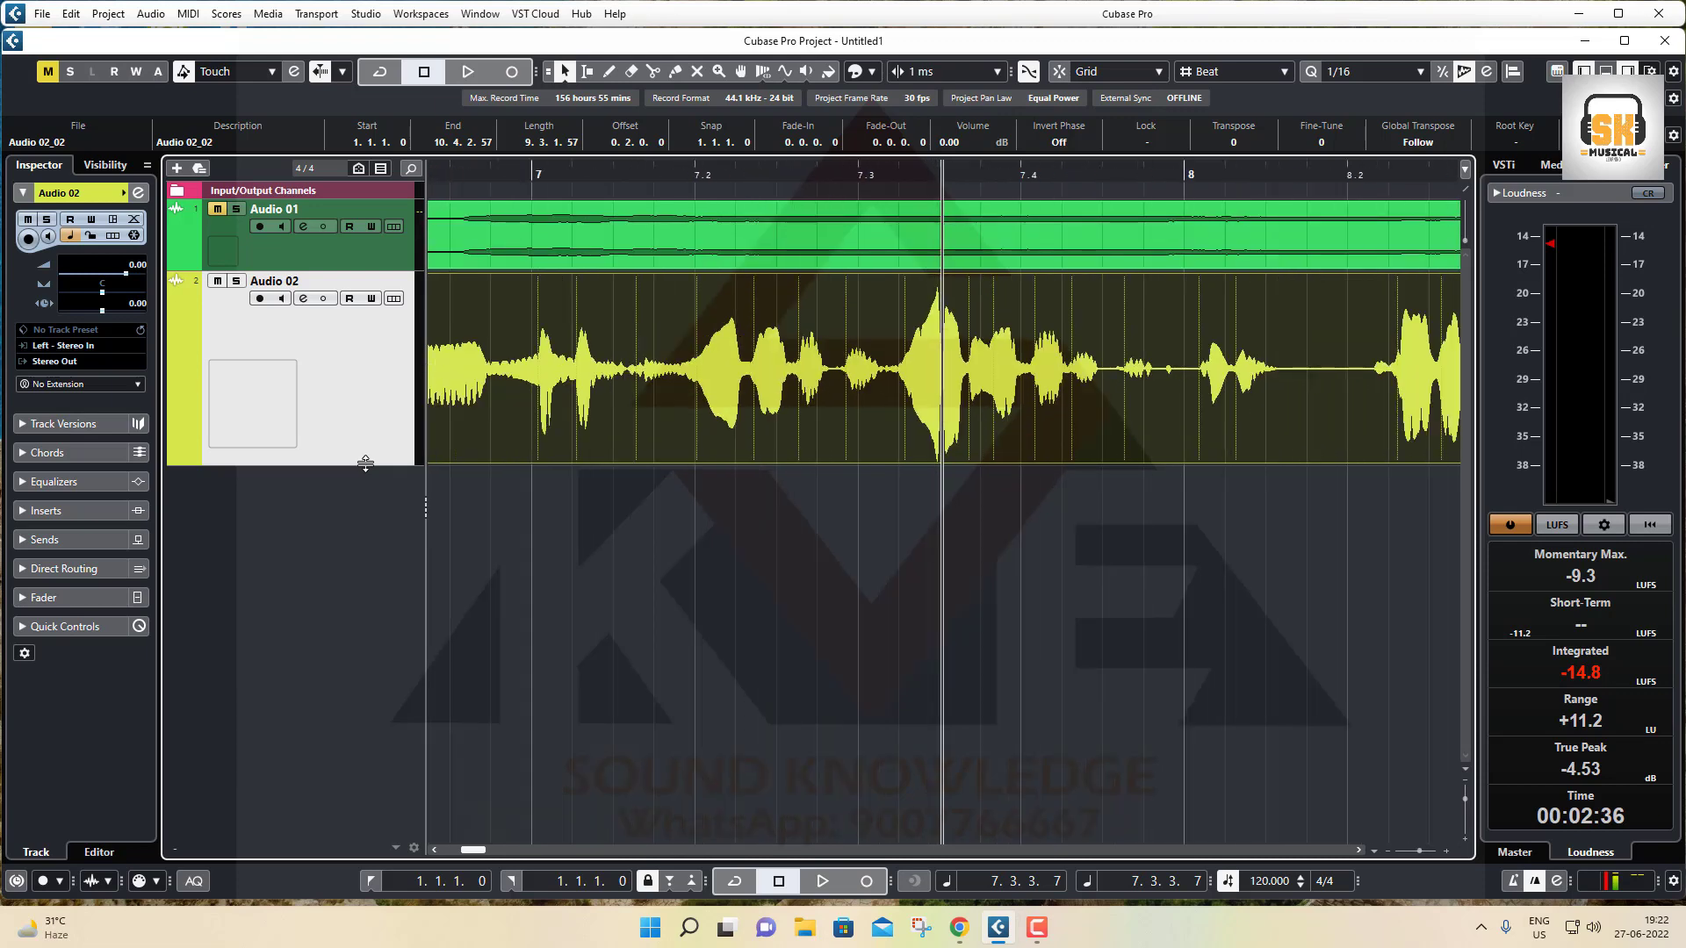
{"action": "key", "text": "g"}
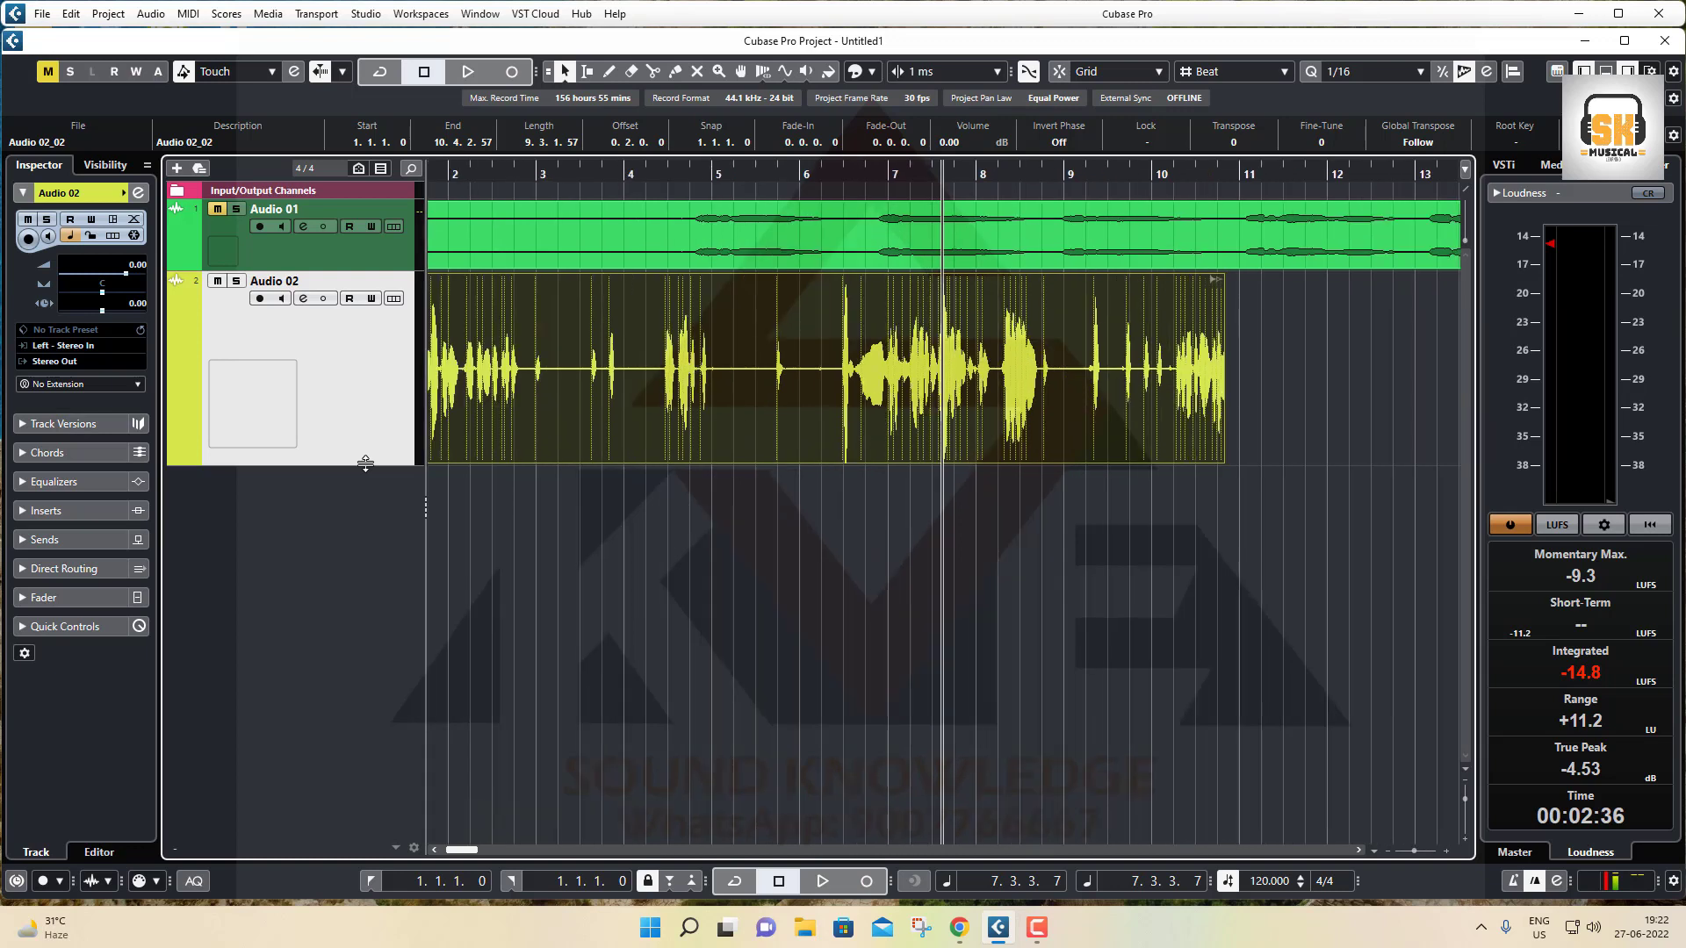